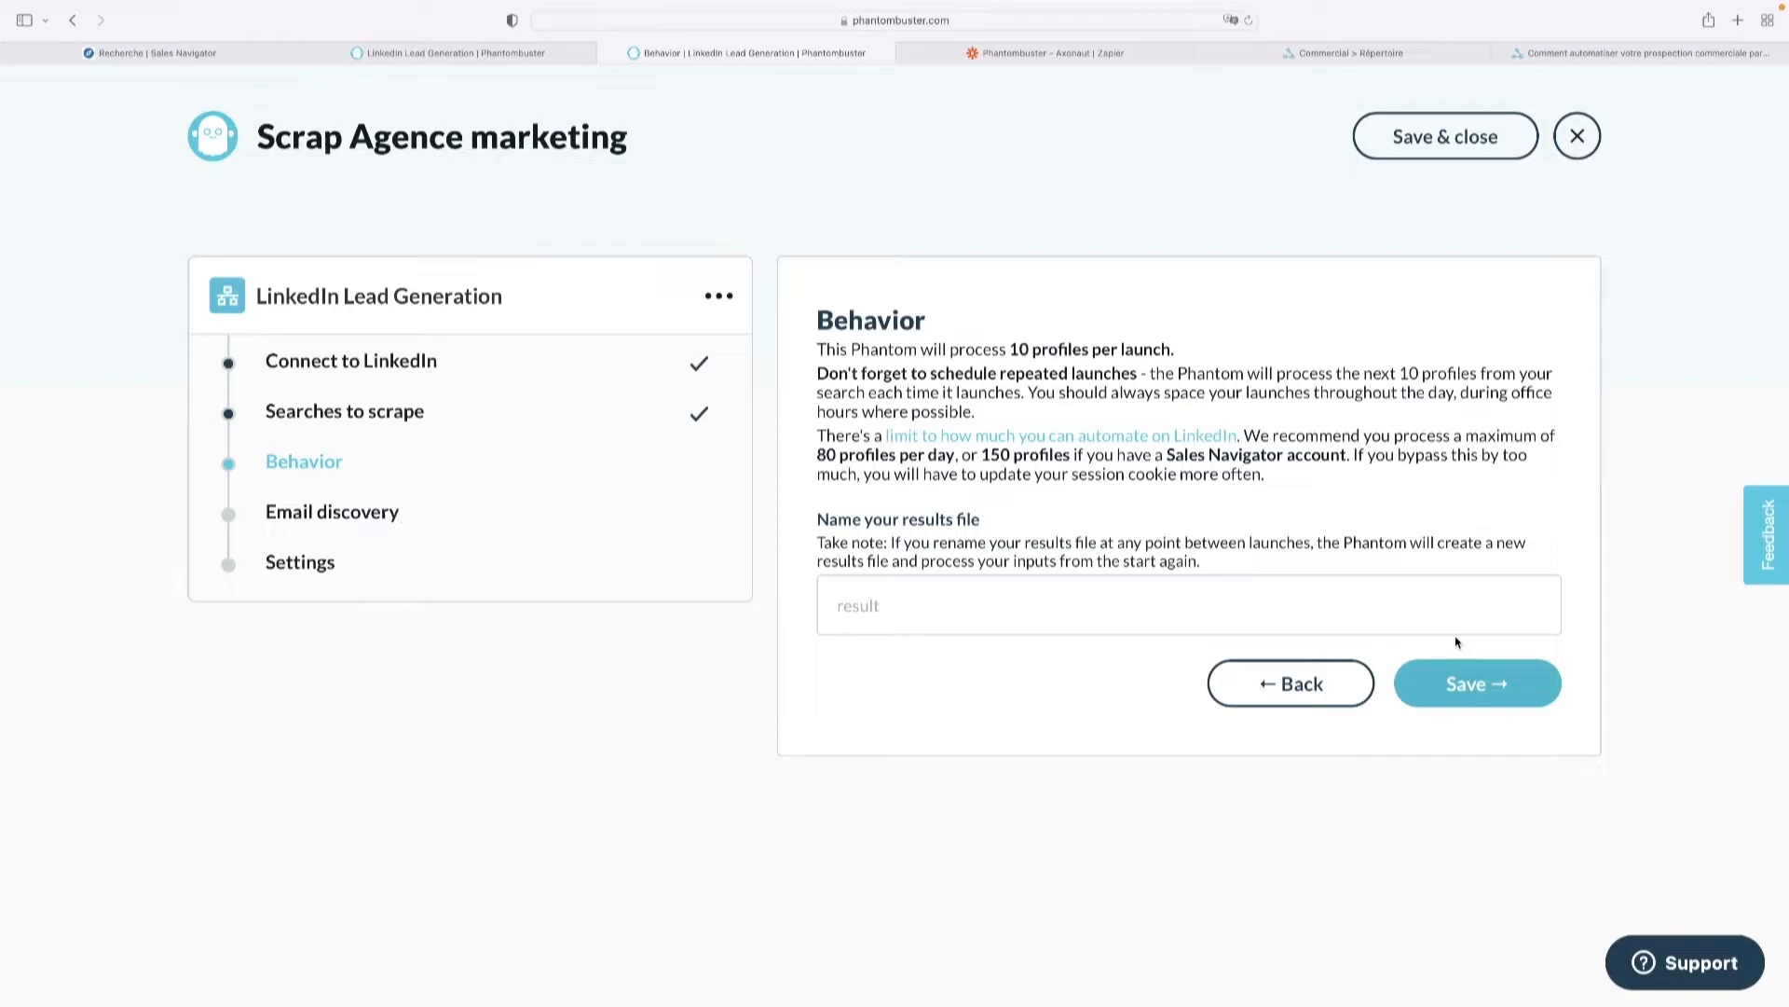
# Read the recommended daily profile limits, then save the email discovery settings with Dropcontact.io as the service.
pyautogui.moveTo(1273, 479); pyautogui.dragTo(818, 454)
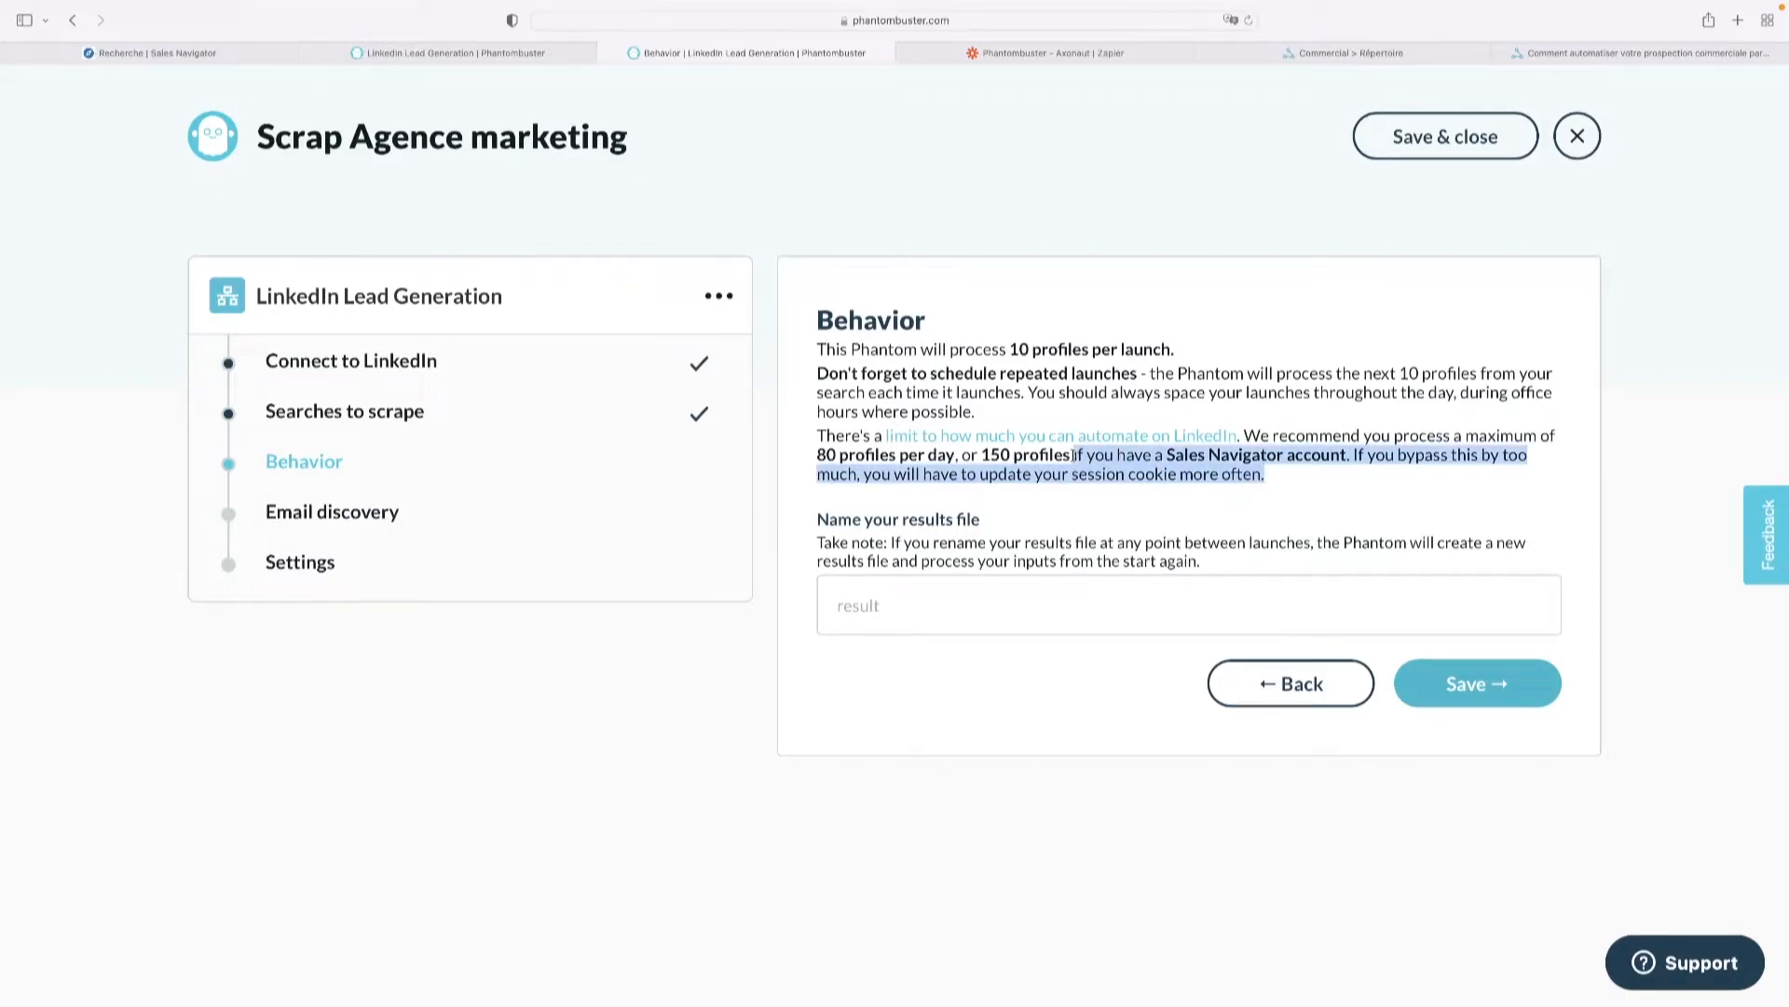
pyautogui.click(1380, 469)
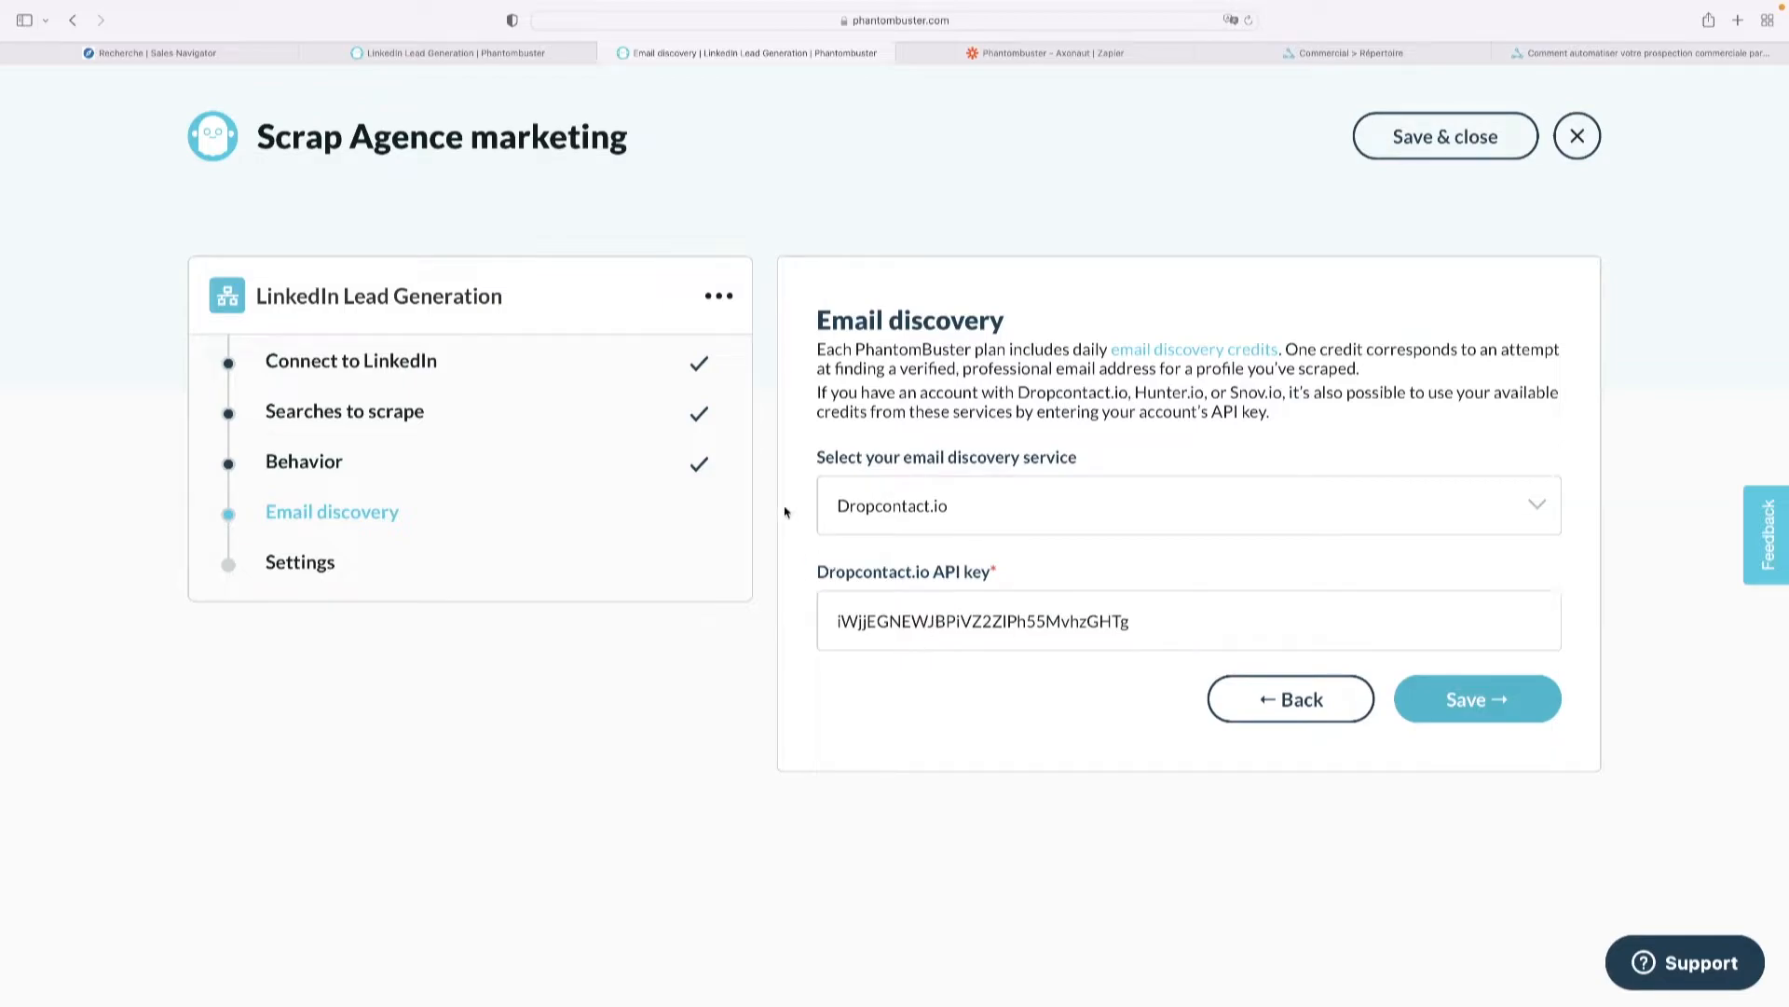
pyautogui.click(909, 509)
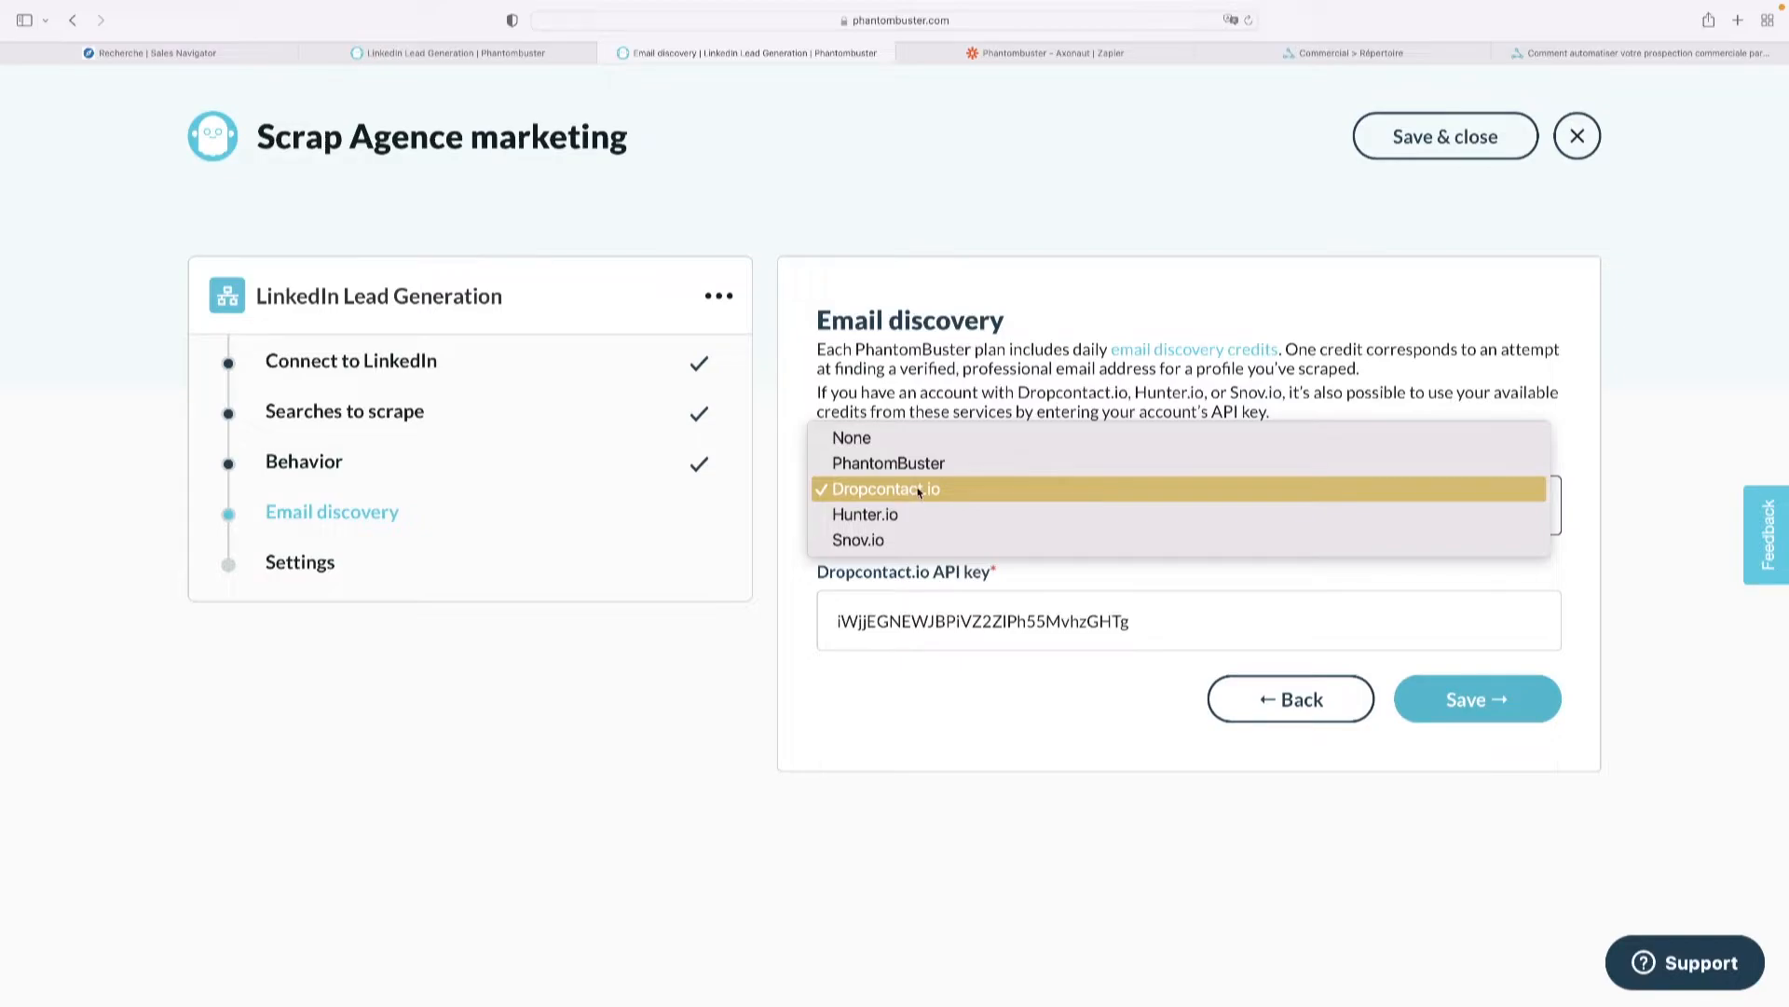
pyautogui.click(576, 691)
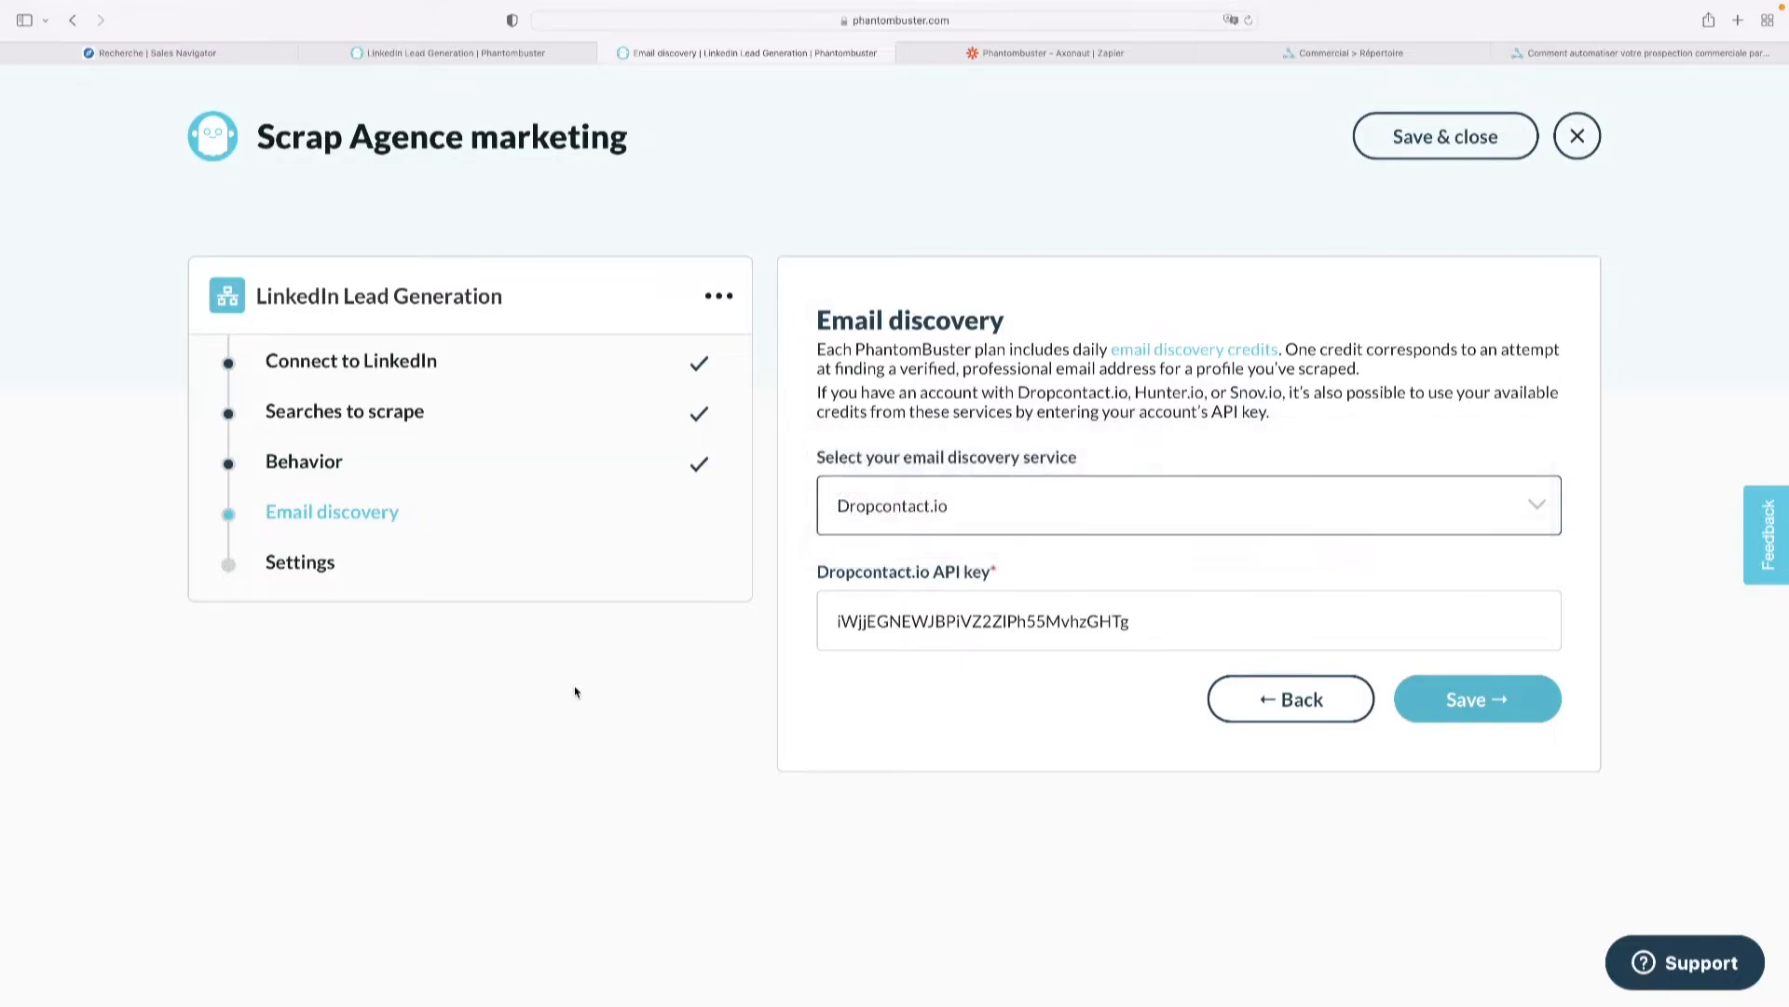
pyautogui.click(1504, 701)
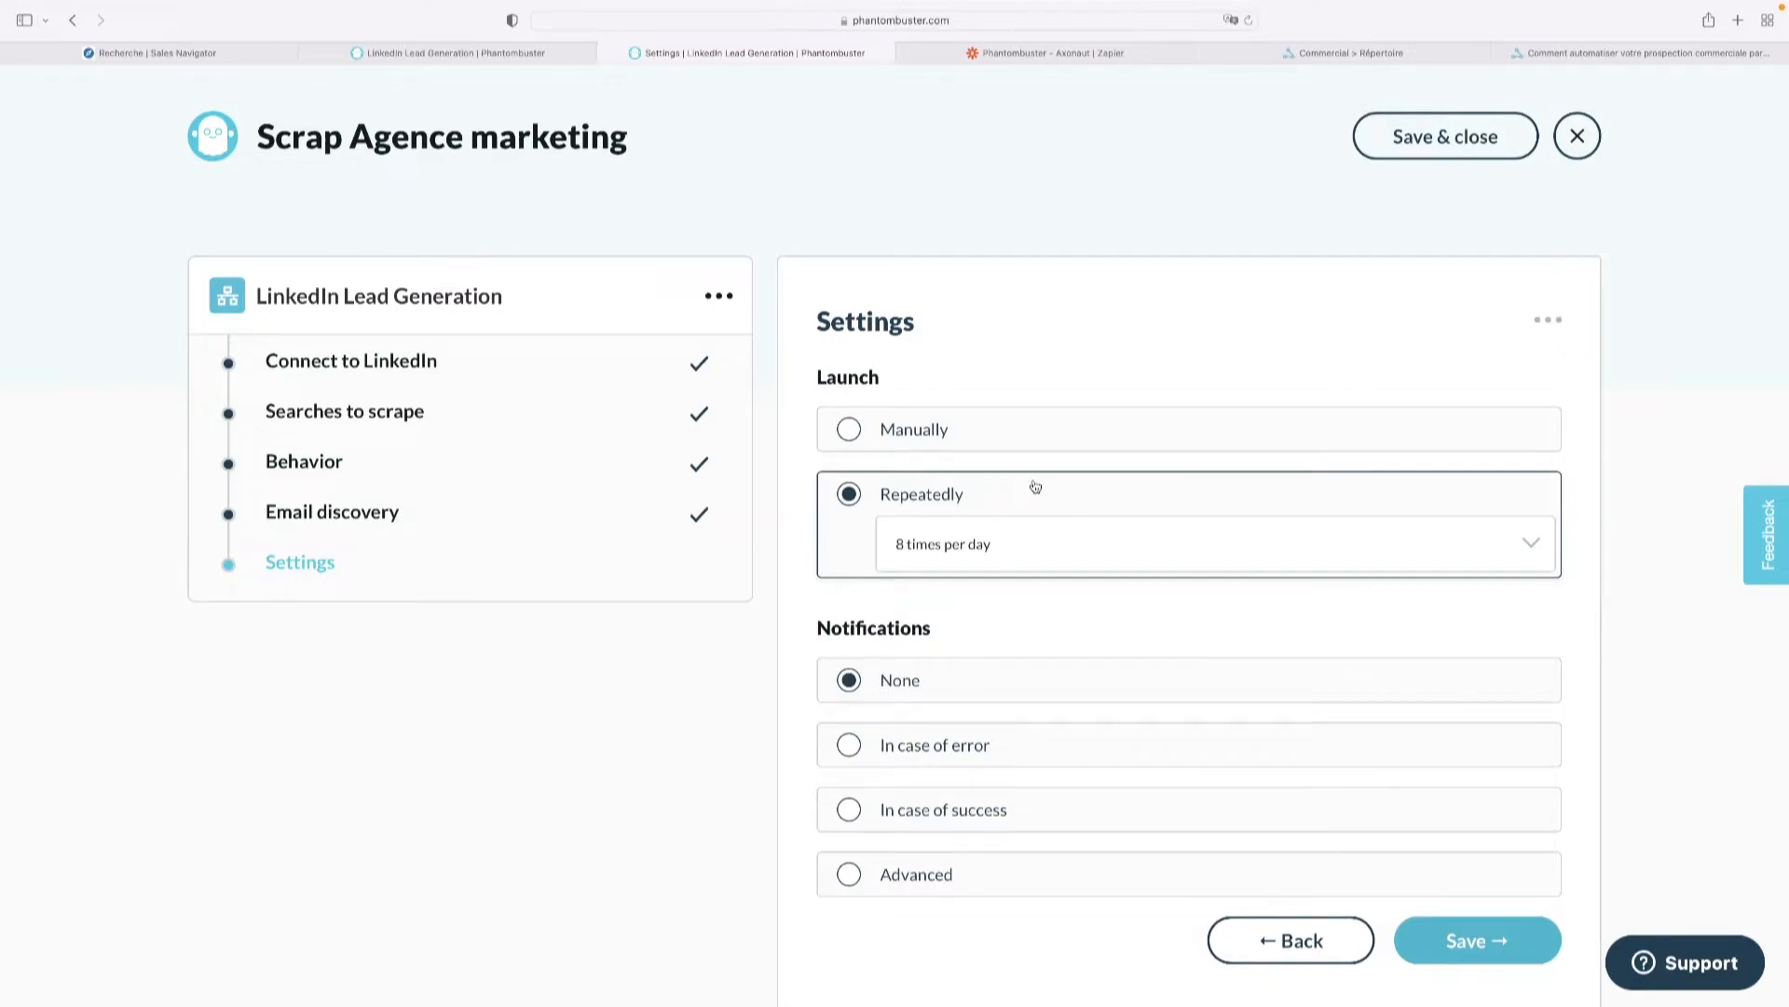
# Set the Phantom to launch repeatedly, 8 times per day, and save the settings.
pyautogui.click(1034, 541)
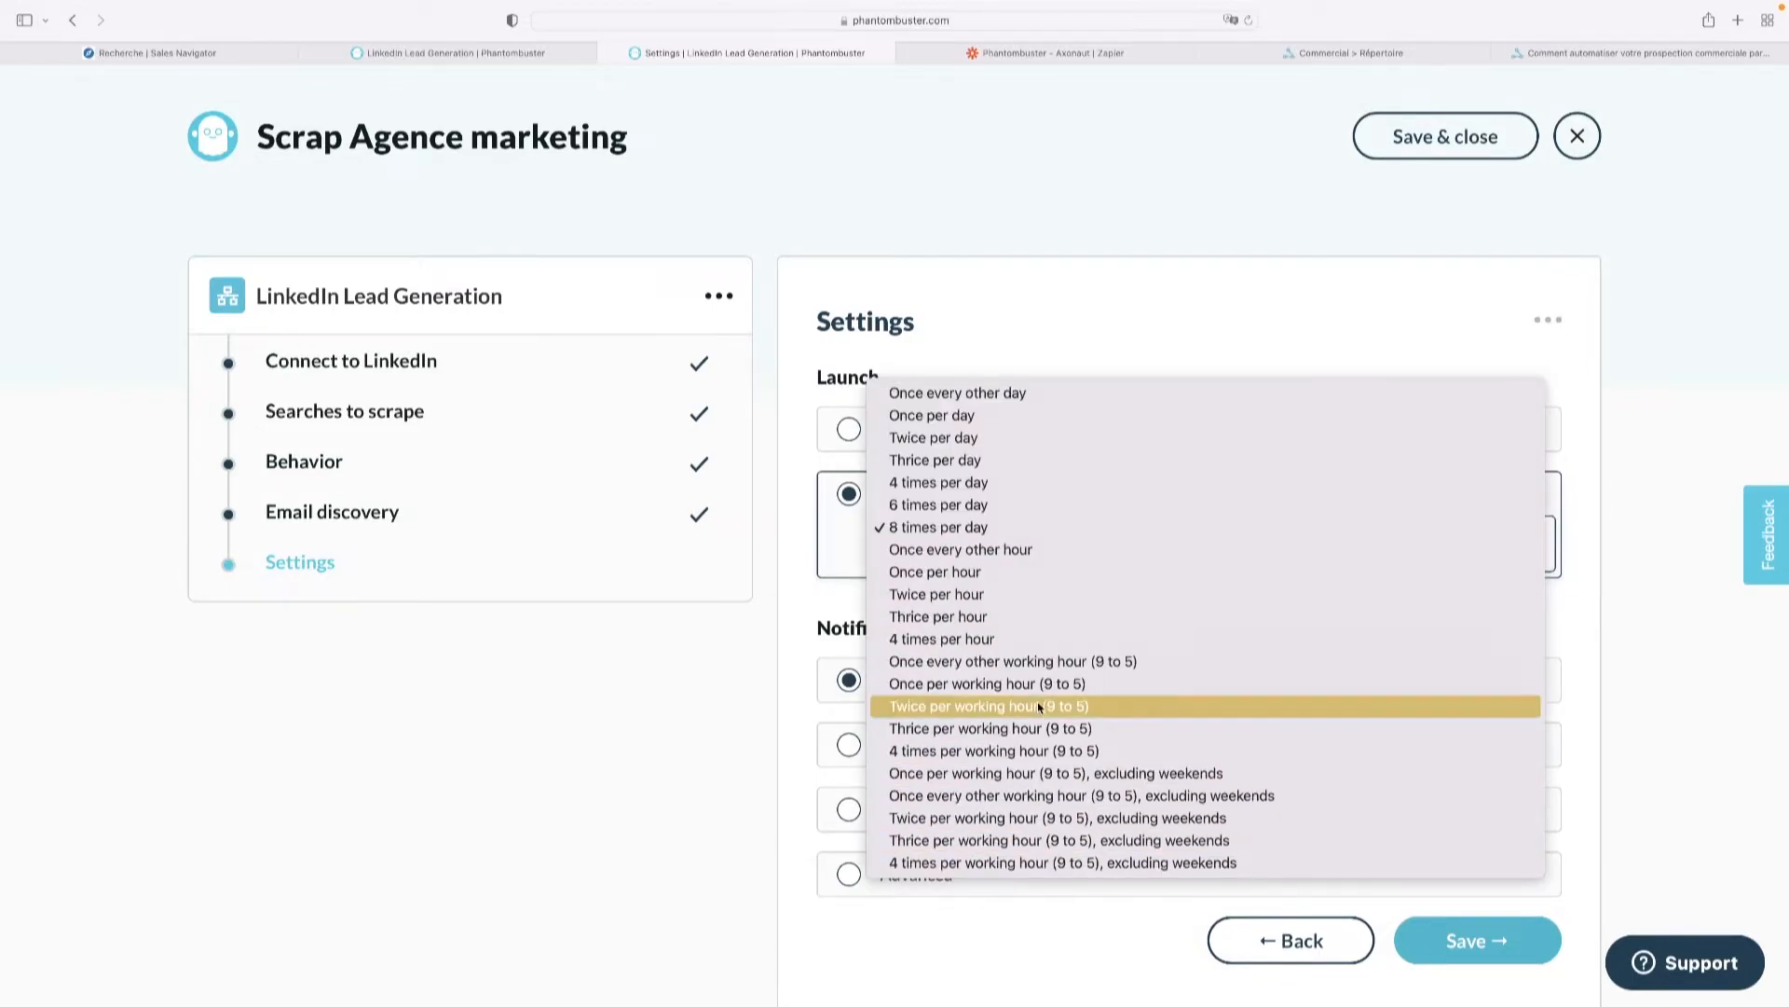
pyautogui.click(631, 735)
pyautogui.click(947, 429)
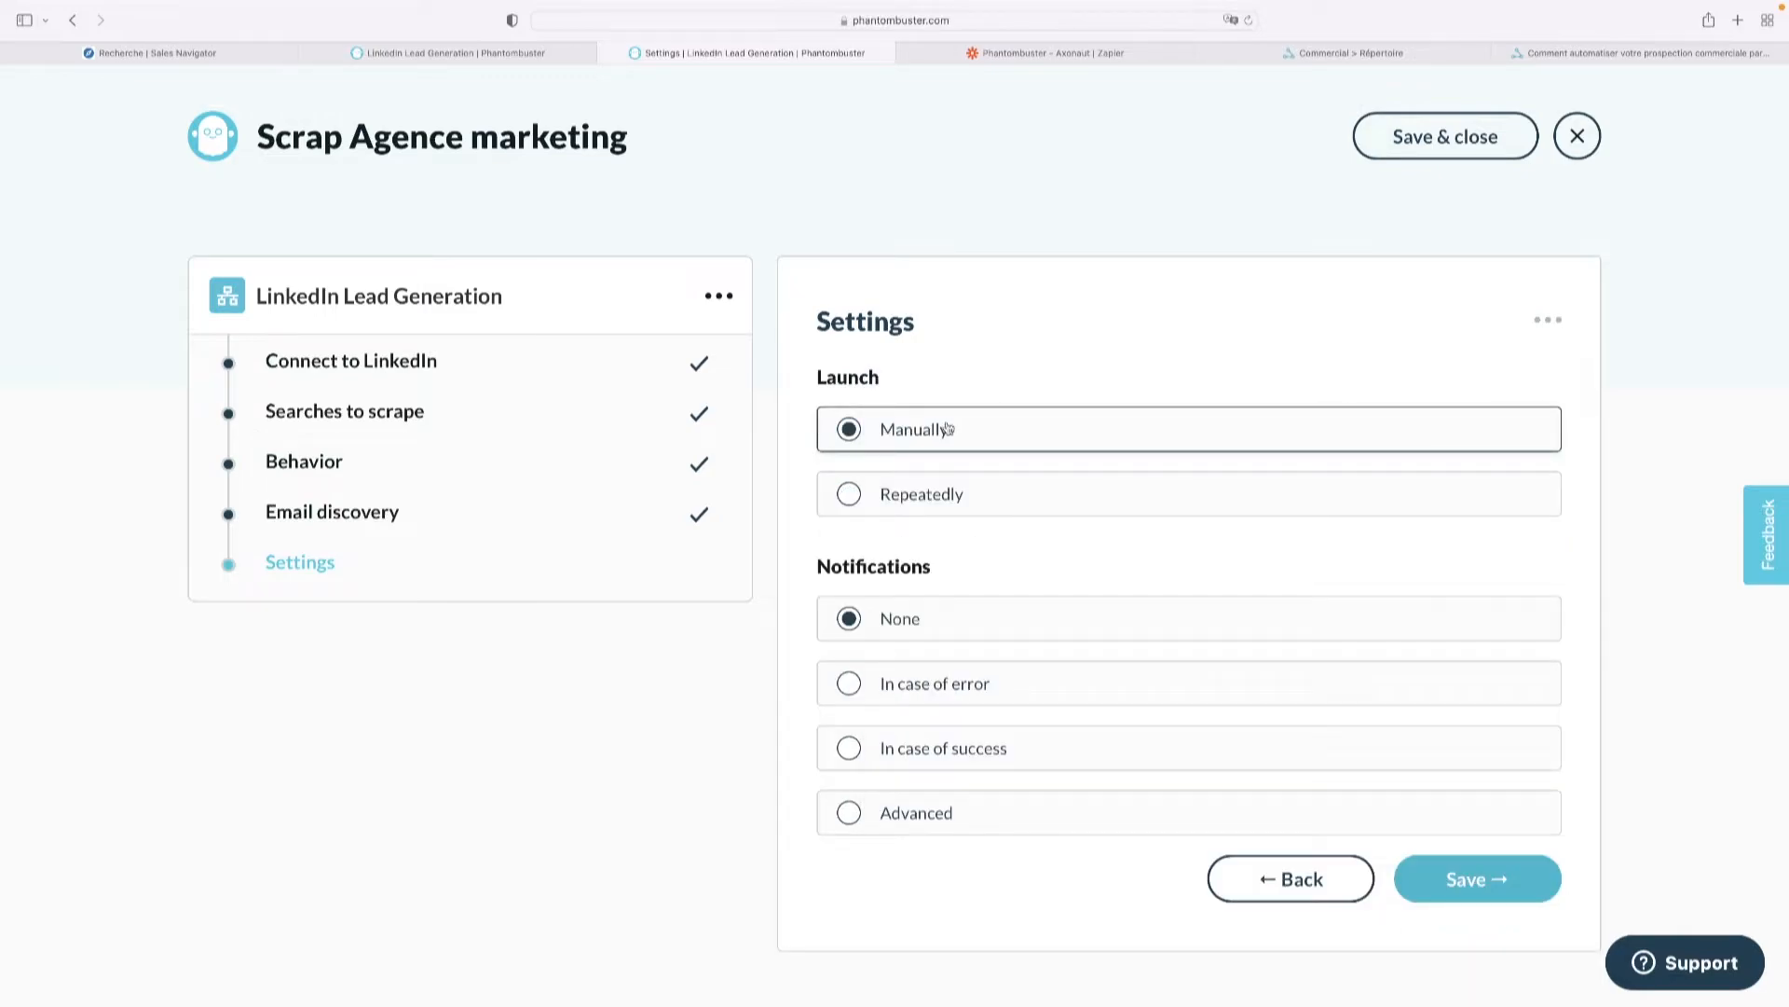
pyautogui.click(929, 492)
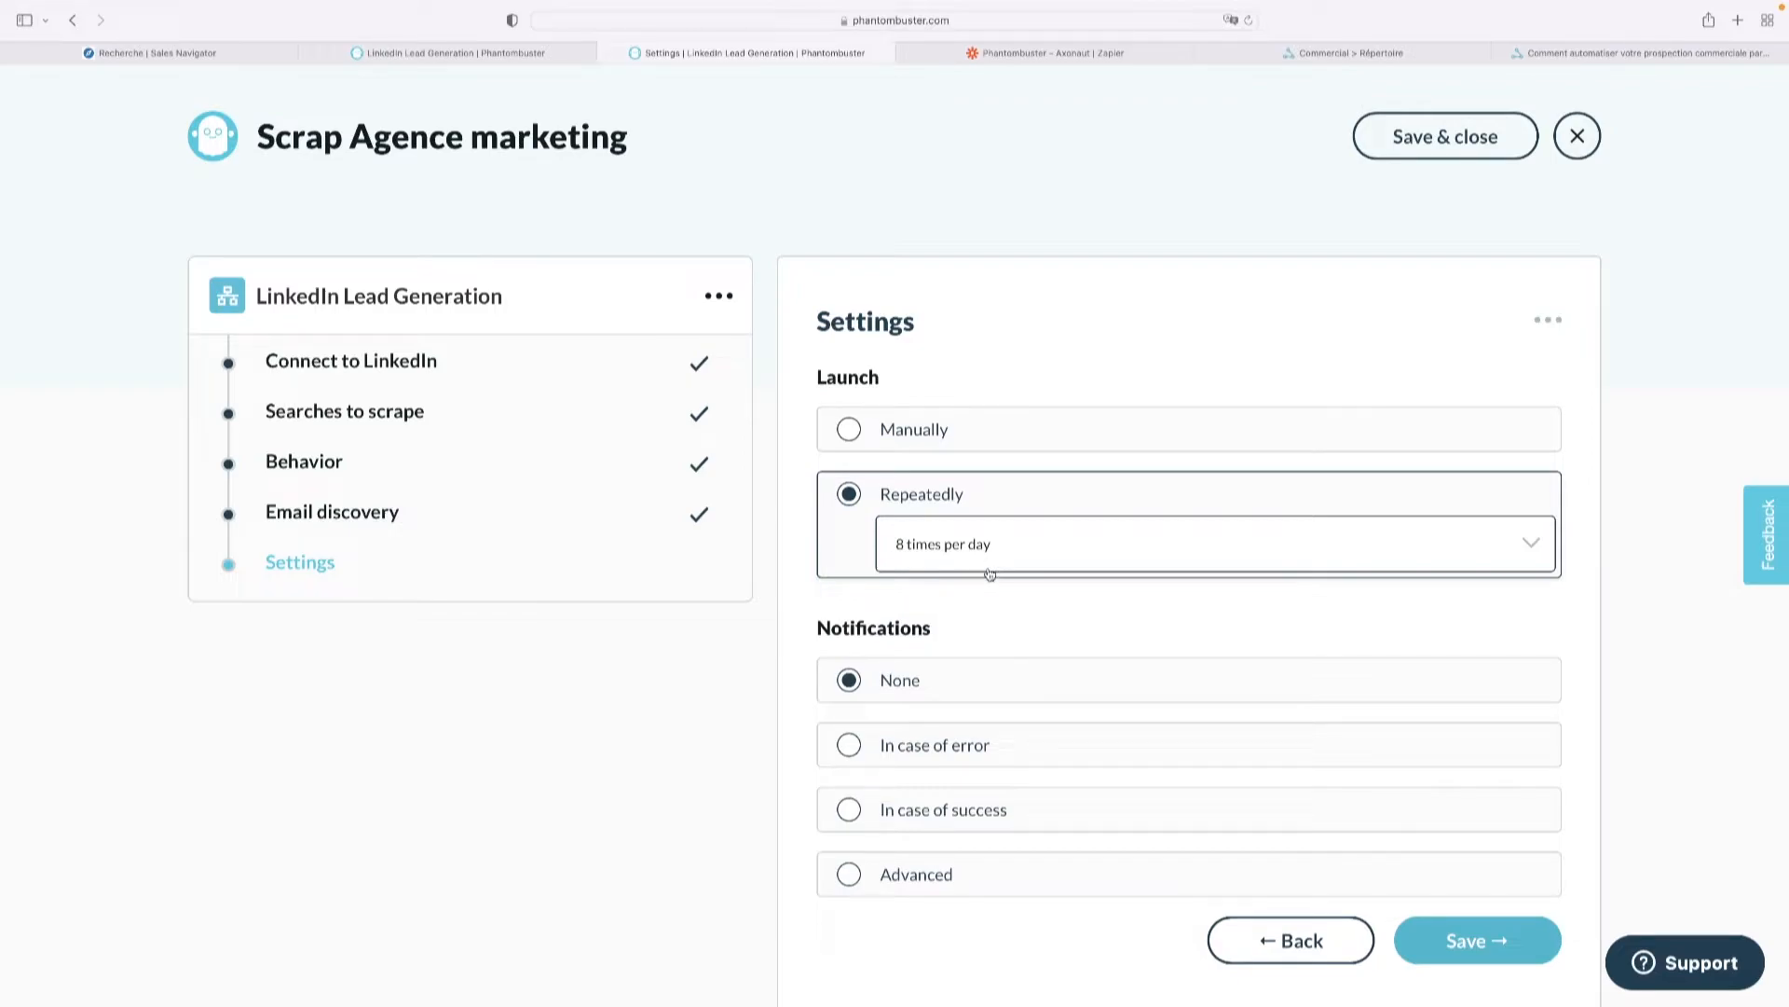
pyautogui.click(1473, 940)
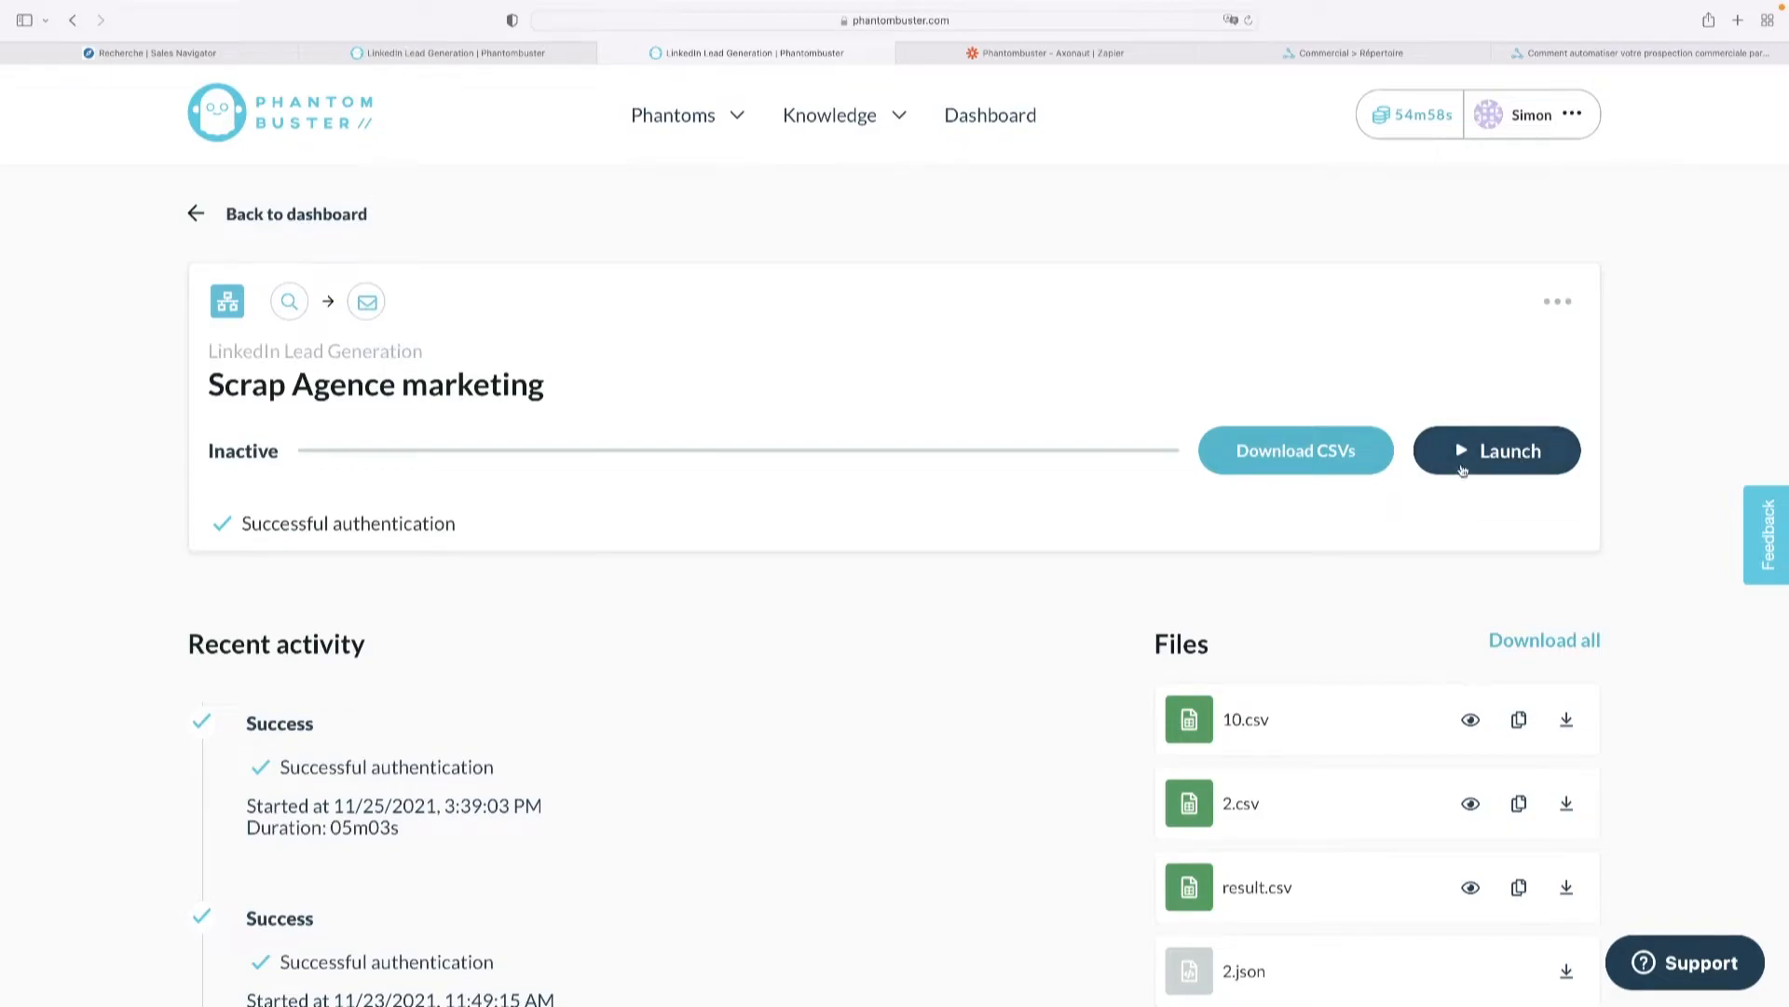
# Launch the Scrap Agence marketing Phantom and look over its recent activity and result files.
pyautogui.click(1480, 461)
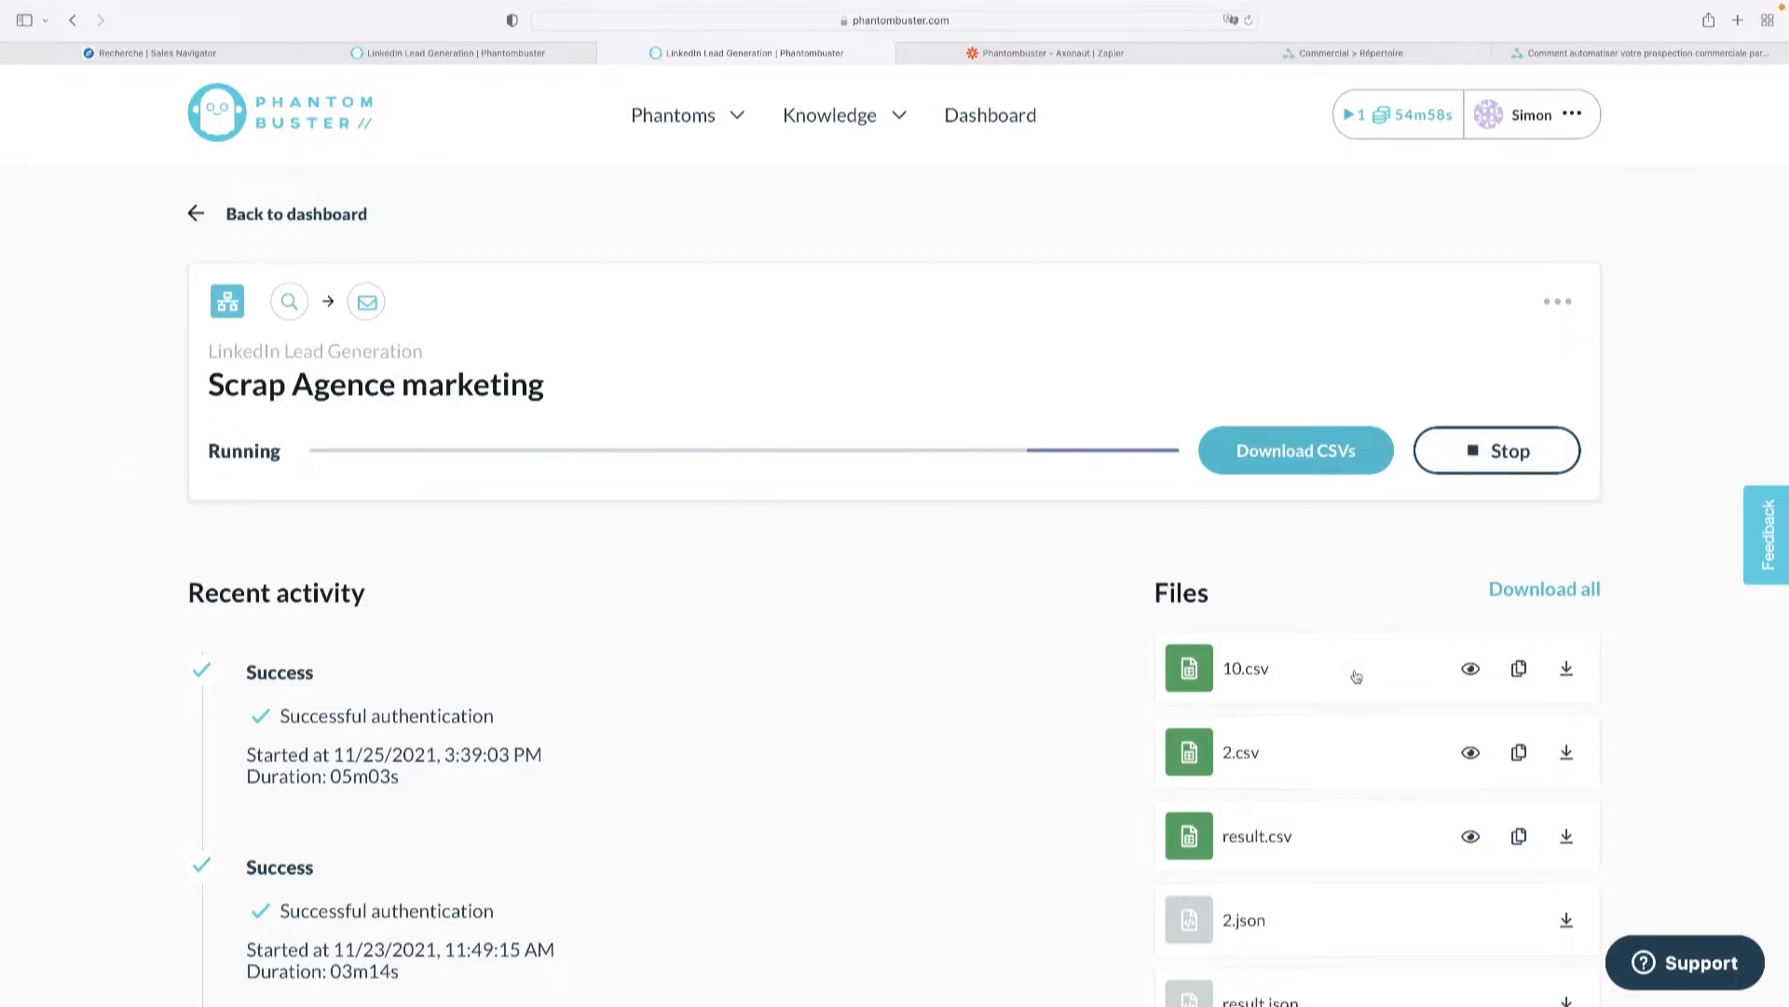
pyautogui.scroll(-3, 1359, 681)
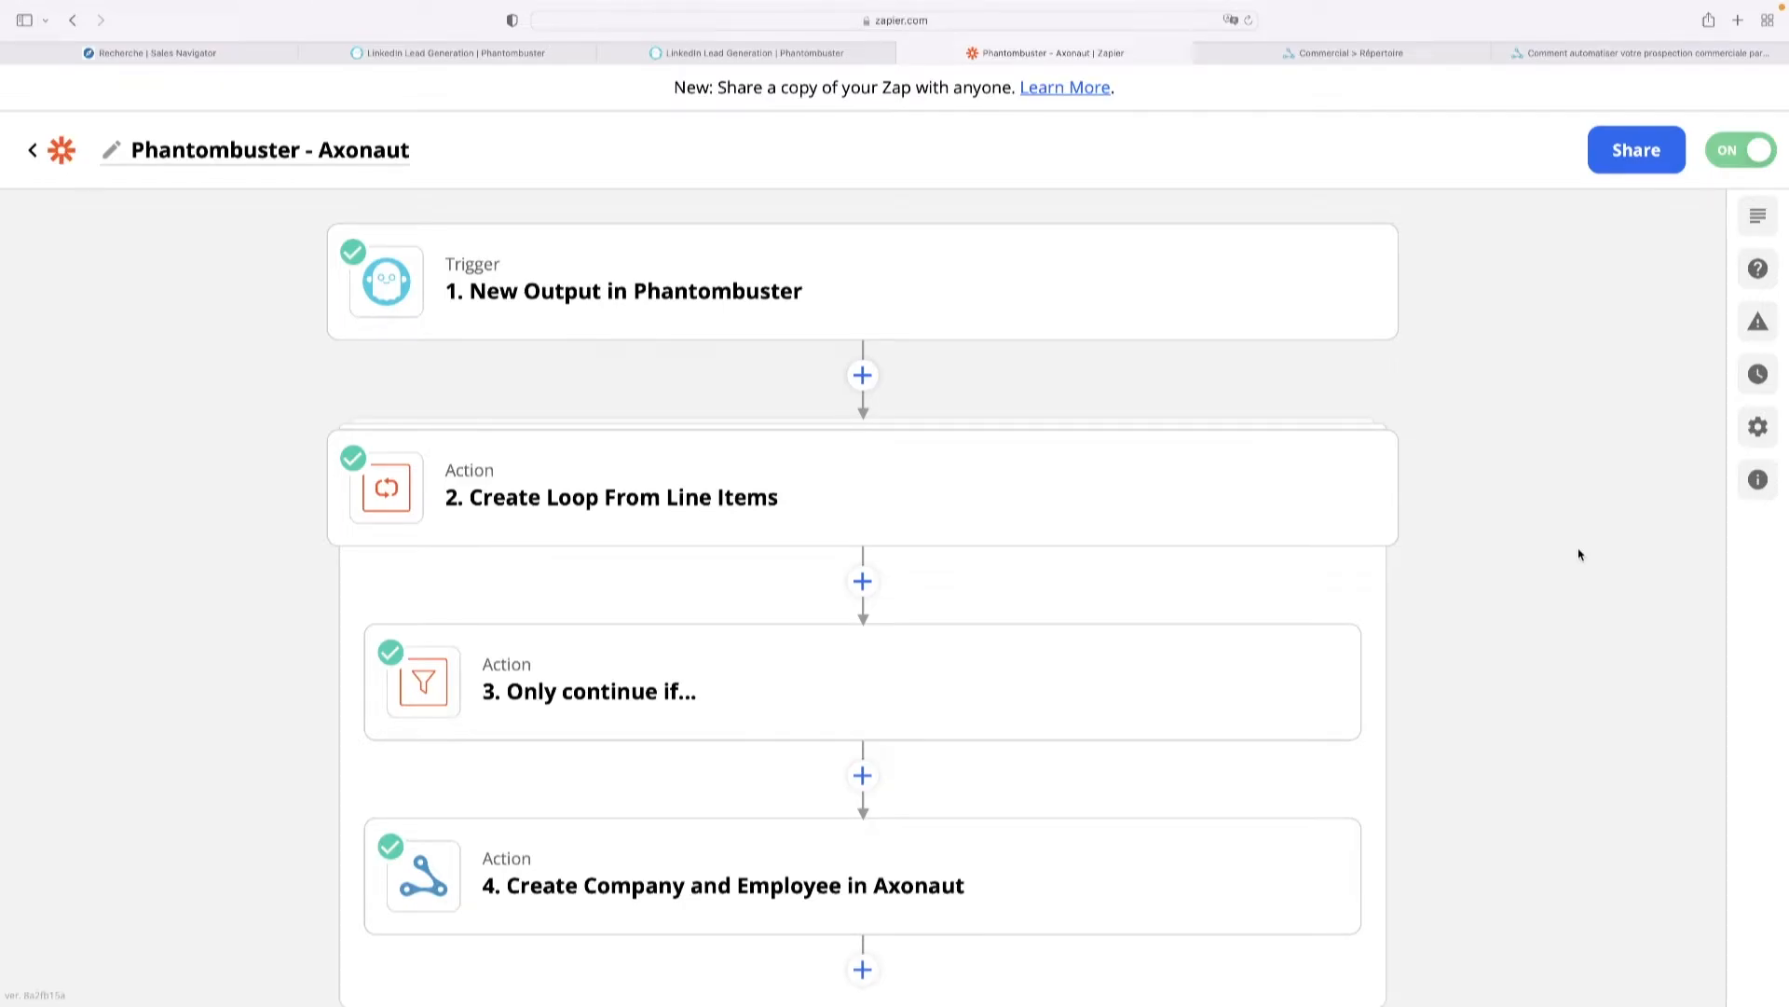
# In Zapier, review the New Output in Phantombuster trigger's event, account, chosen Phantom and test output.
pyautogui.click(658, 305)
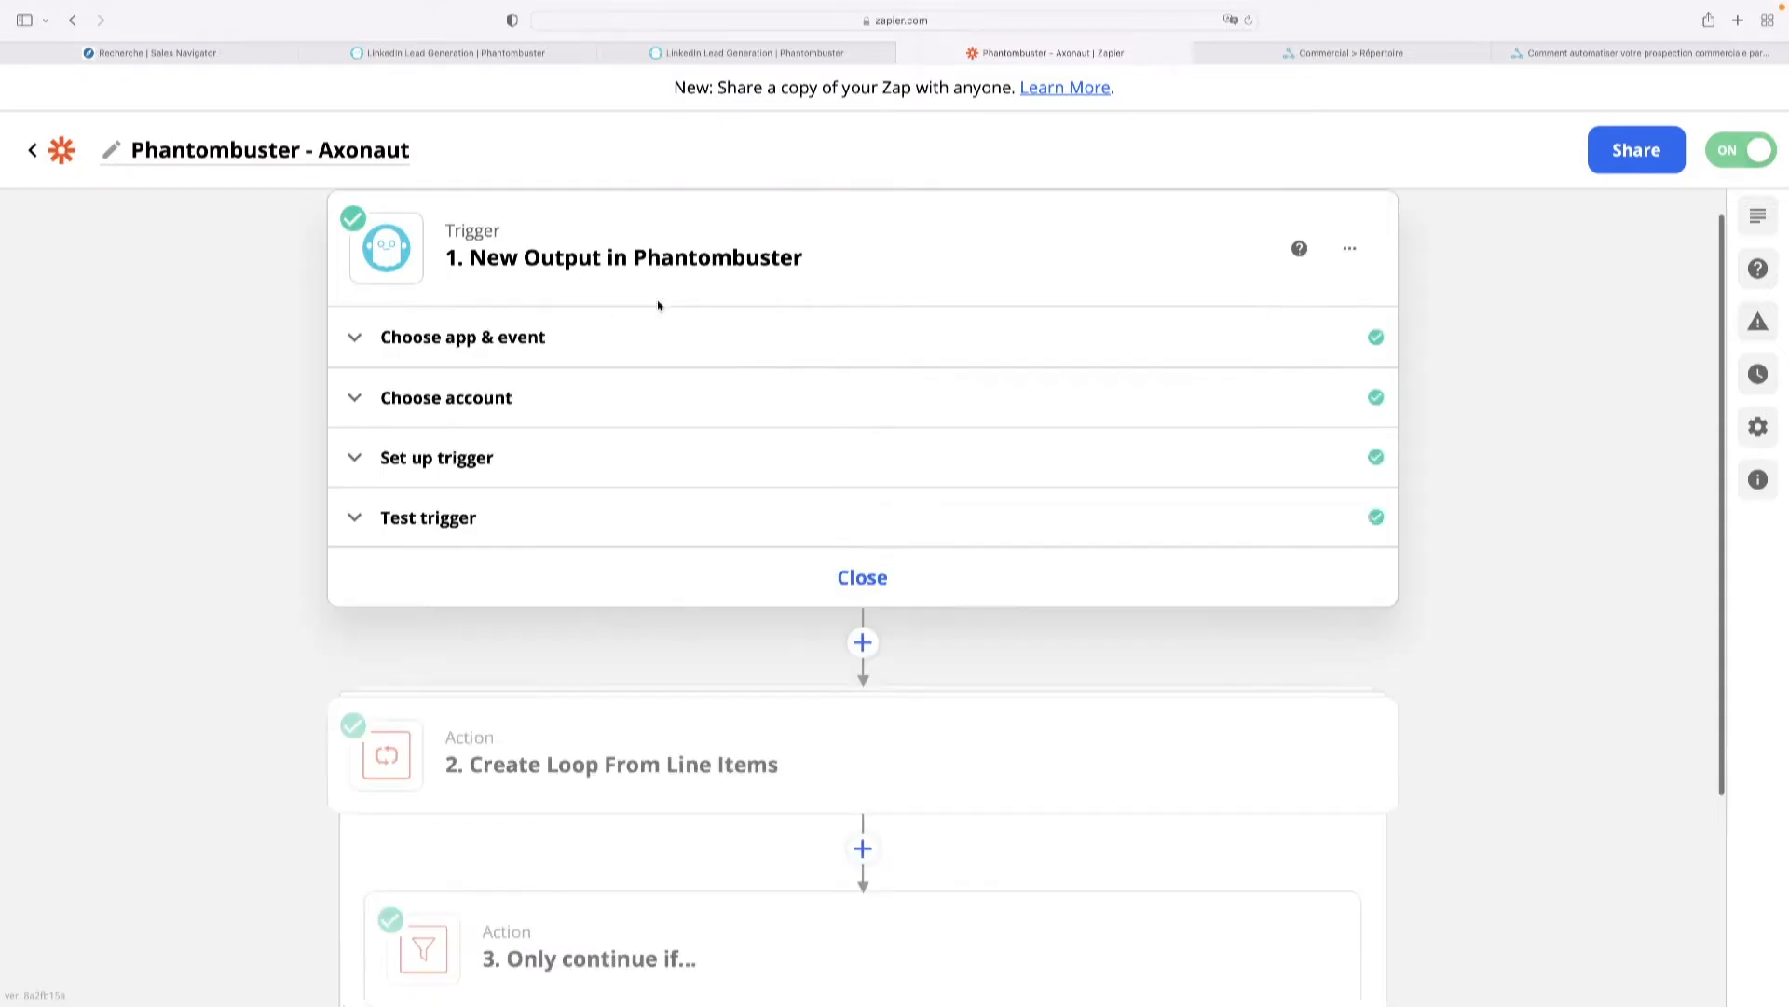
pyautogui.click(598, 336)
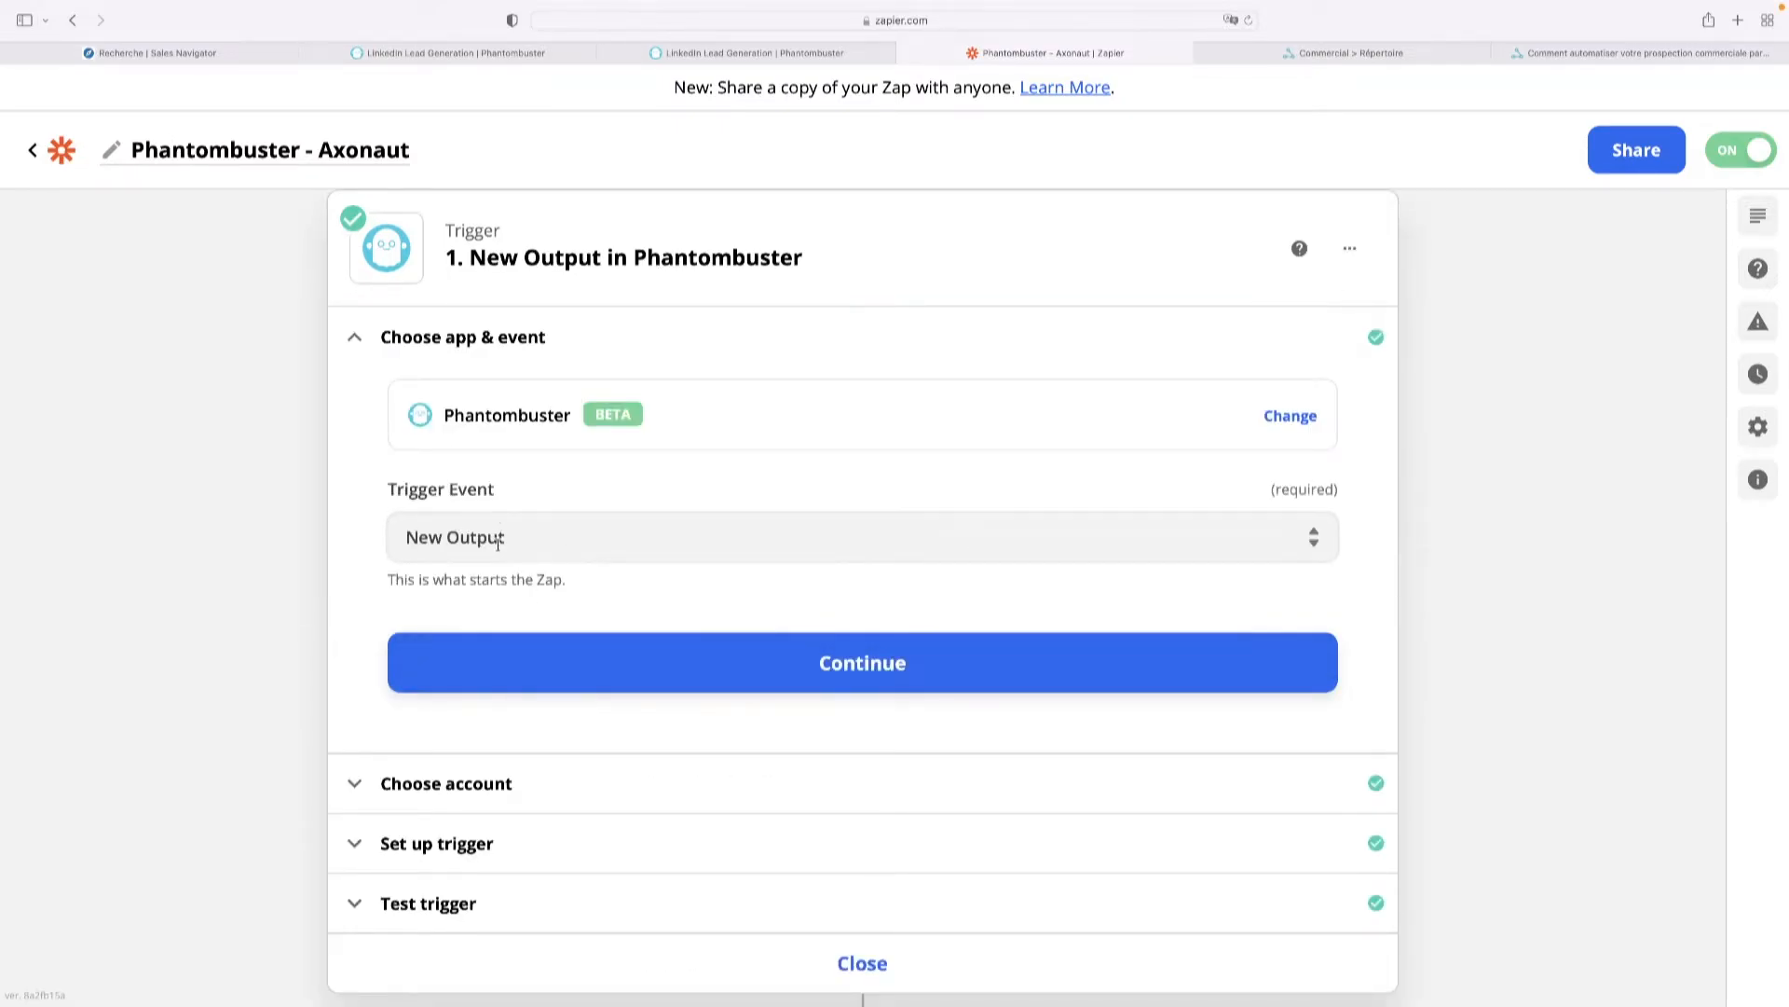
pyautogui.click(668, 788)
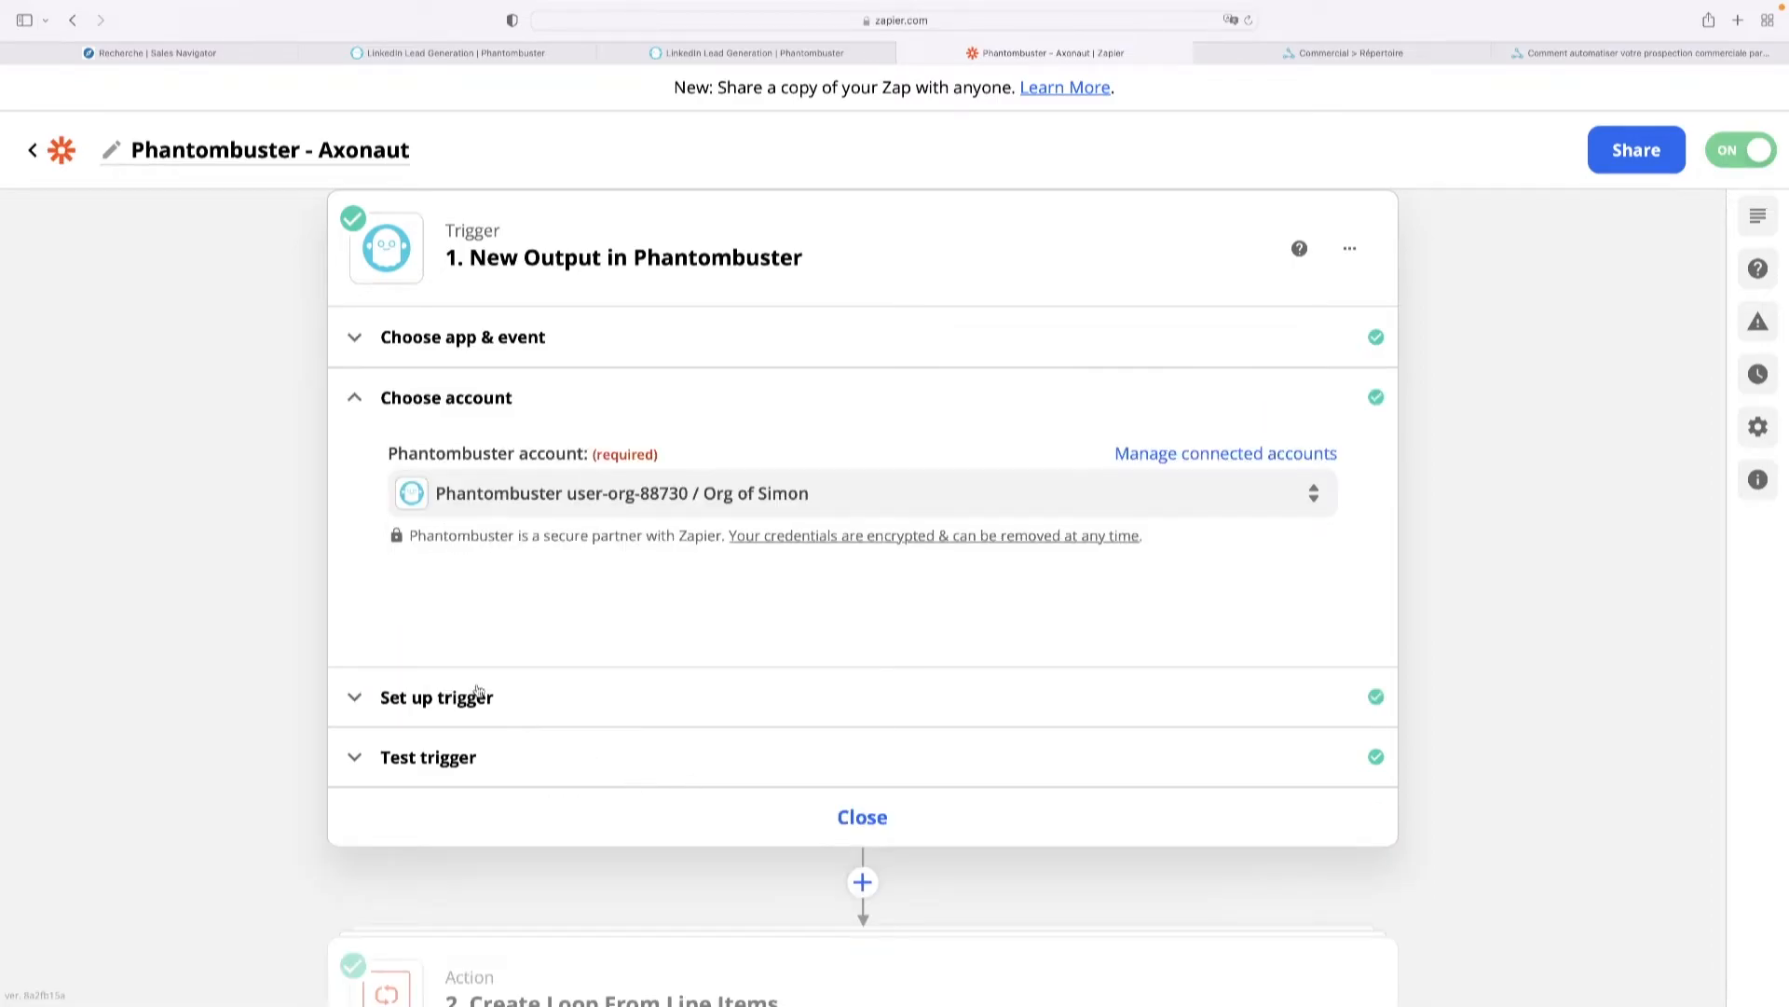
pyautogui.click(448, 698)
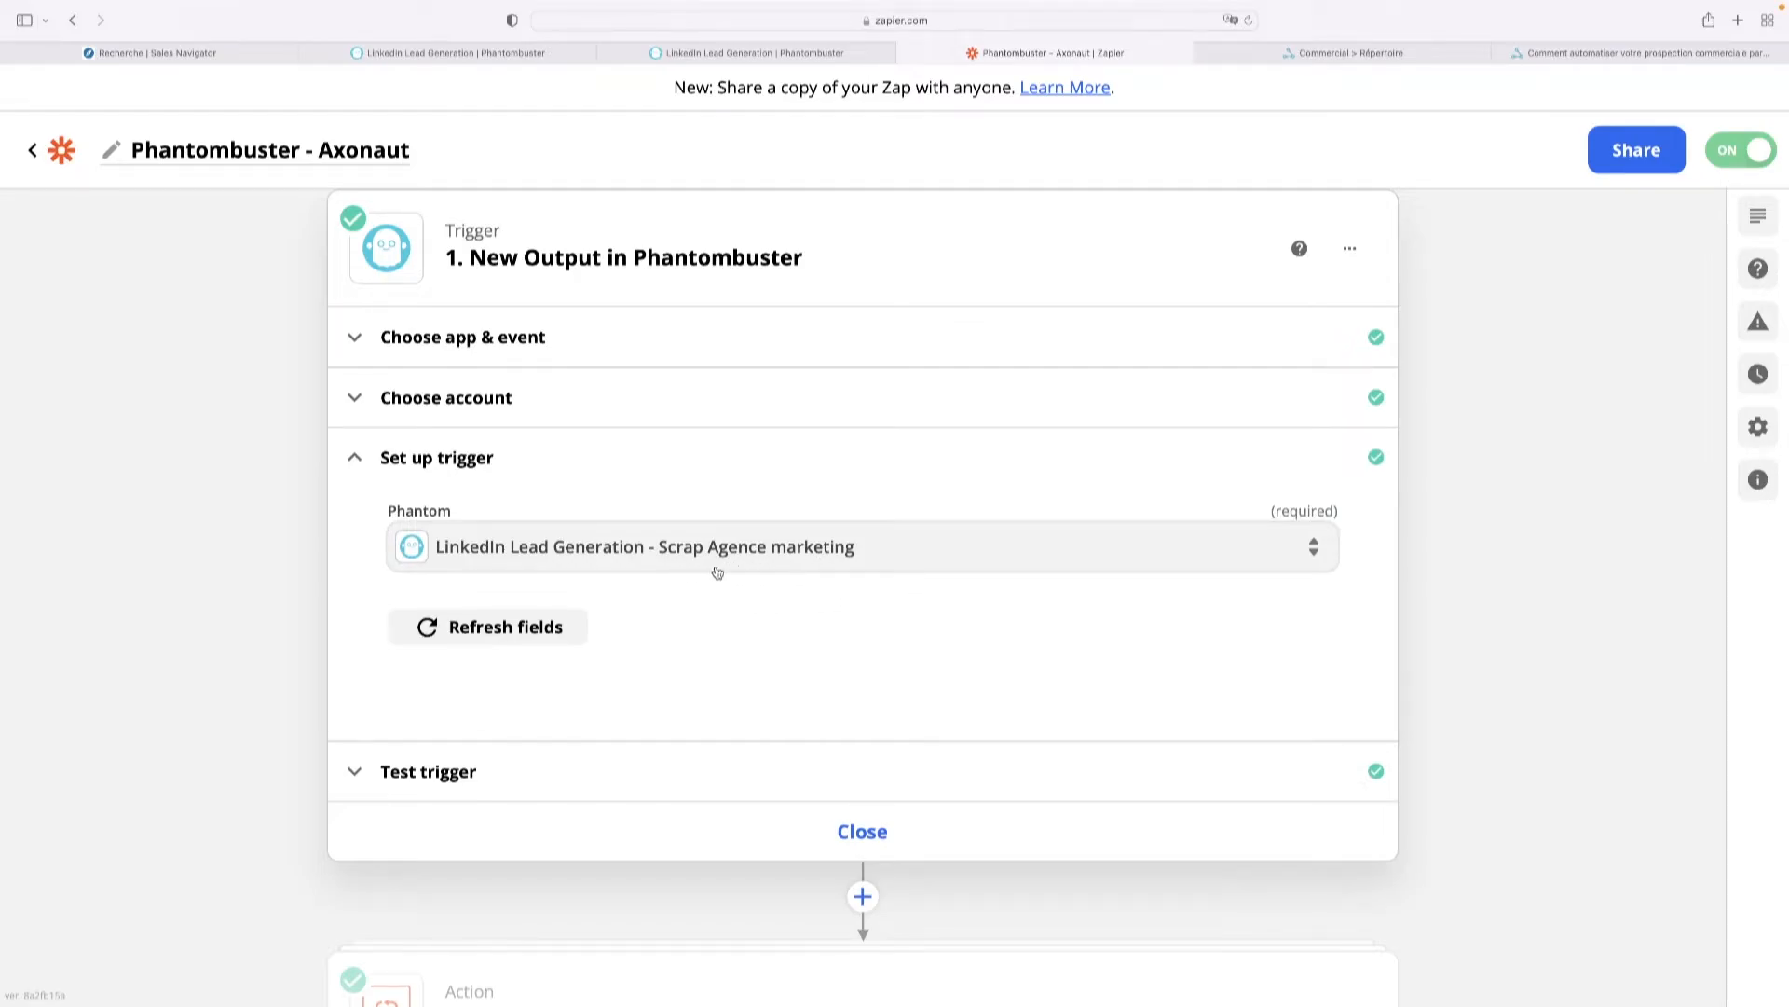
pyautogui.click(719, 769)
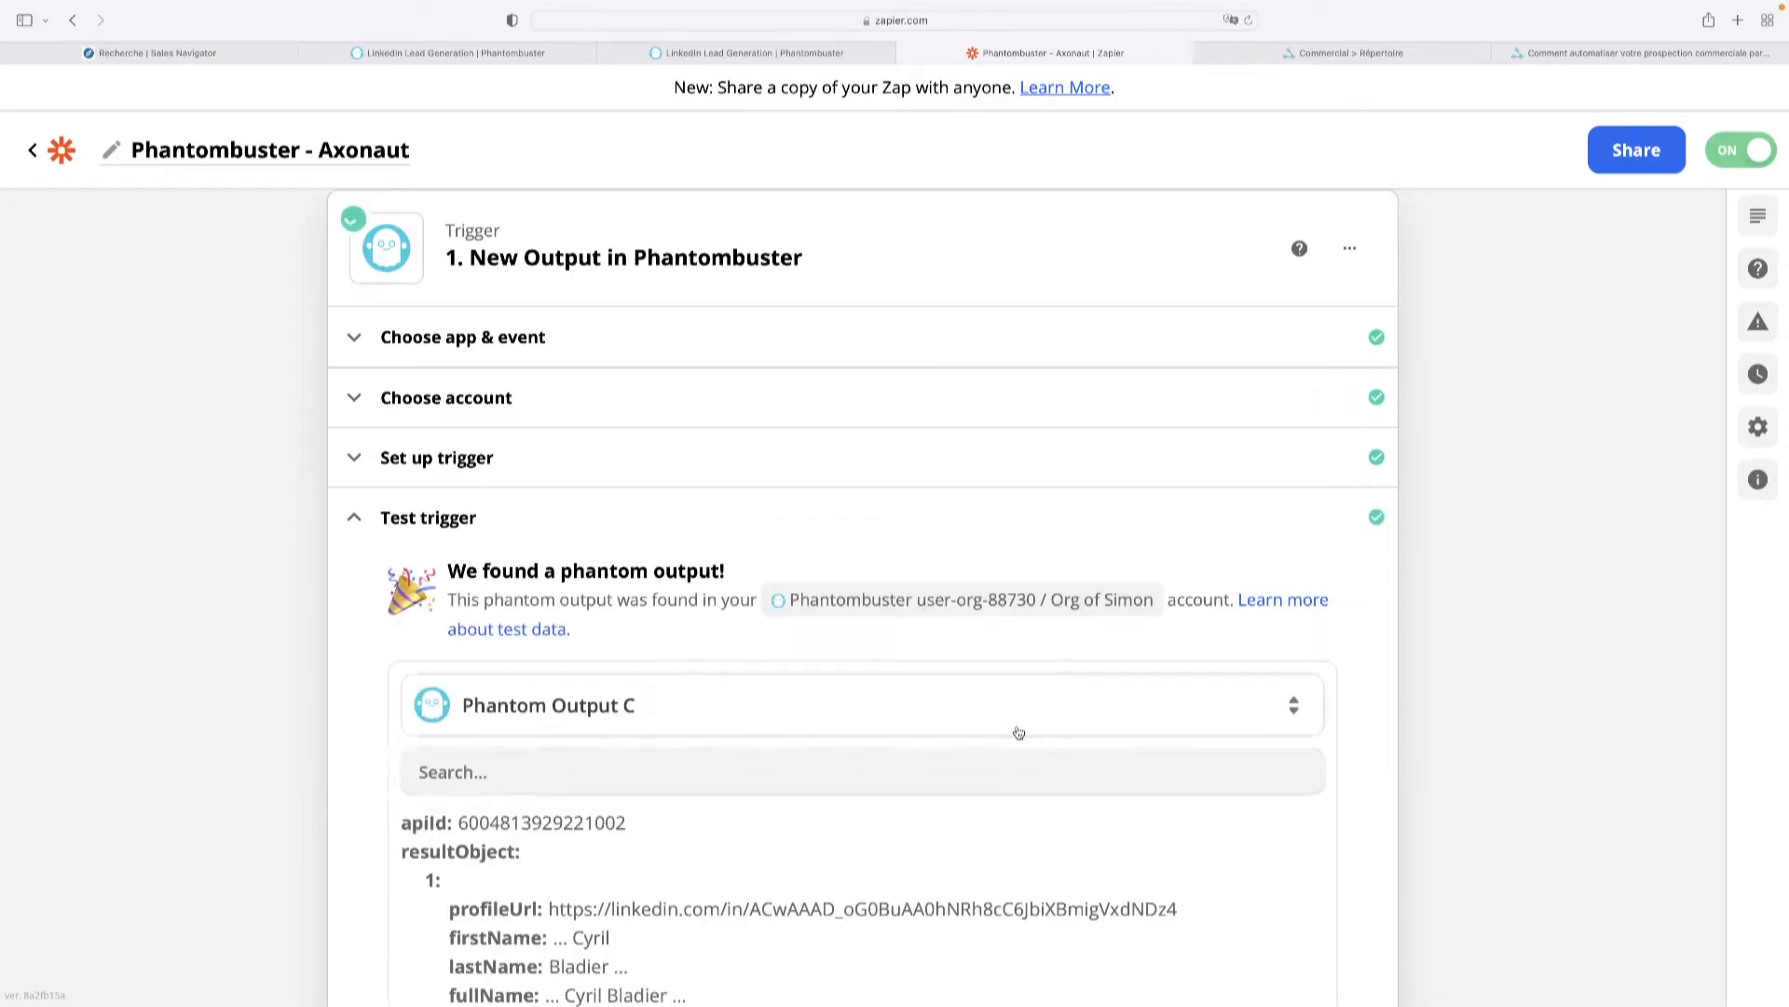
pyautogui.scroll(1, 1045, 663)
pyautogui.scroll(-10, 1044, 663)
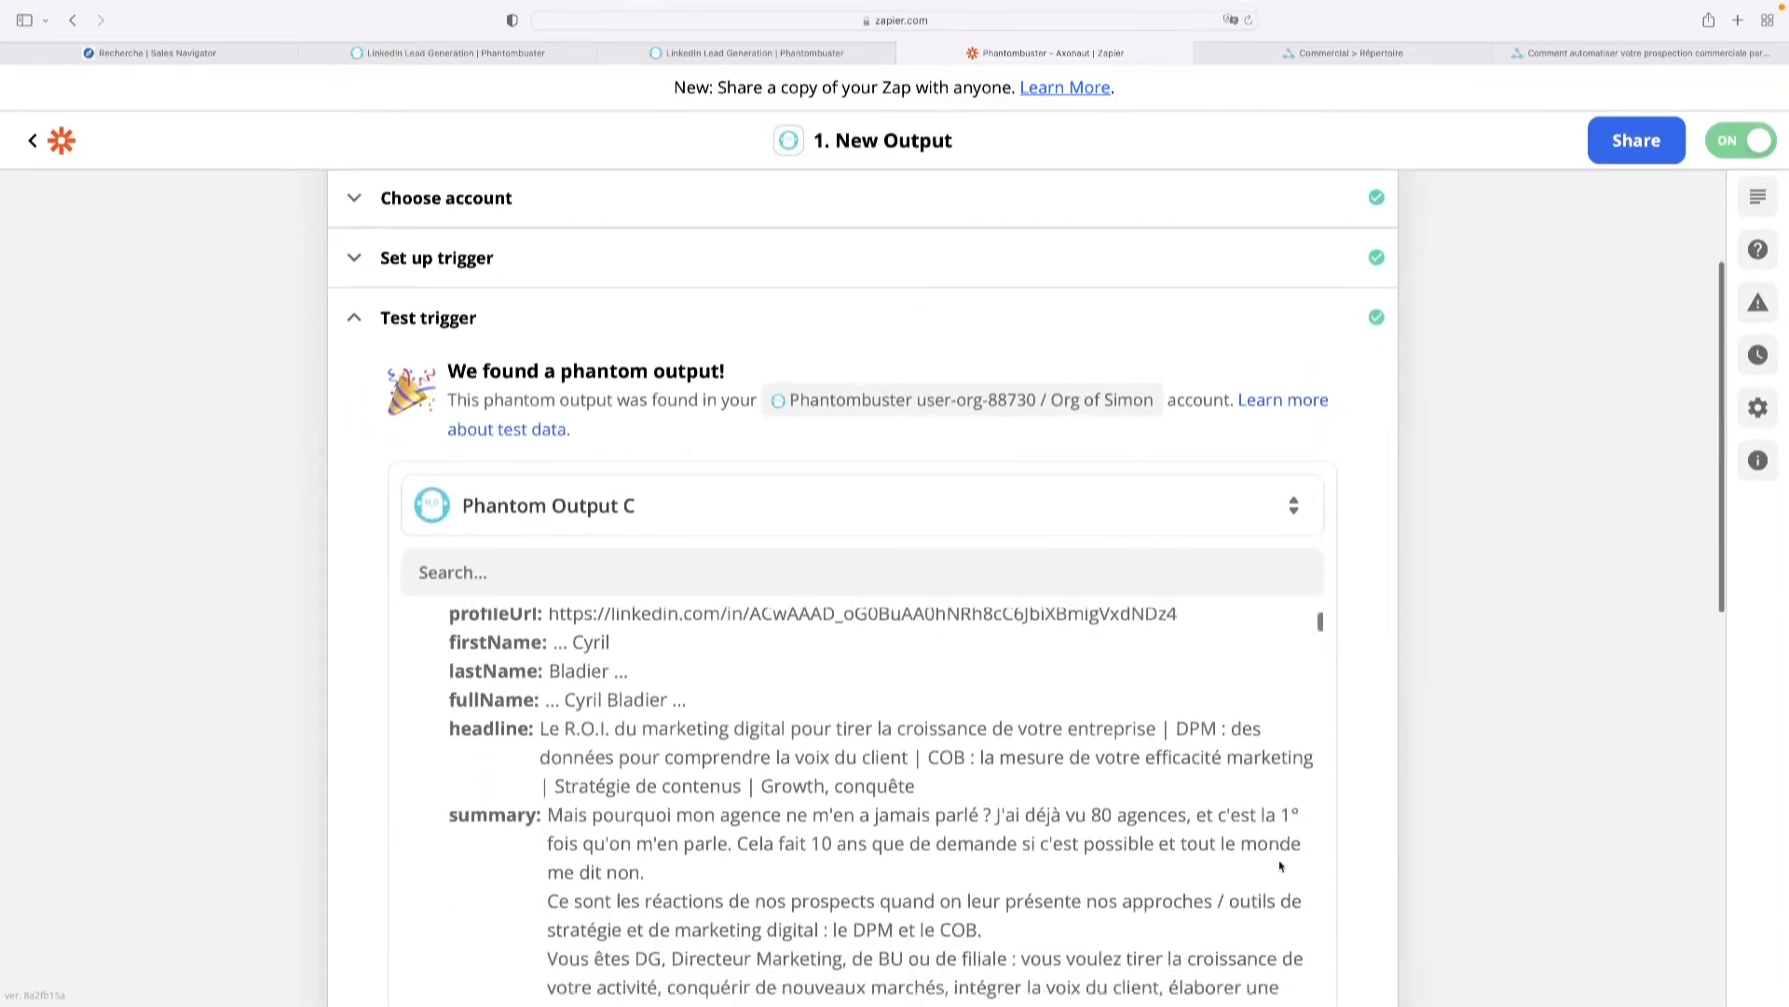
pyautogui.scroll(-15, 1341, 849)
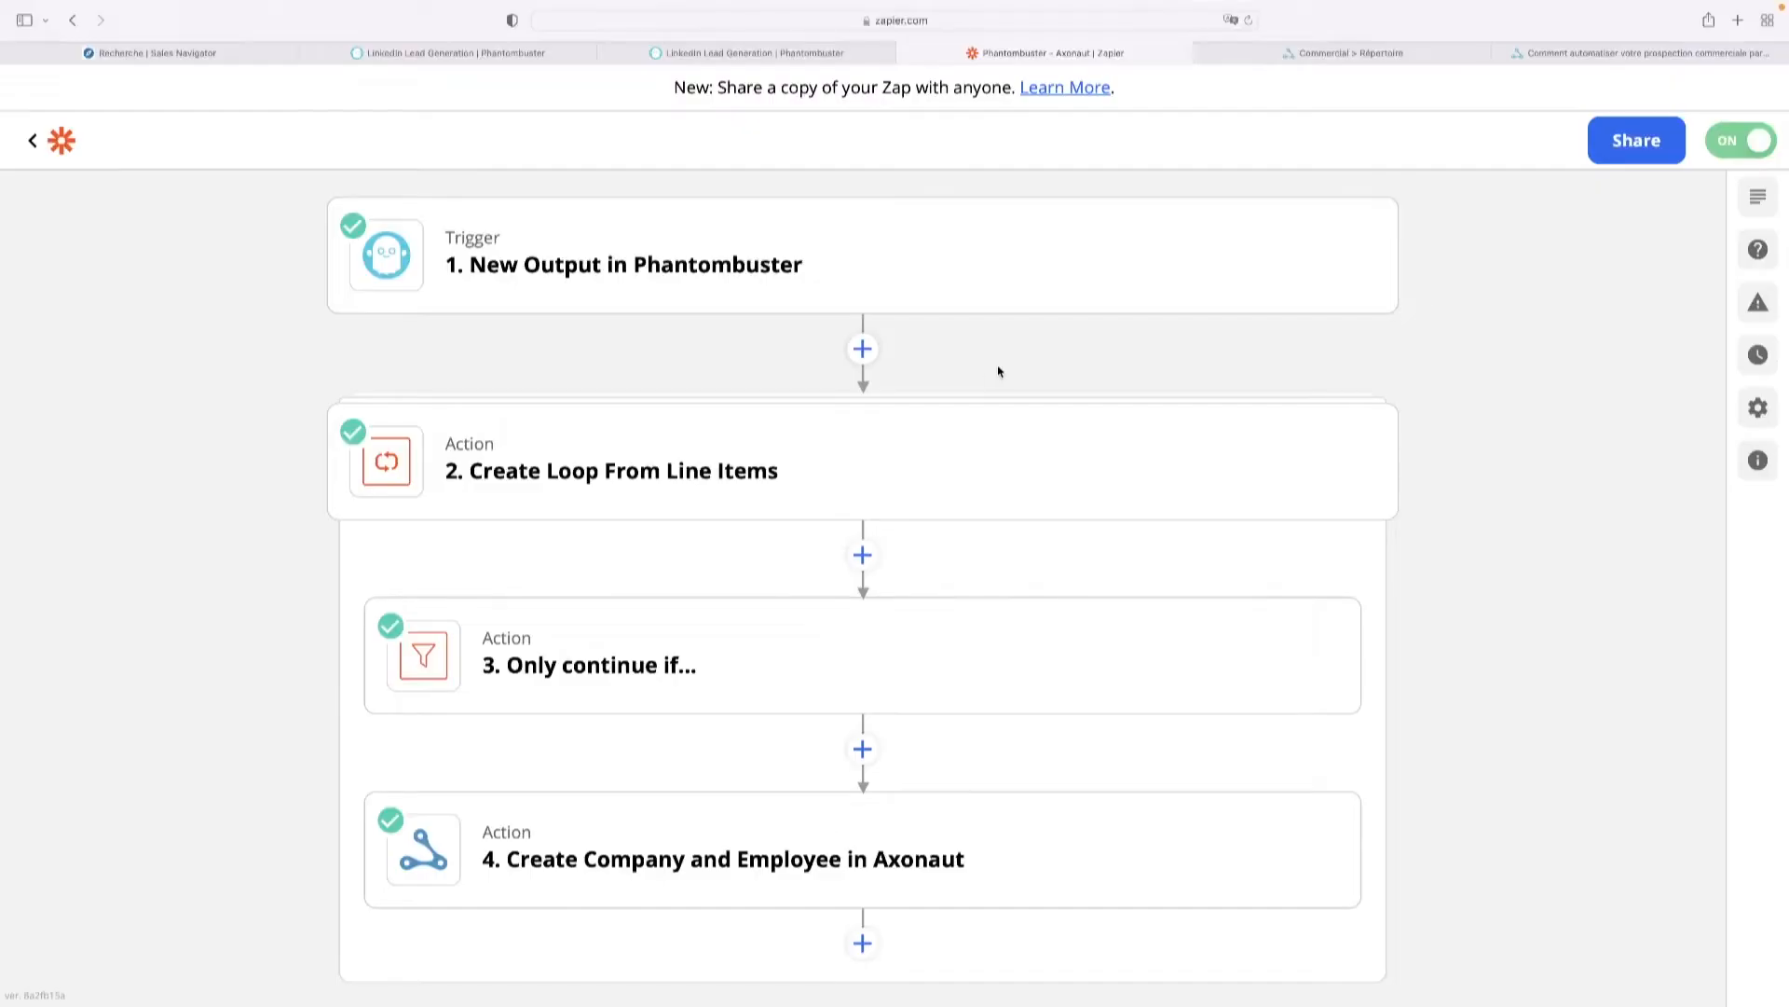
# Open the setup of the Create Loop From Line Items action and examine its values to loop.
pyautogui.click(921, 454)
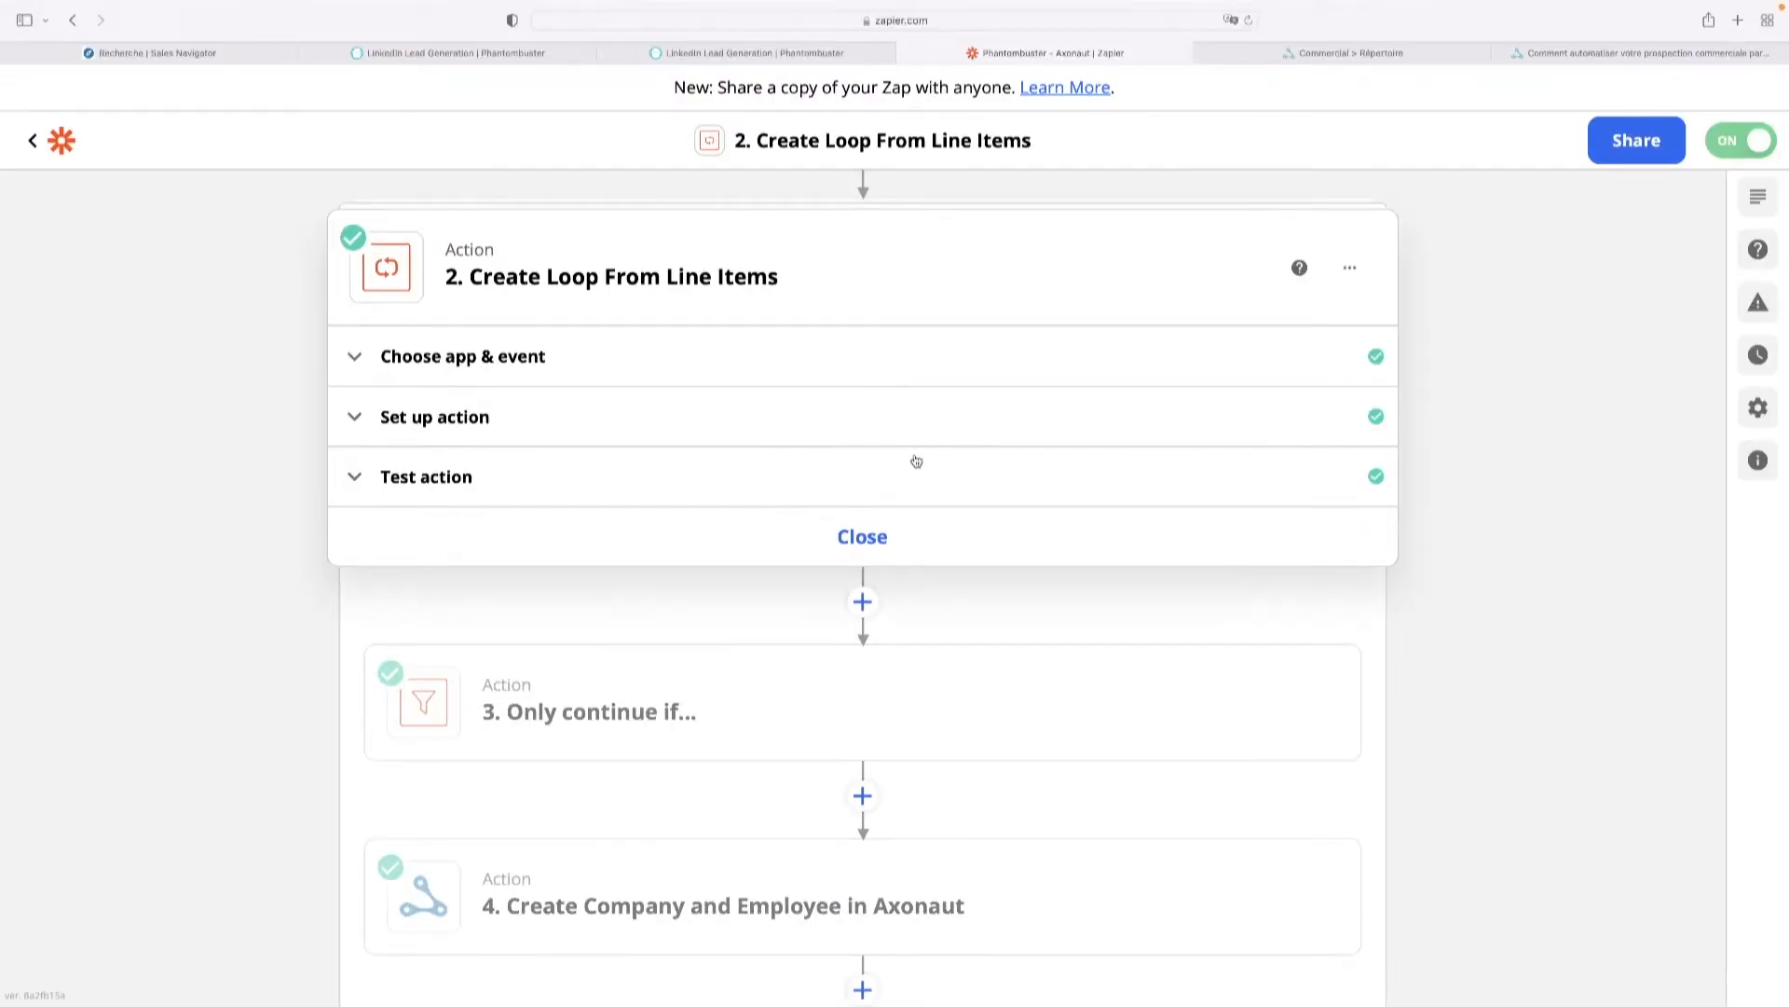
pyautogui.click(451, 415)
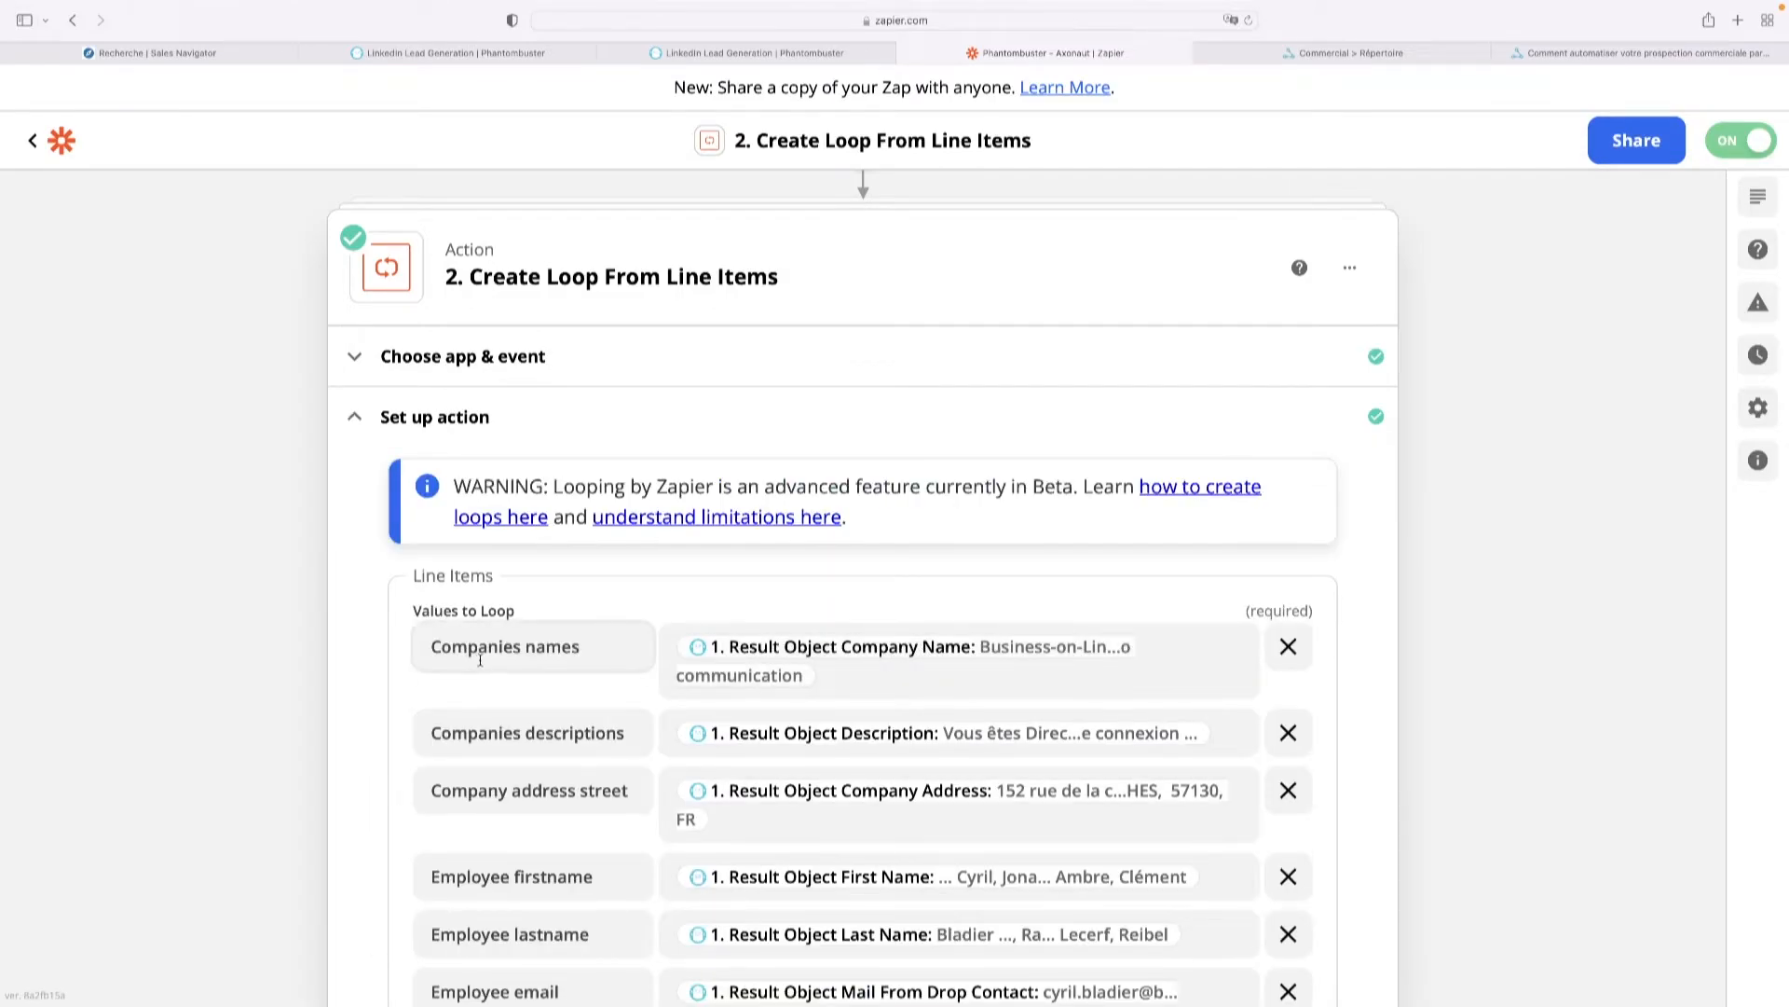
pyautogui.scroll(-3, 503, 643)
pyautogui.scroll(-2, 435, 587)
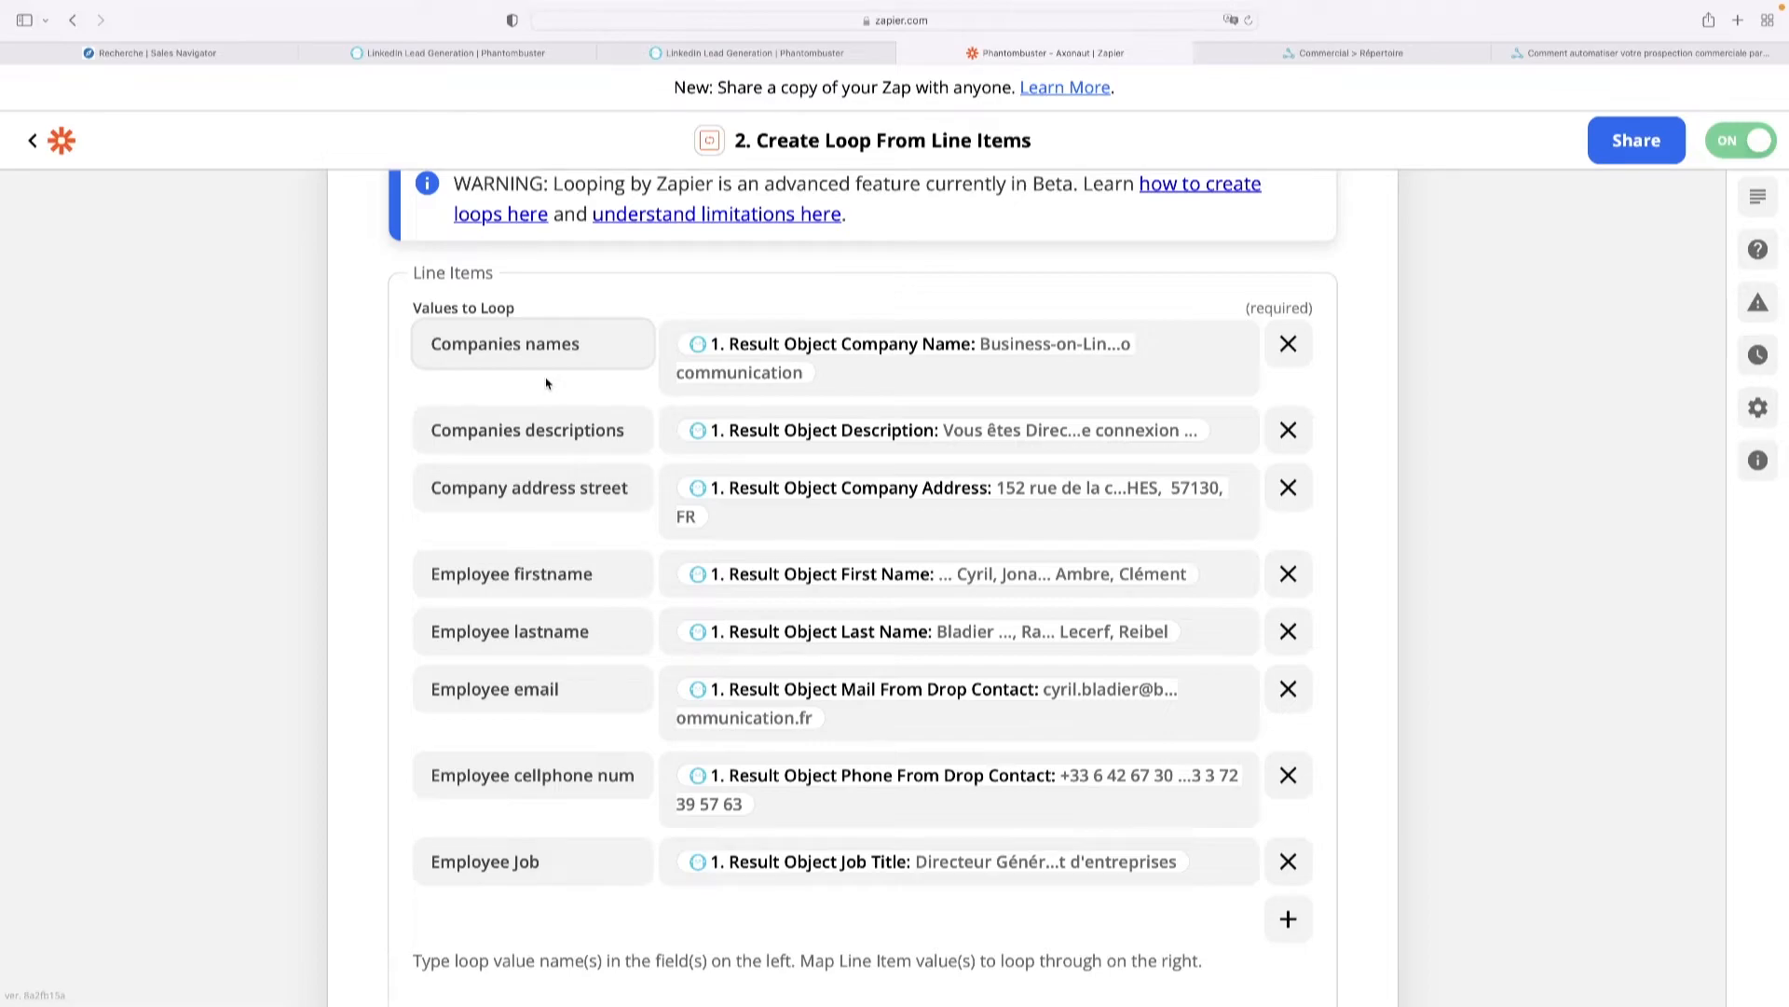
# Browse all Phantombuster data available for the Companies names loop value, then check the whitespace and loop iteration settings.
pyautogui.click(1023, 380)
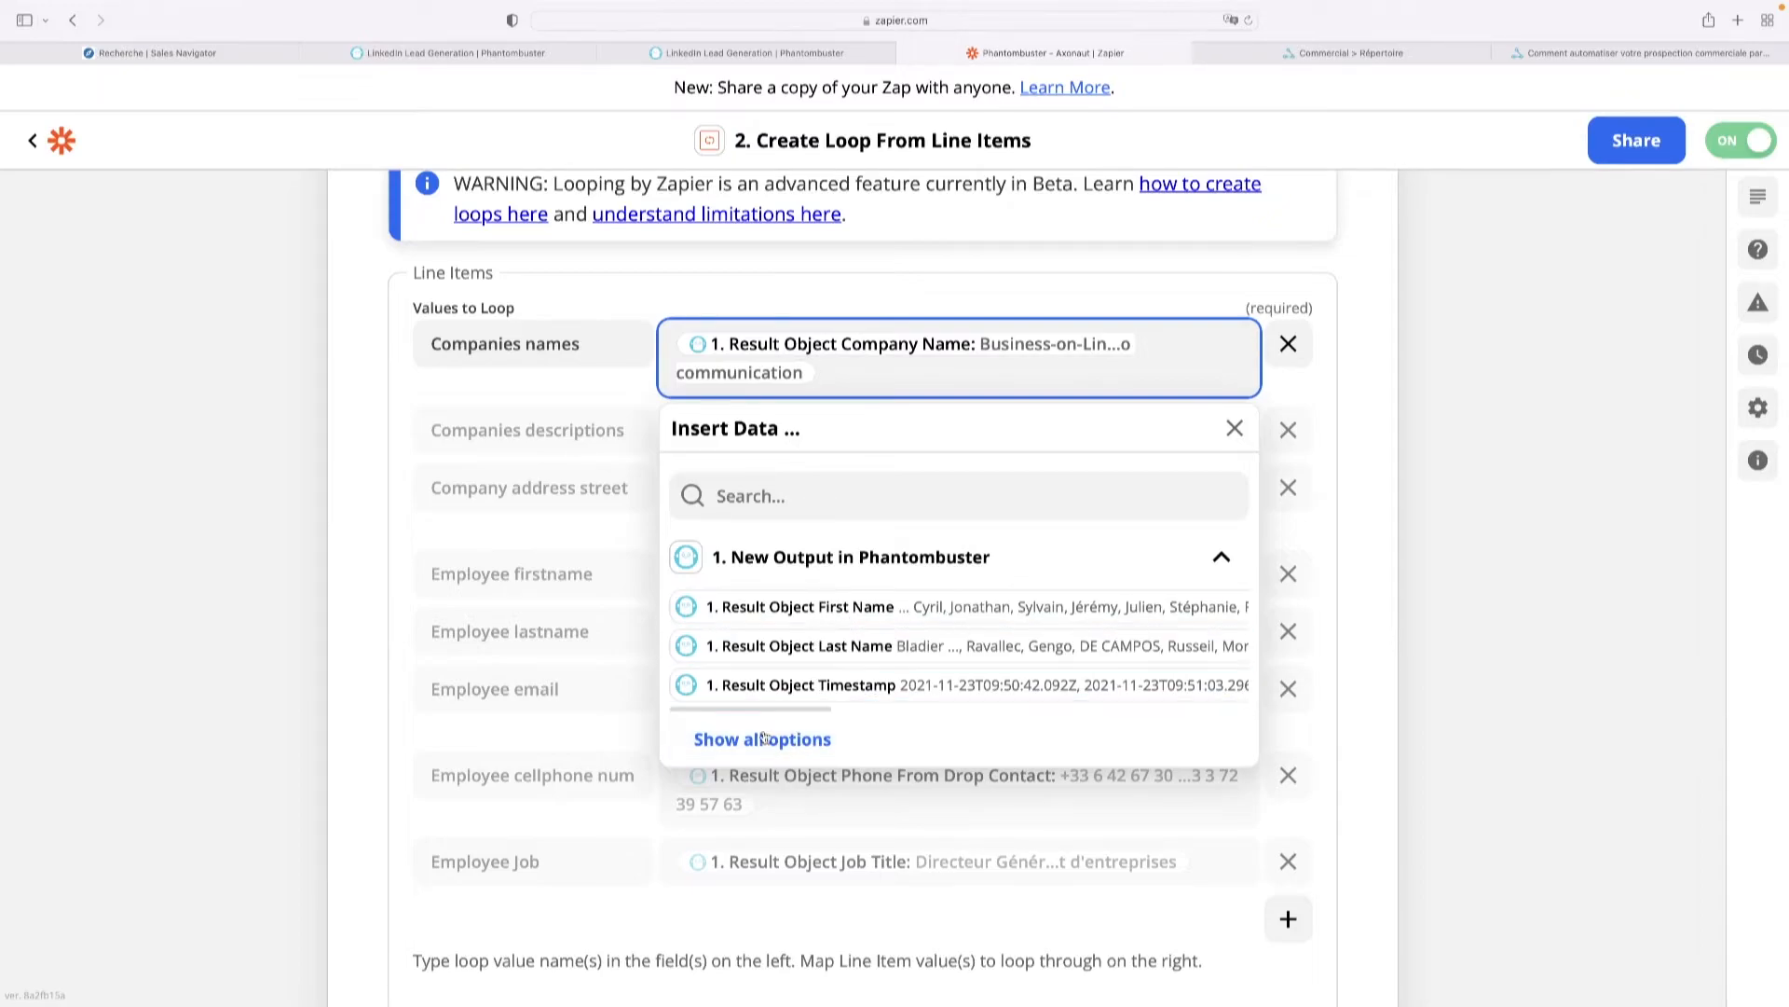
pyautogui.click(760, 741)
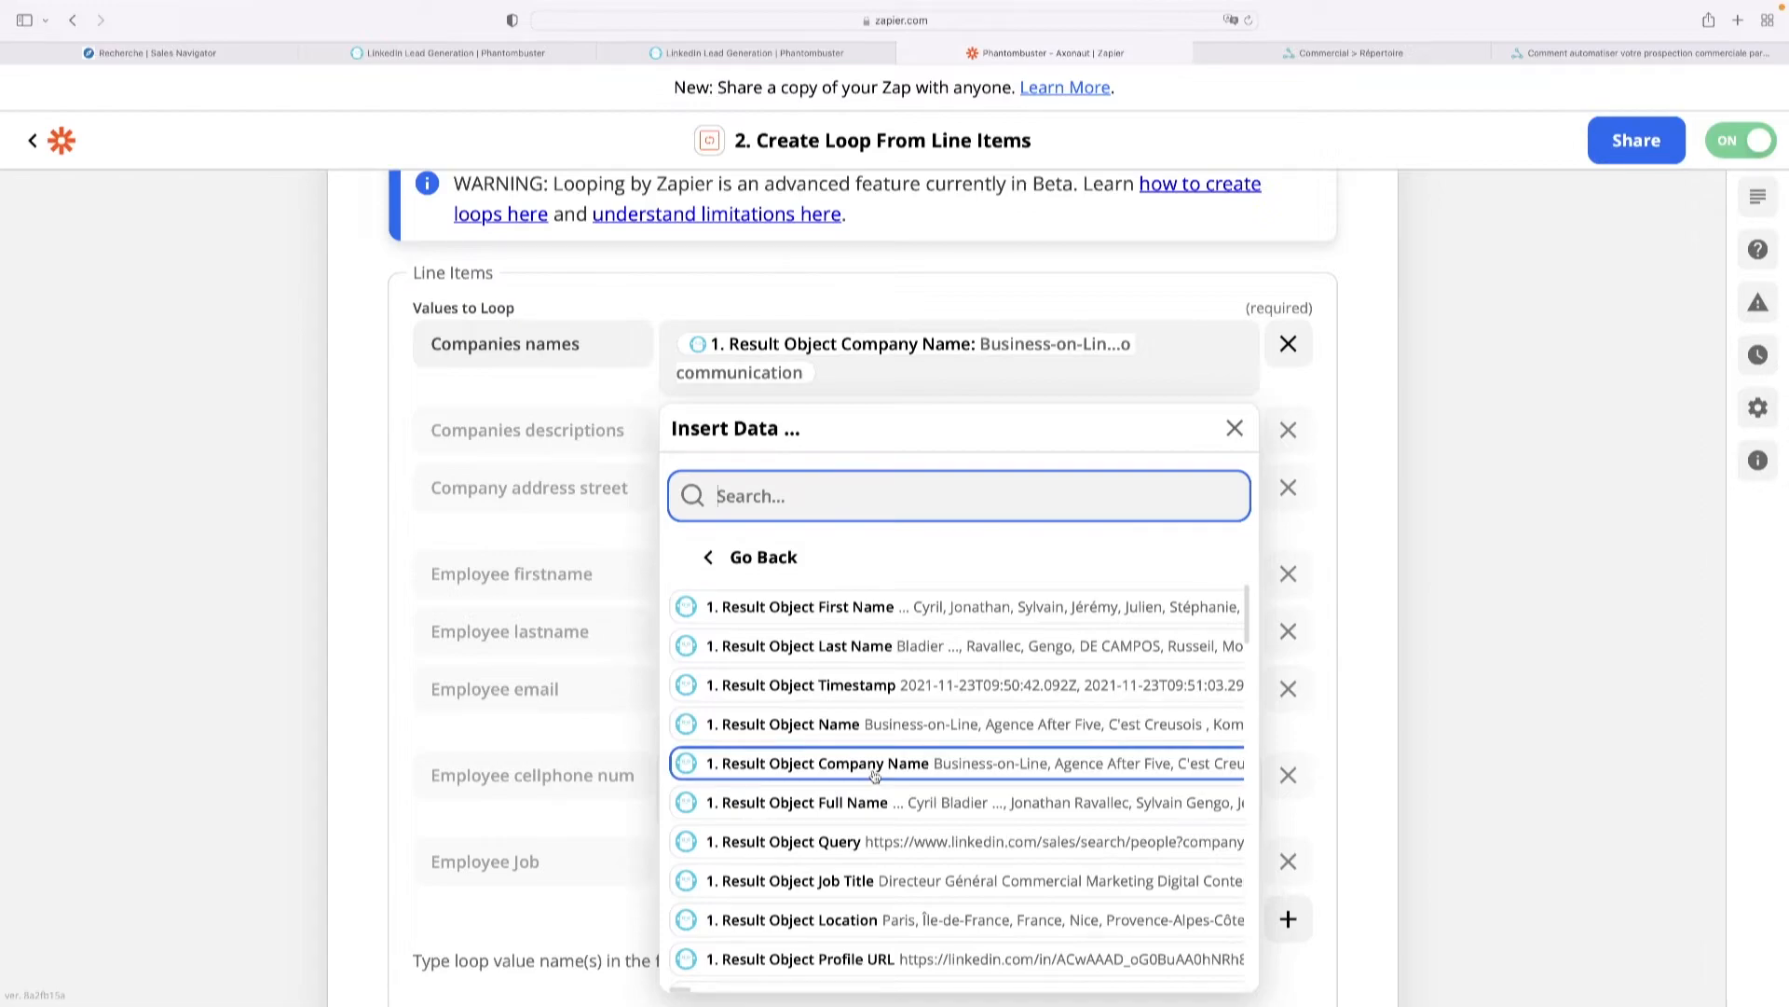
pyautogui.click(327, 701)
pyautogui.scroll(-5, 829, 678)
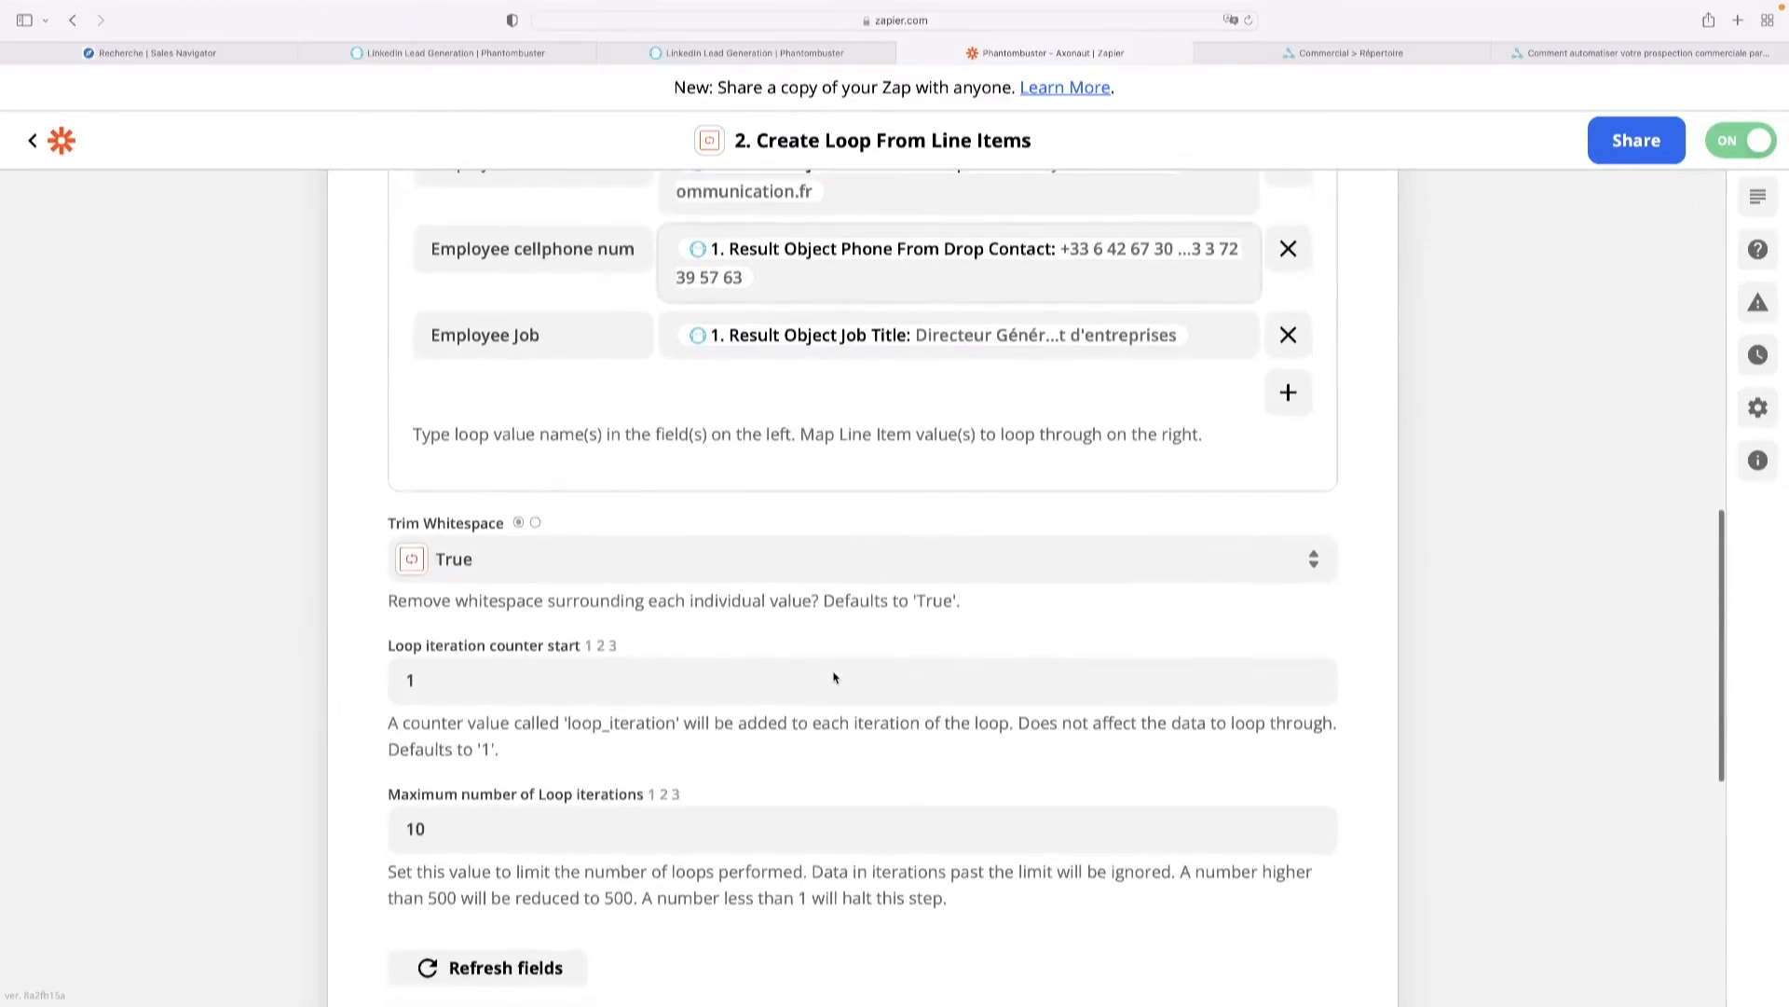
pyautogui.scroll(-3, 834, 678)
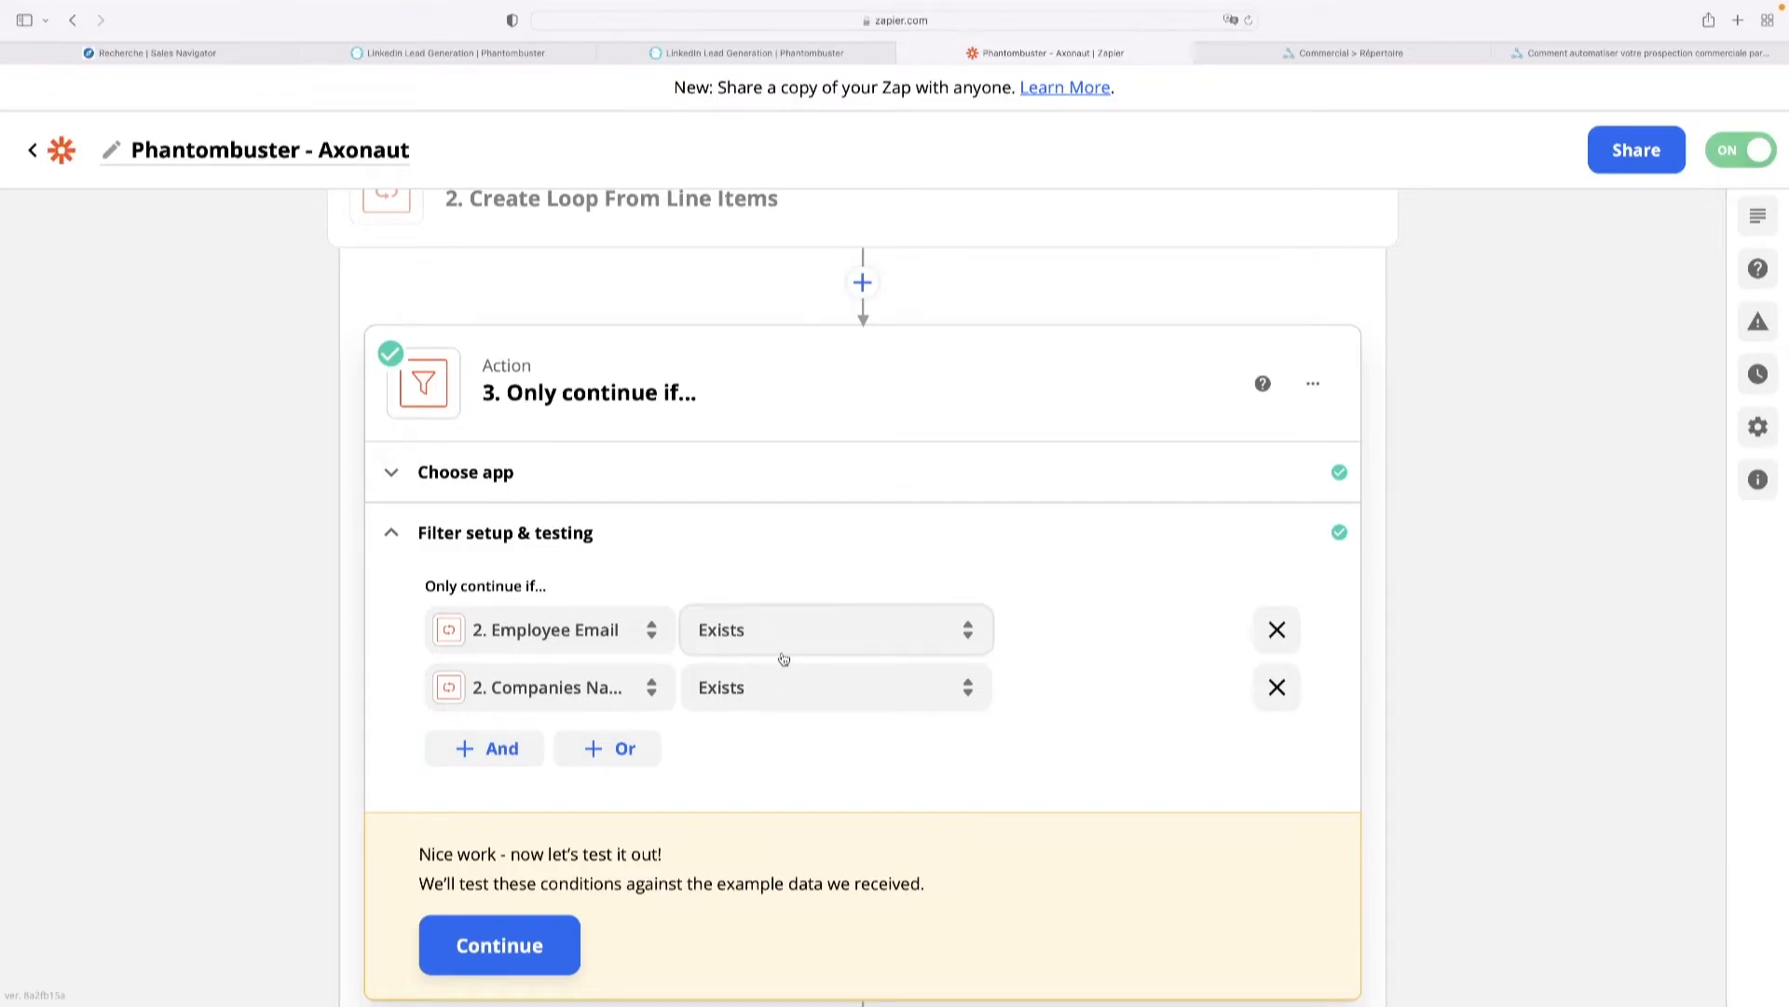
# Examine the event and field mappings of the Create Company and Employee in Axonaut action.
pyautogui.scroll(-5, 783, 659)
pyautogui.click(687, 863)
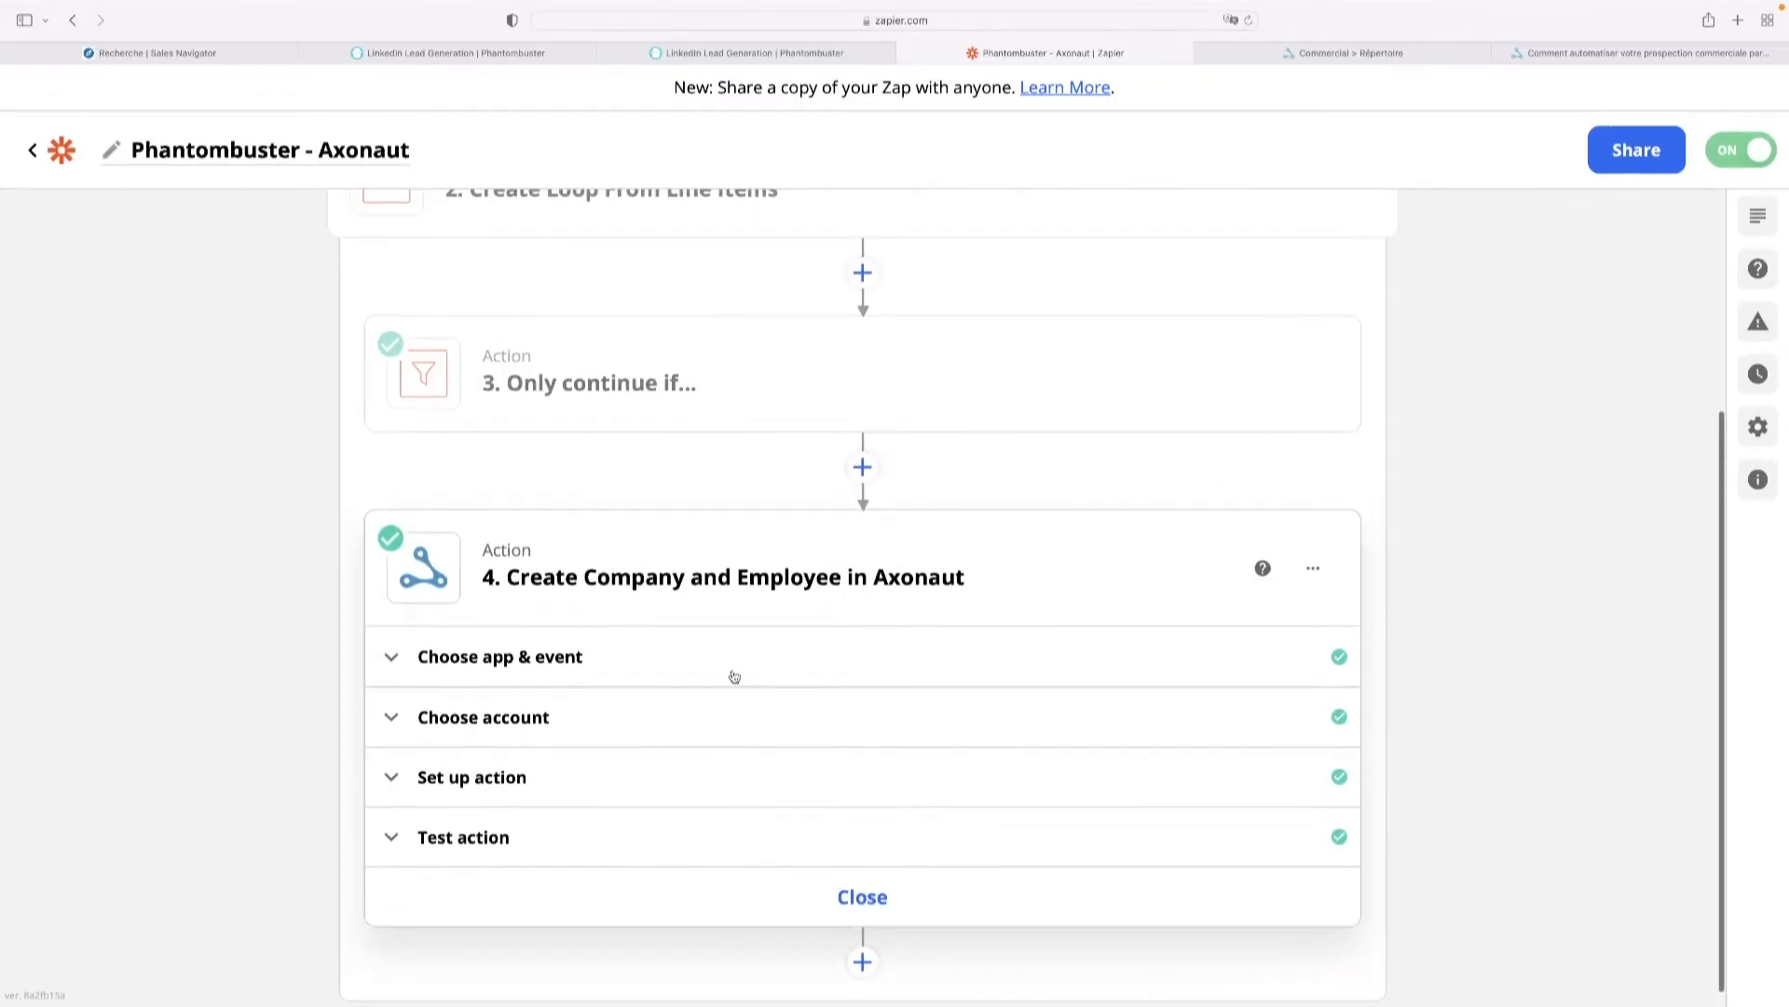
pyautogui.click(595, 667)
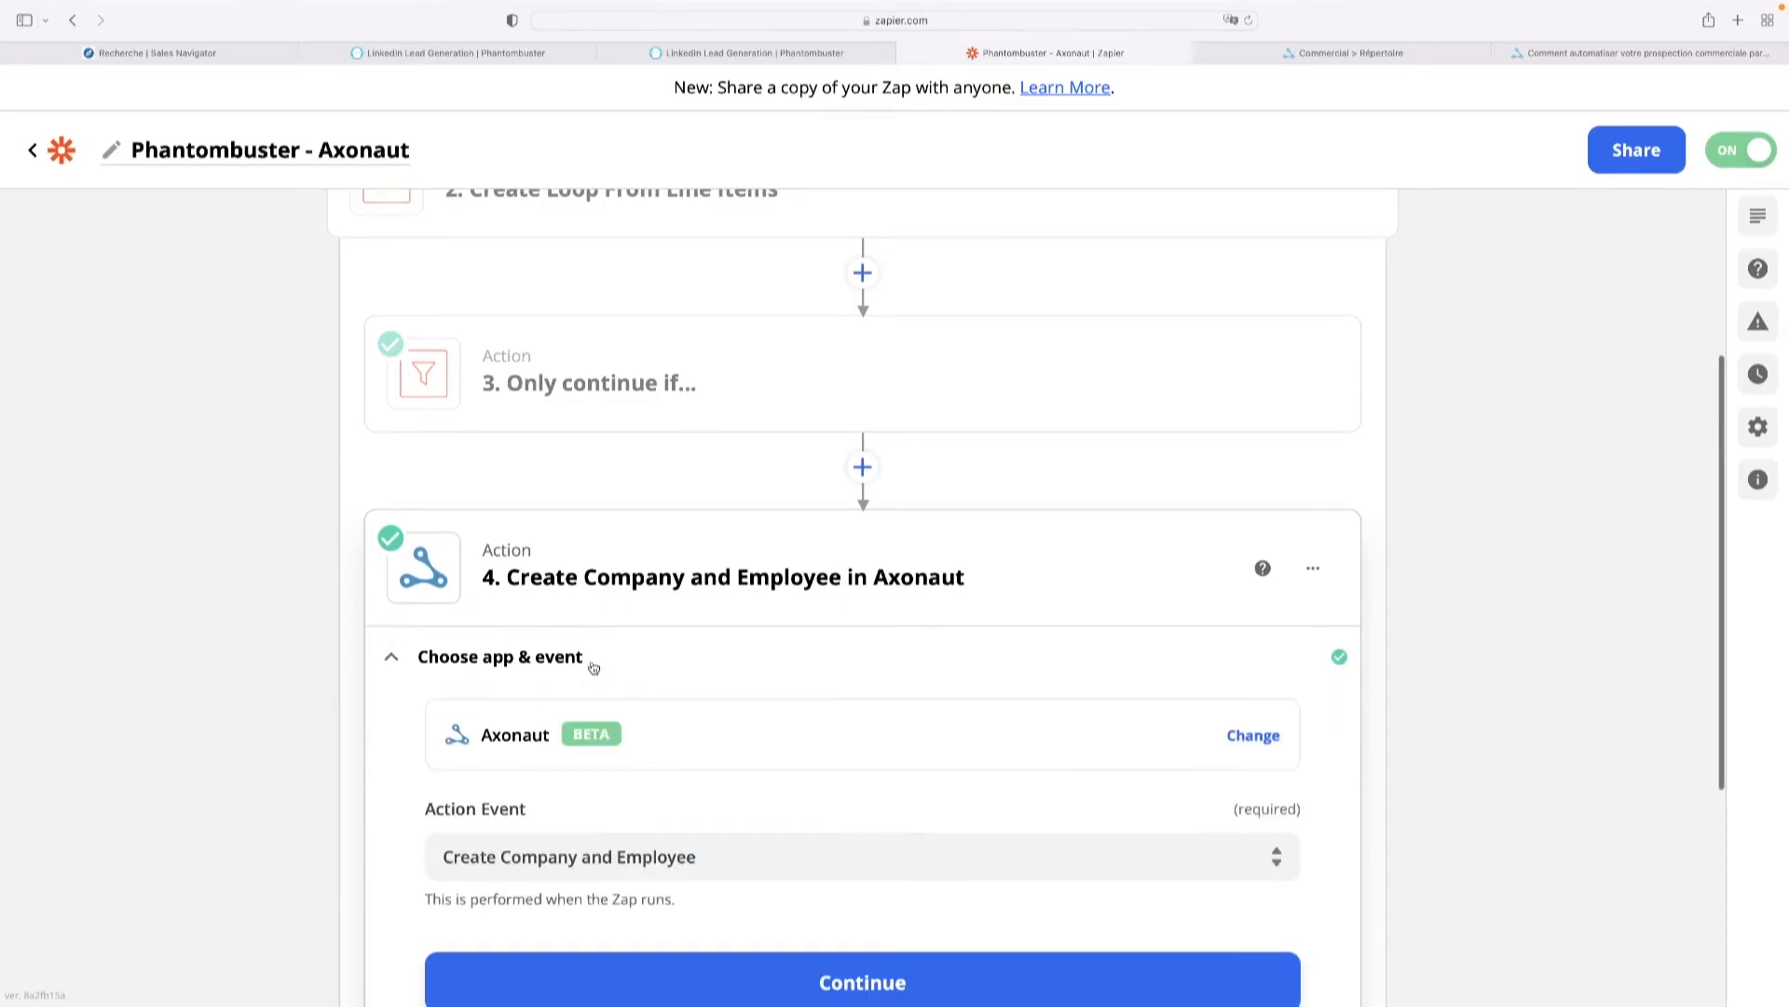
pyautogui.scroll(-3, 653, 898)
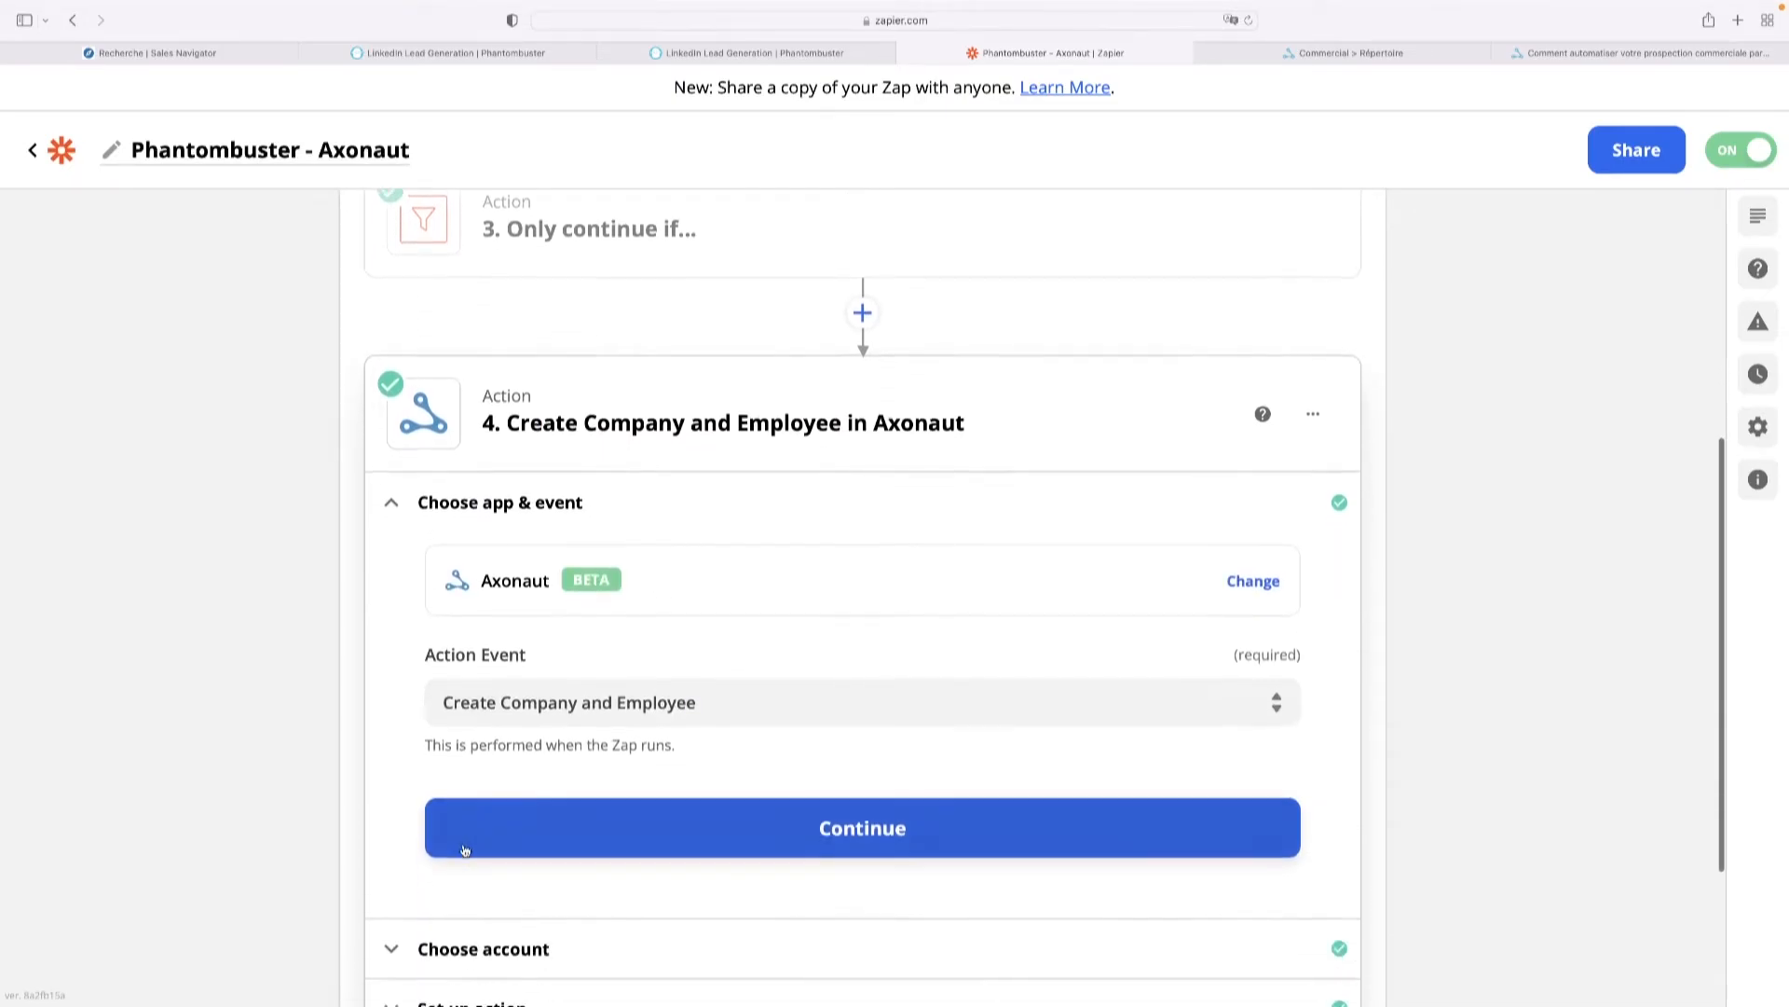
pyautogui.scroll(-3, 666, 648)
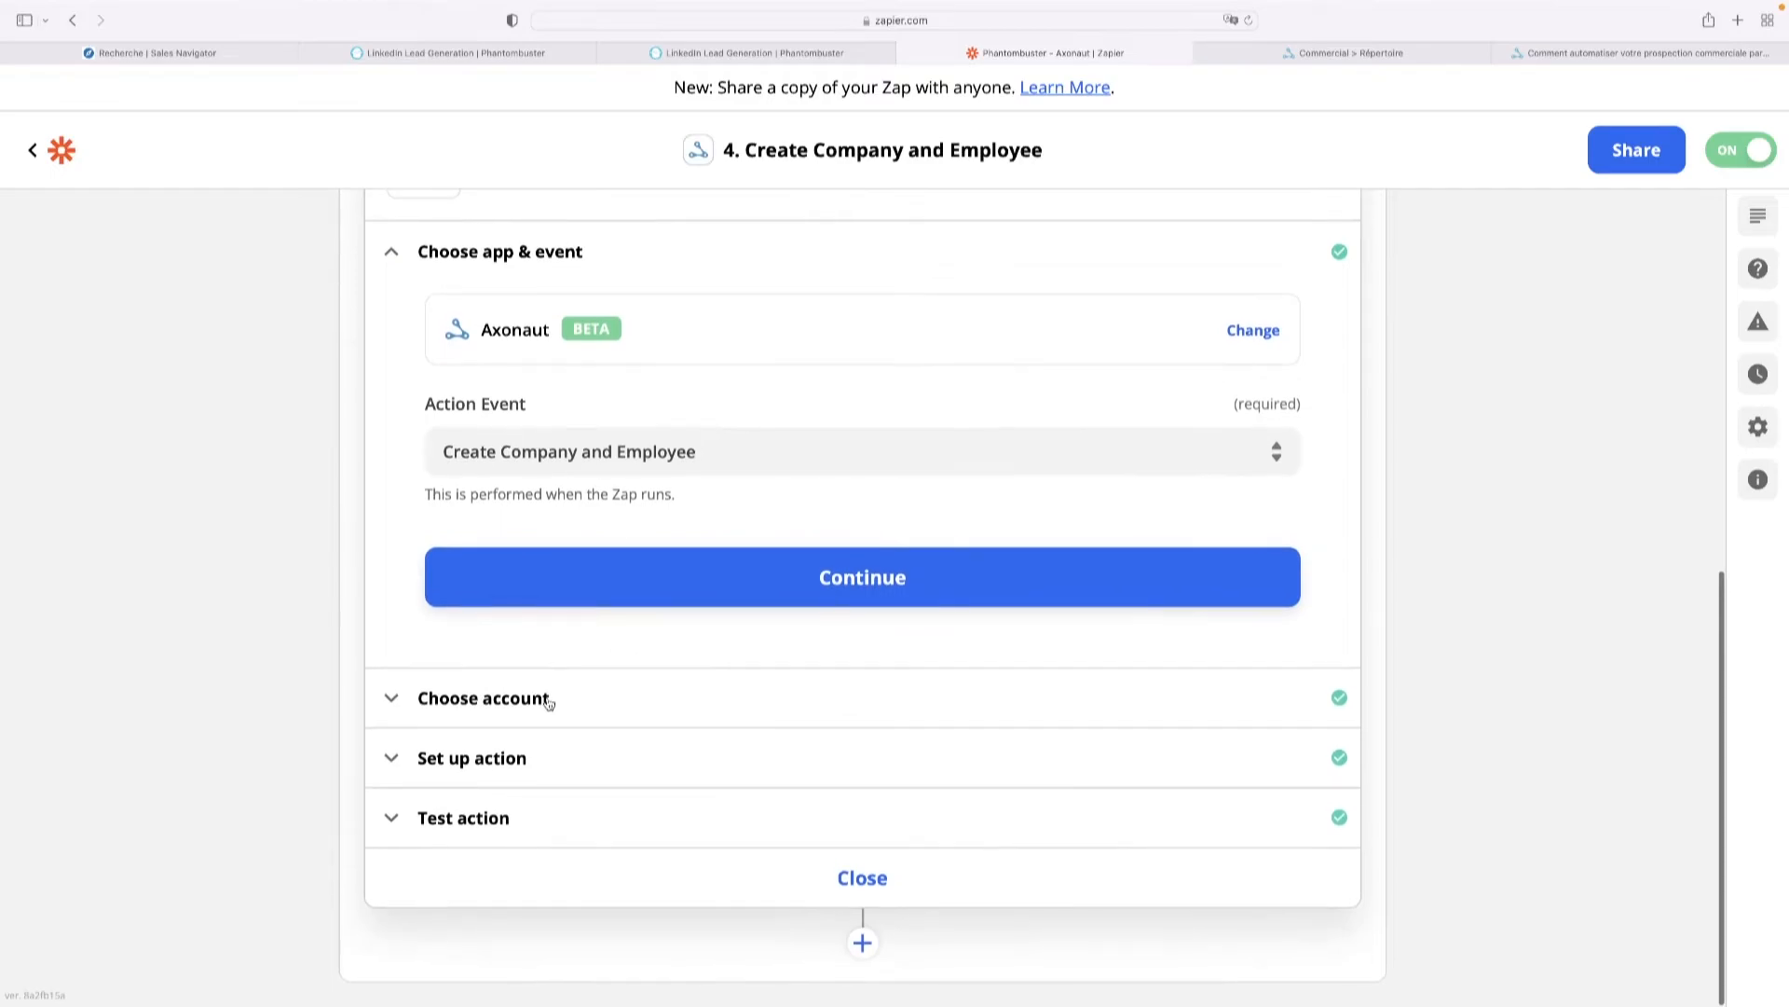
pyautogui.click(547, 699)
pyautogui.click(519, 758)
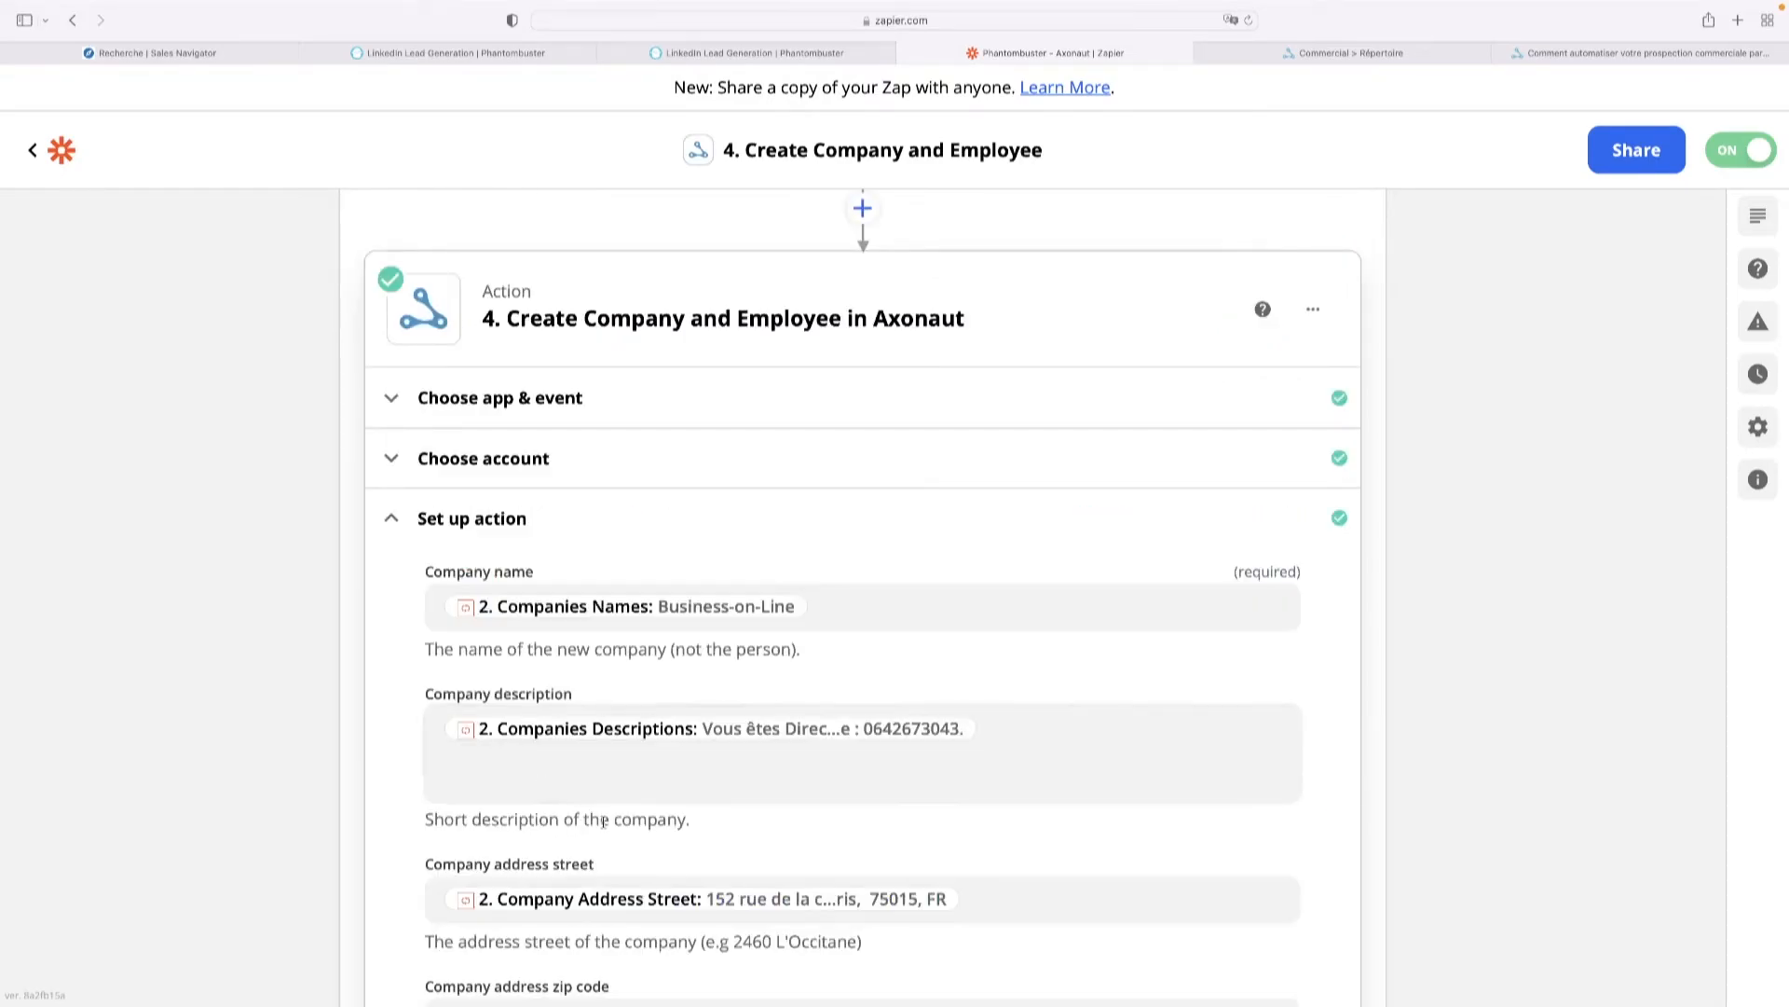
pyautogui.scroll(-3, 987, 637)
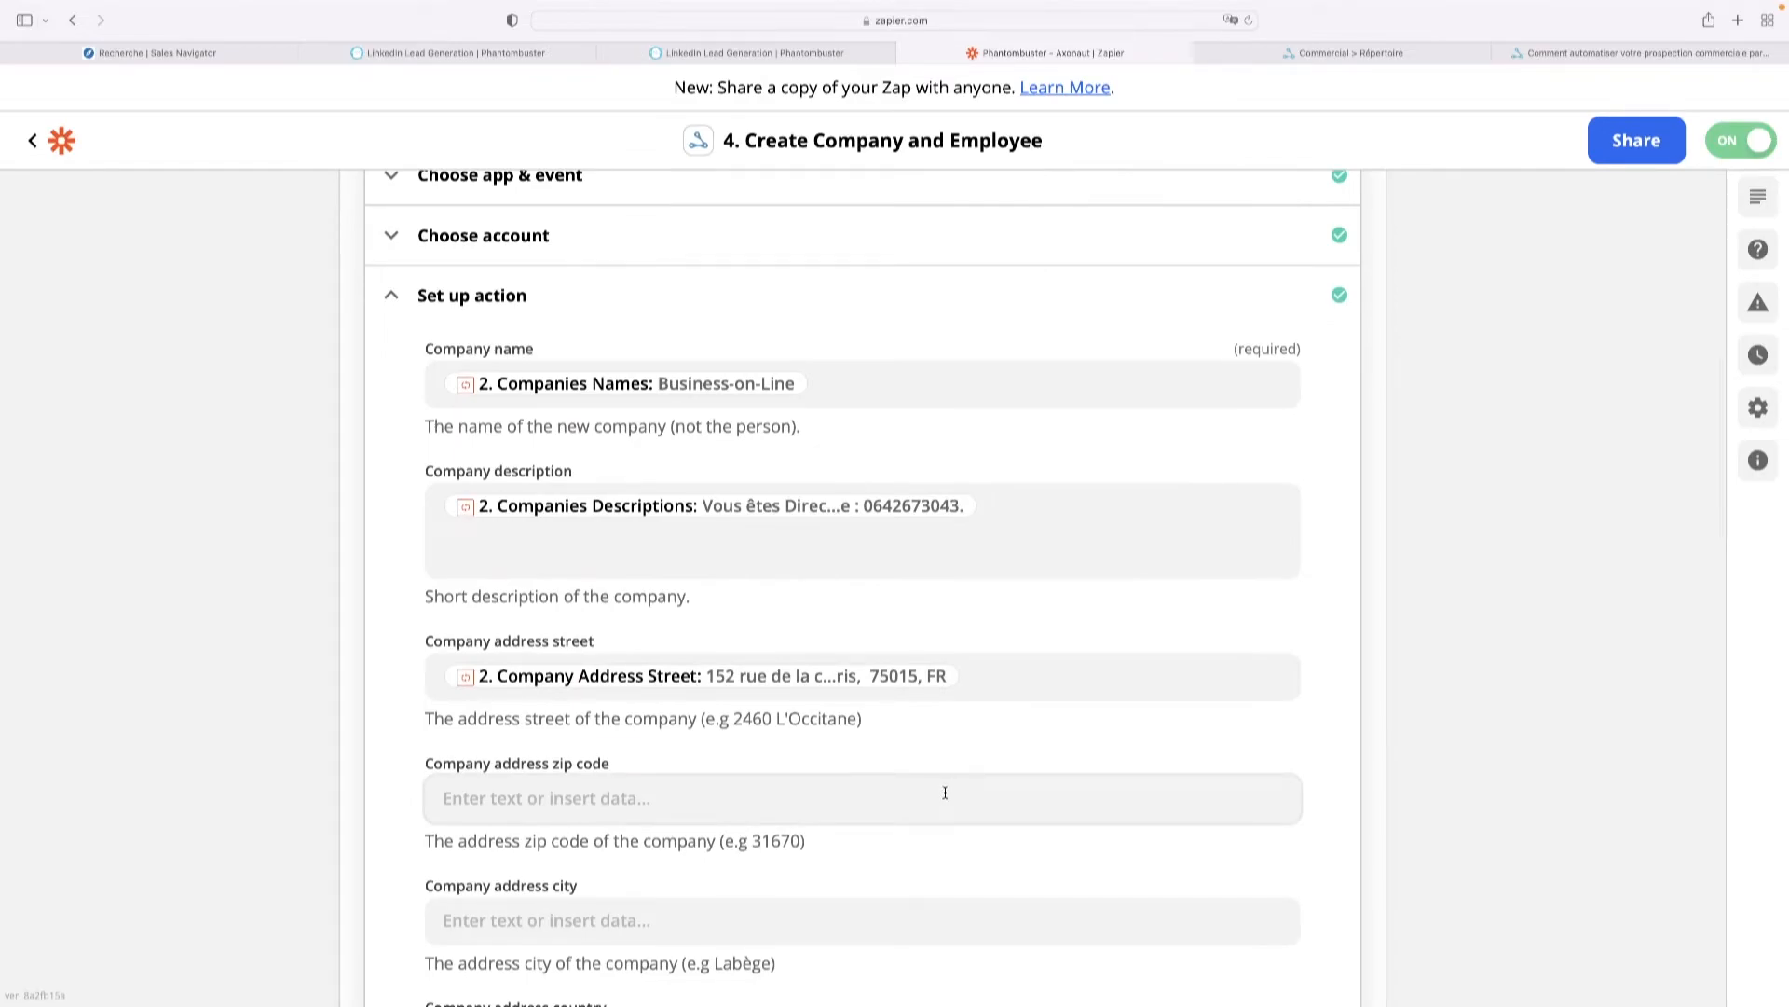
pyautogui.scroll(2, 907, 482)
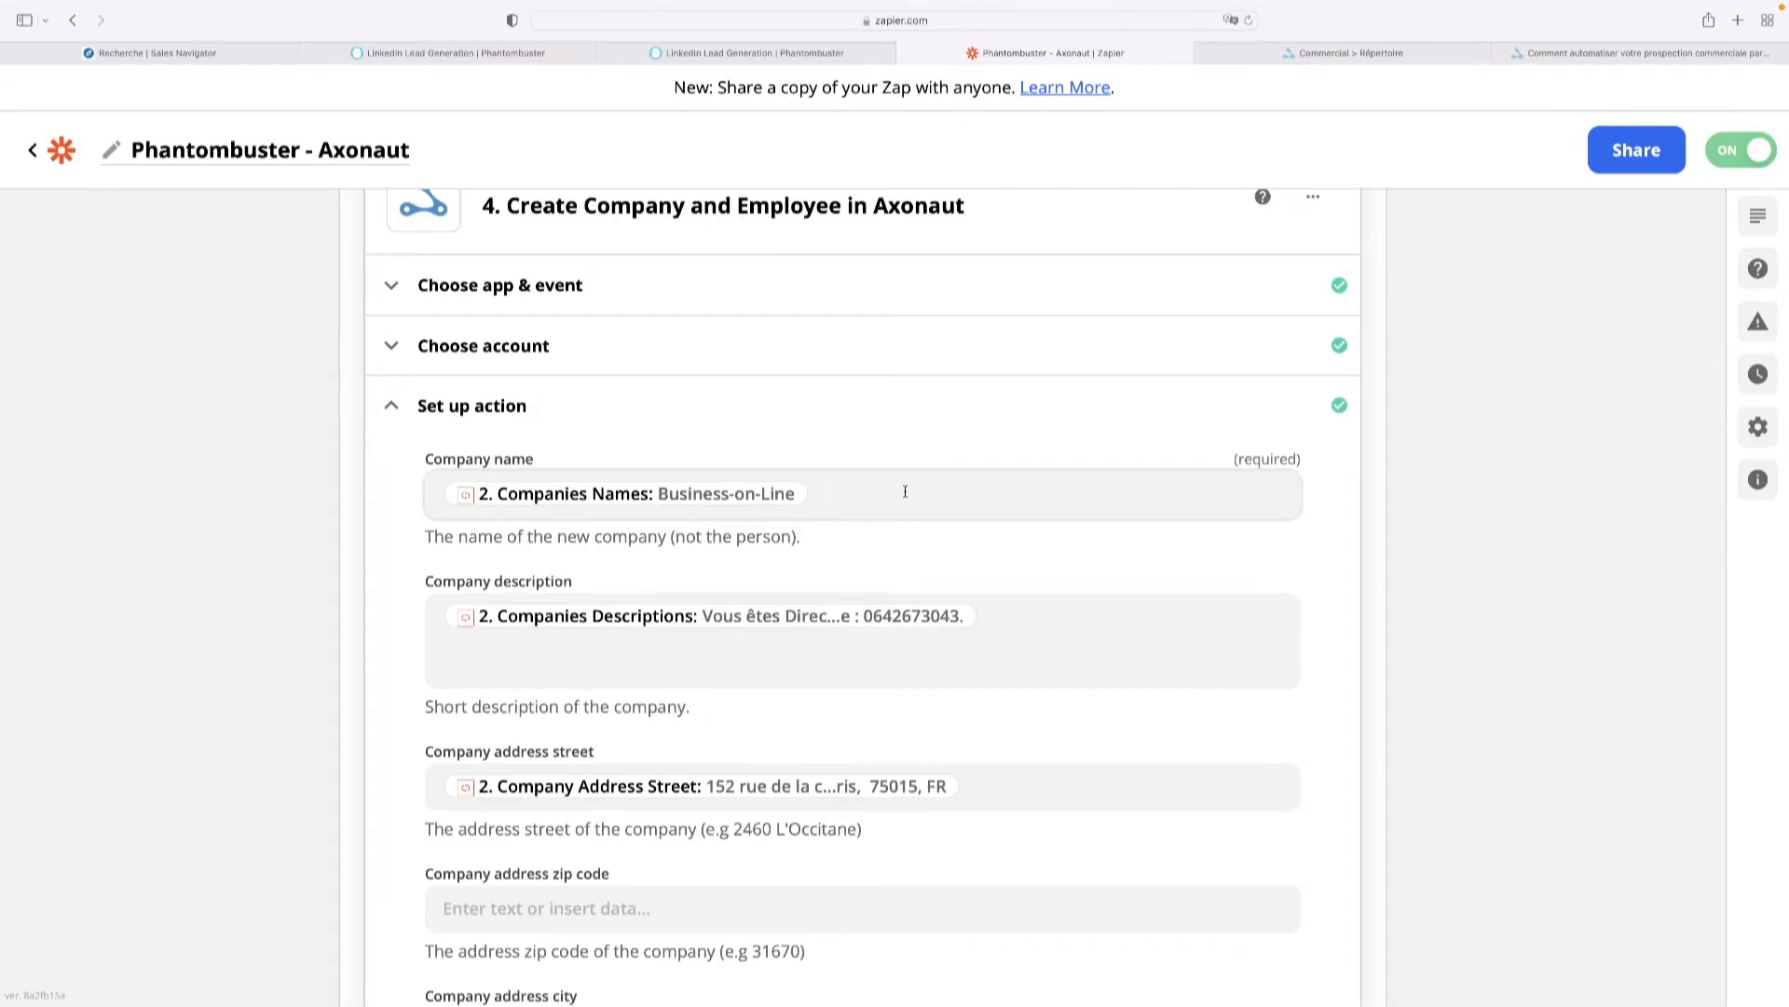
# Browse the loop data available for the Axonaut action's Company name field and close the list.
pyautogui.click(905, 491)
pyautogui.click(596, 739)
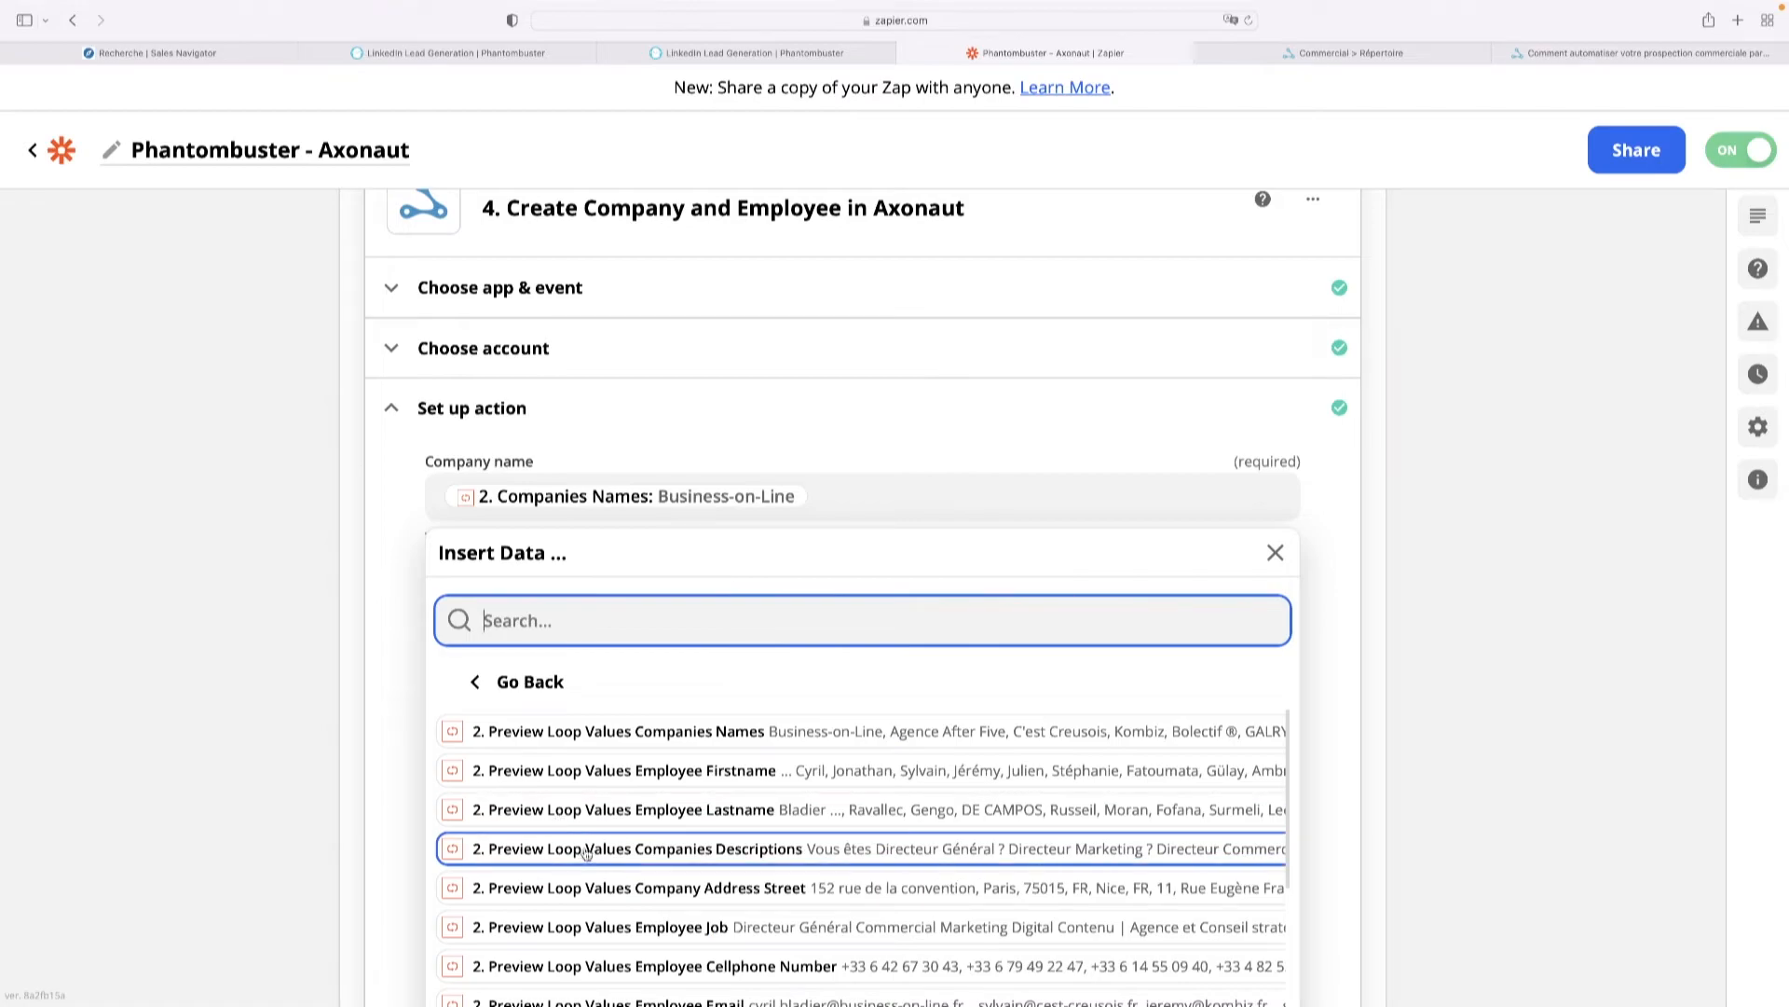
pyautogui.scroll(-3, 503, 839)
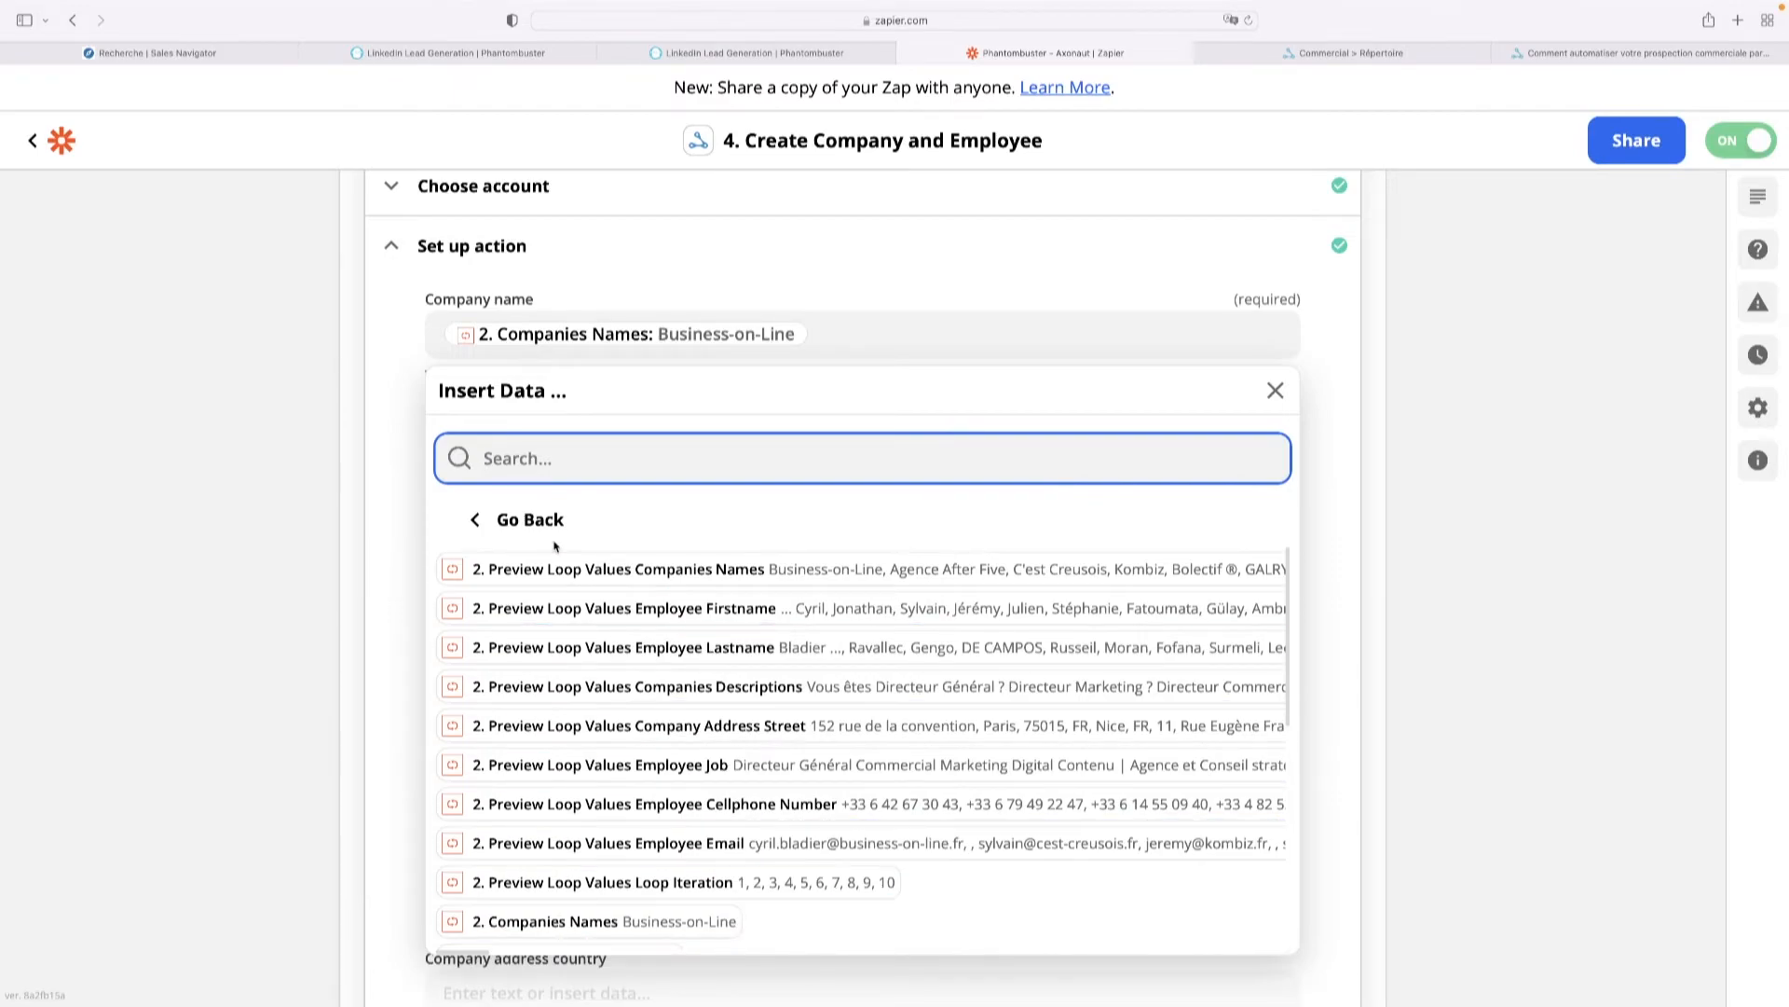
pyautogui.click(1498, 639)
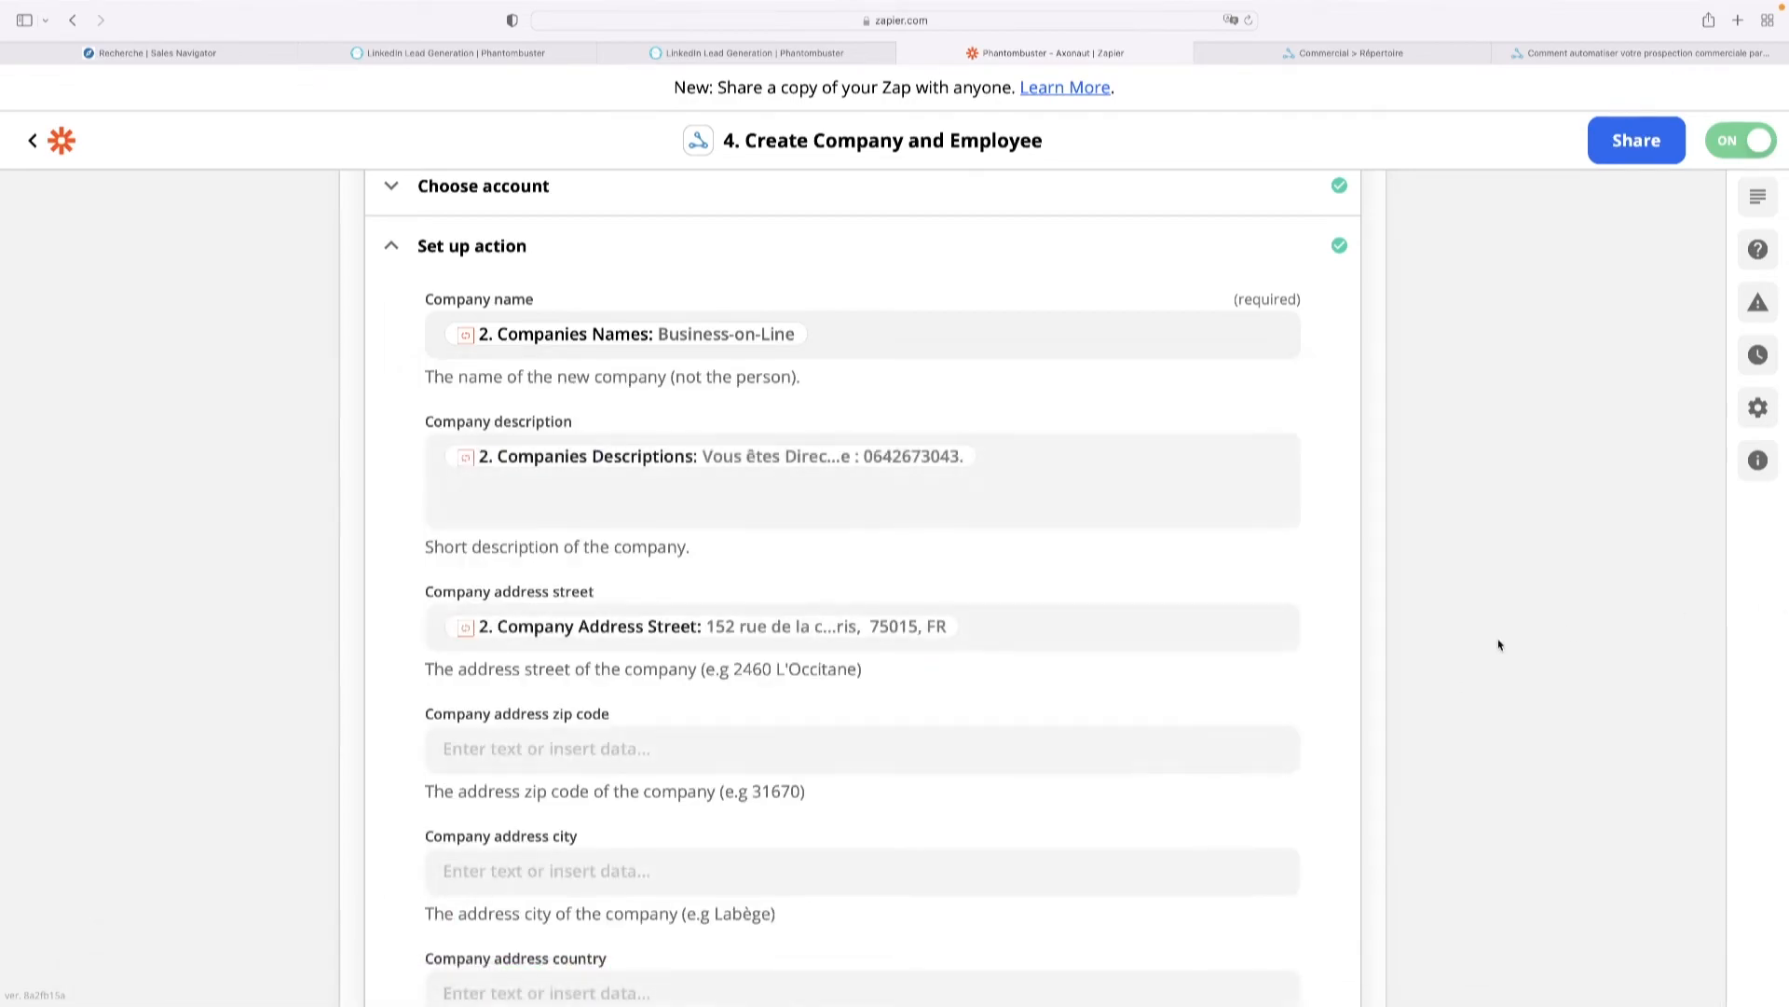
# Examine the remaining company and employee field mappings of the Axonaut action, down to Employee Custom Fields.
pyautogui.scroll(-2, 779, 579)
pyautogui.scroll(-6, 779, 579)
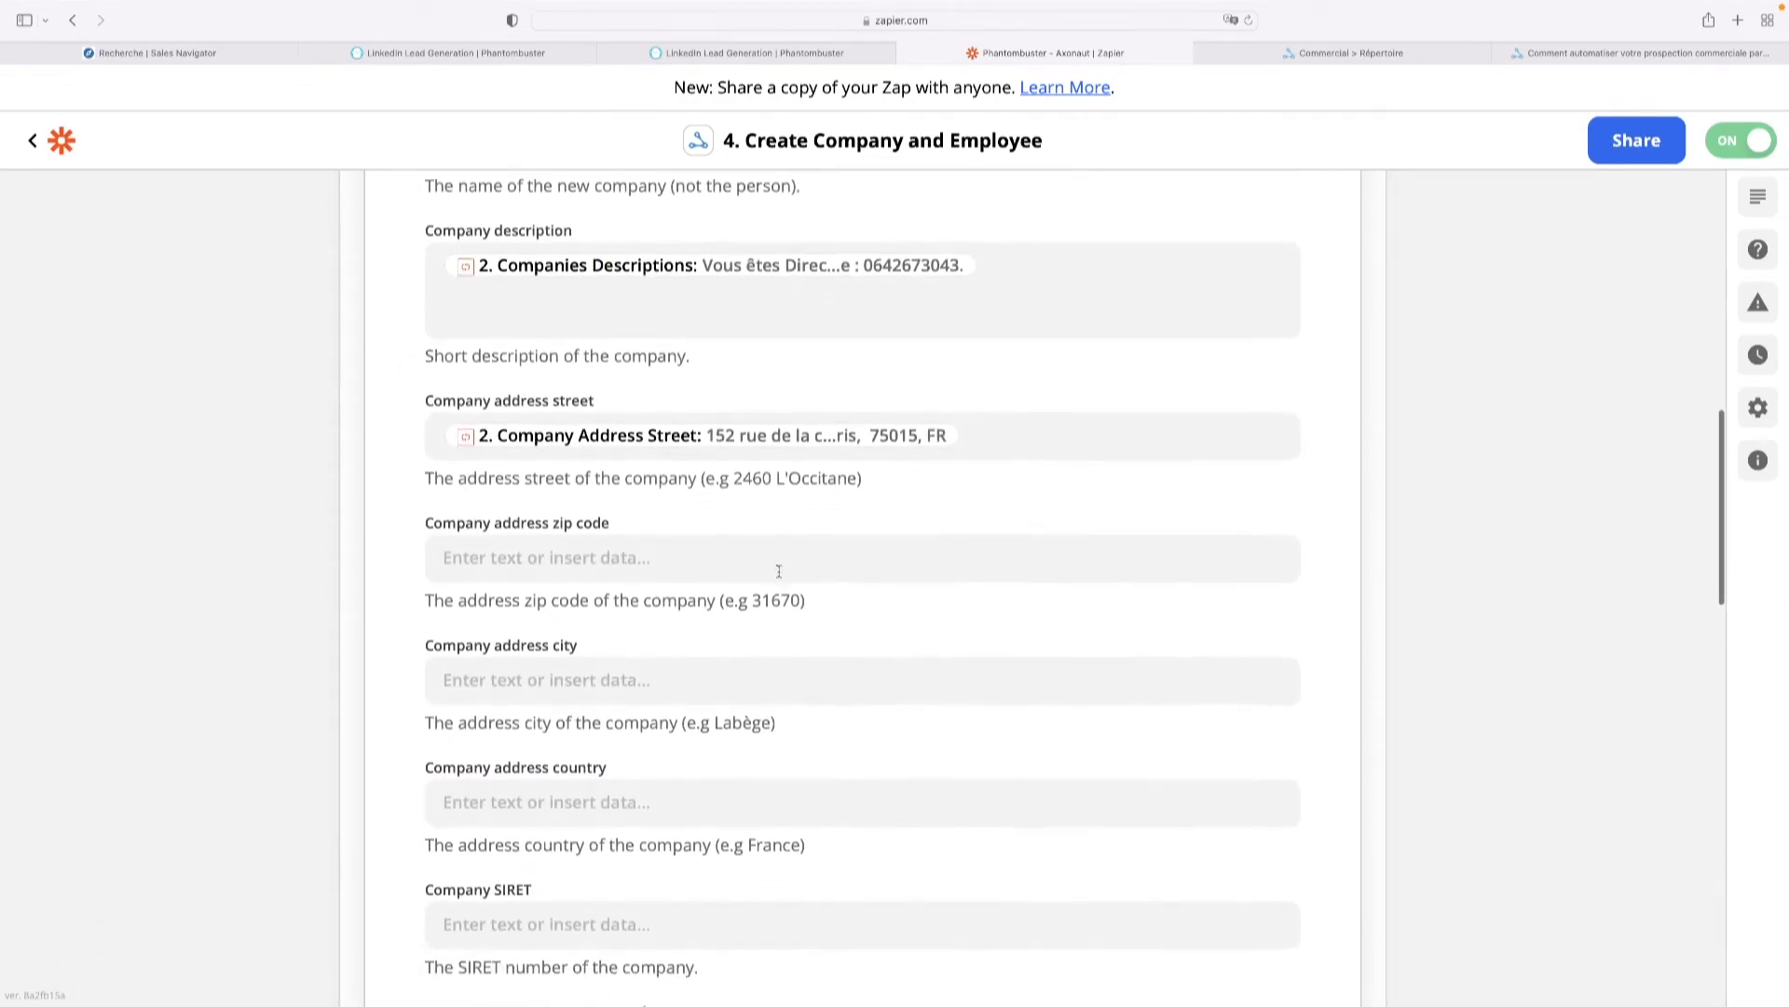
pyautogui.scroll(-10, 788, 570)
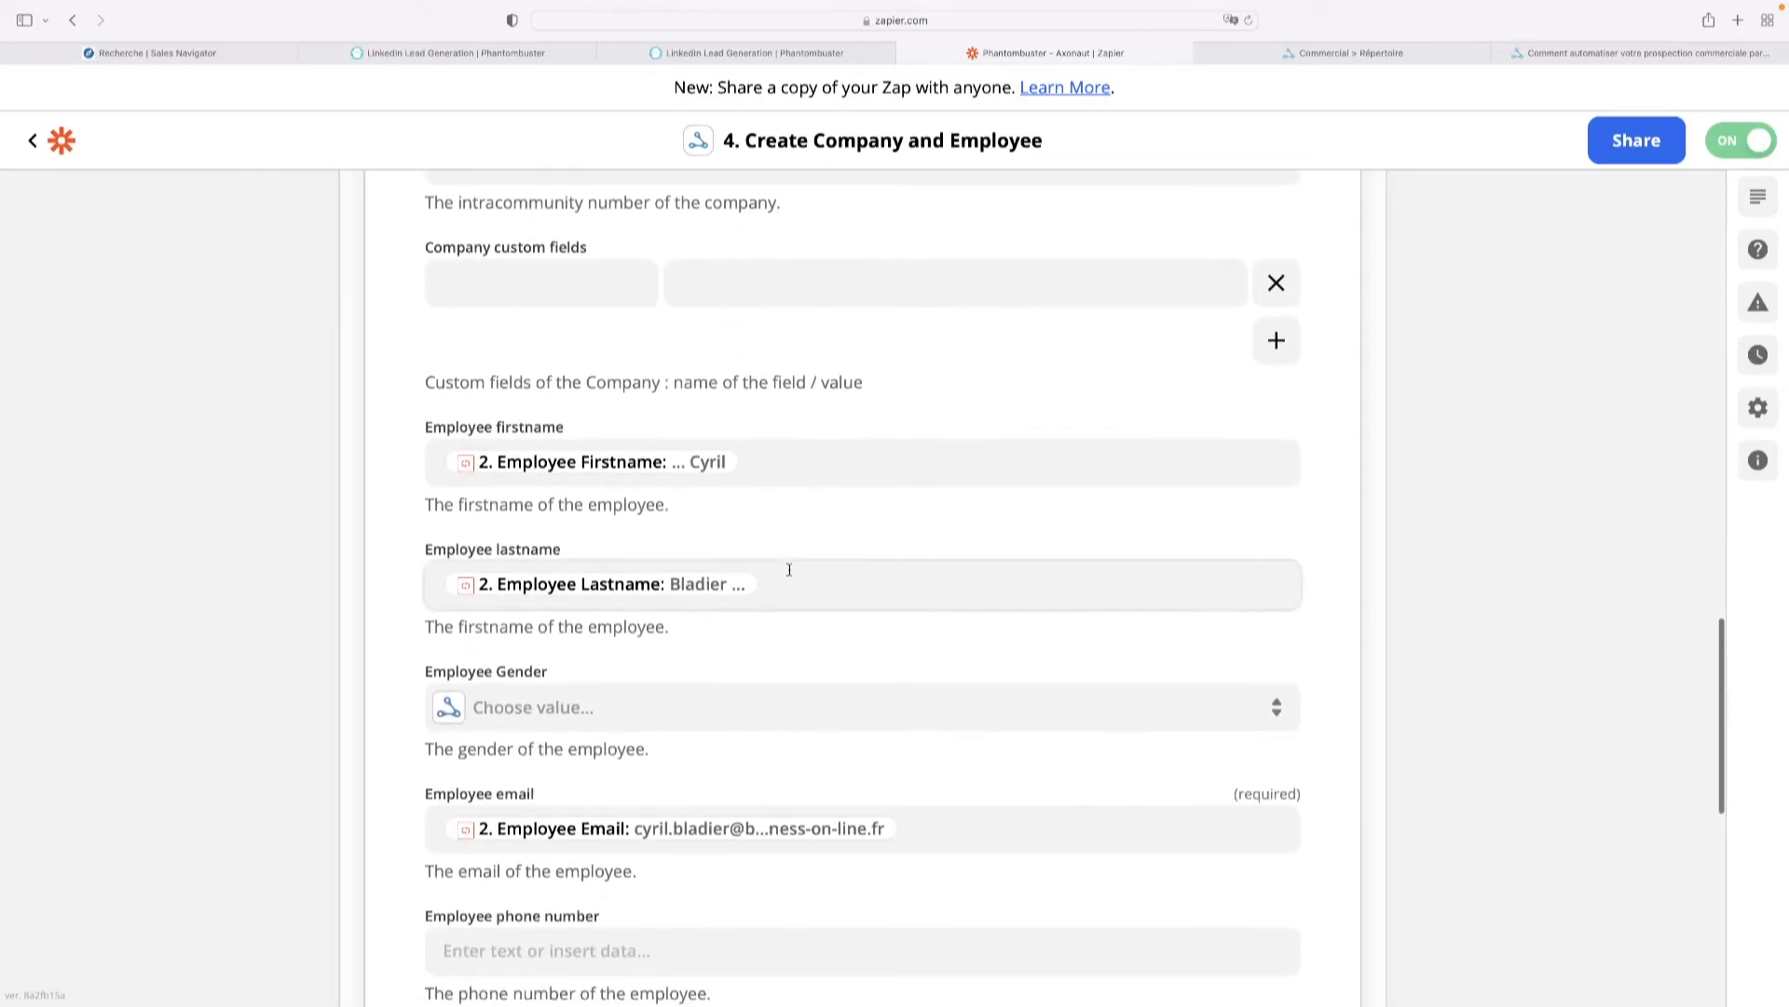
pyautogui.scroll(-6, 791, 576)
pyautogui.scroll(-2, 791, 576)
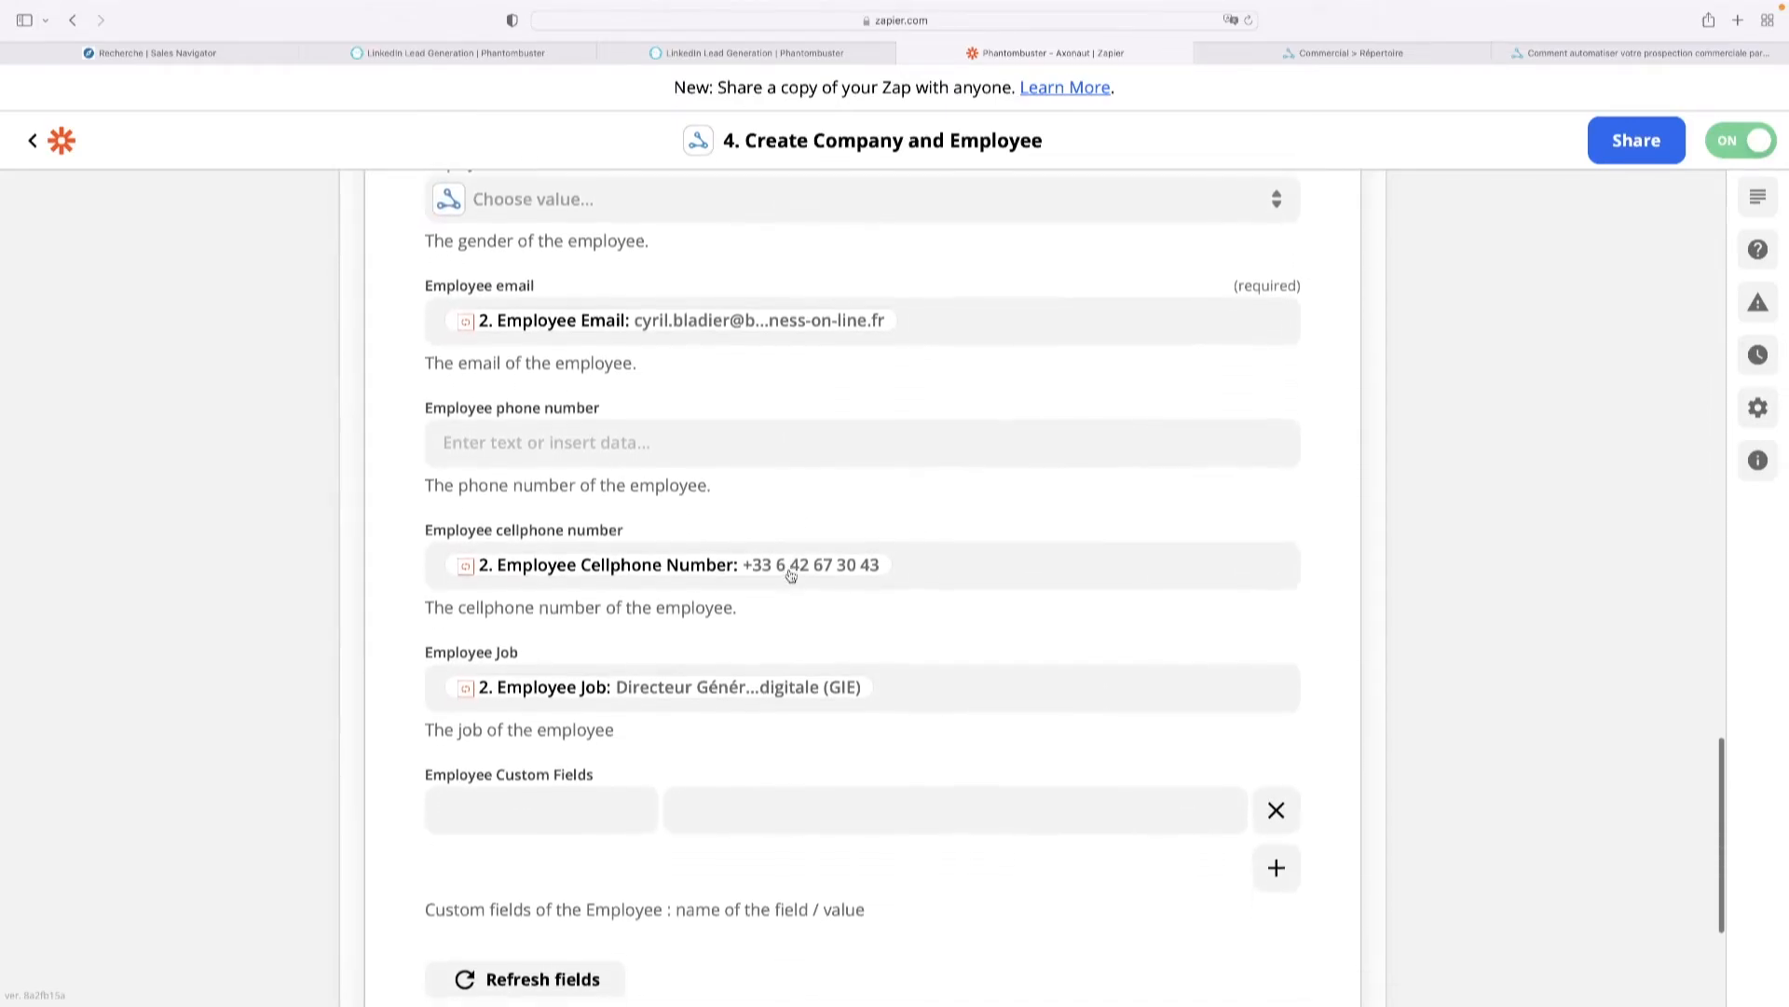
pyautogui.scroll(-2, 671, 662)
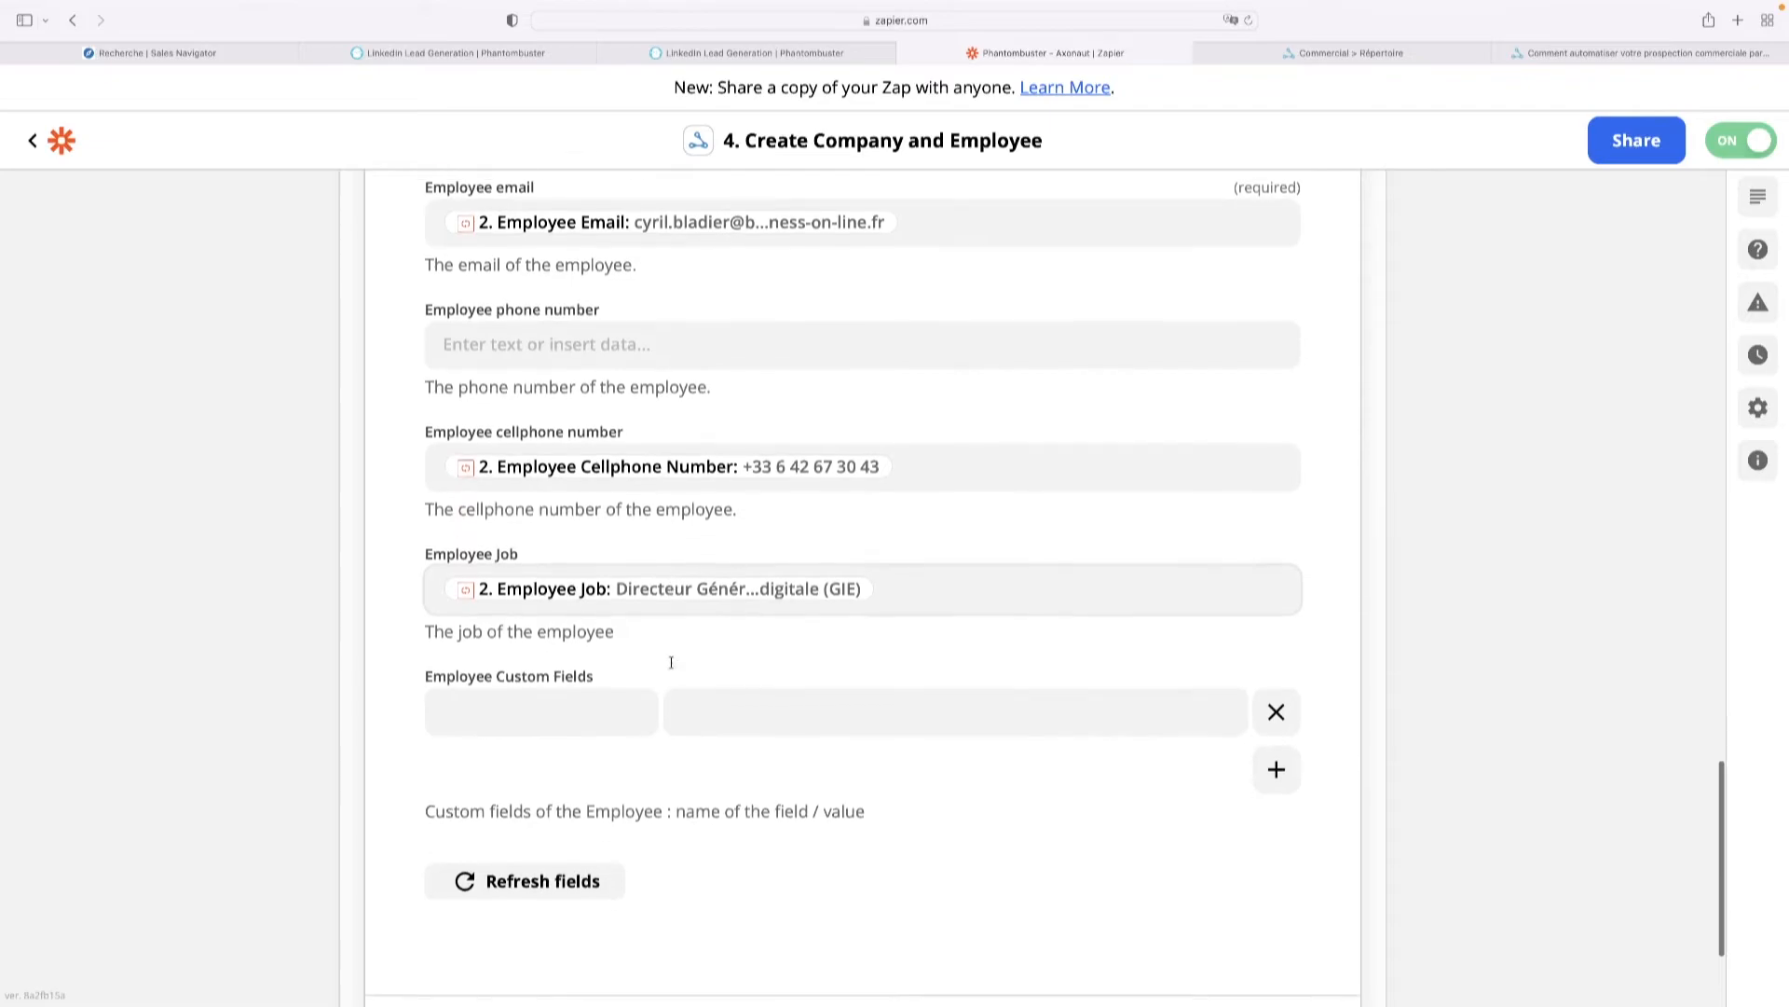
# Browse the New Output in Phantombuster data available as an Employee Custom Fields value, and close the list.
pyautogui.click(555, 685)
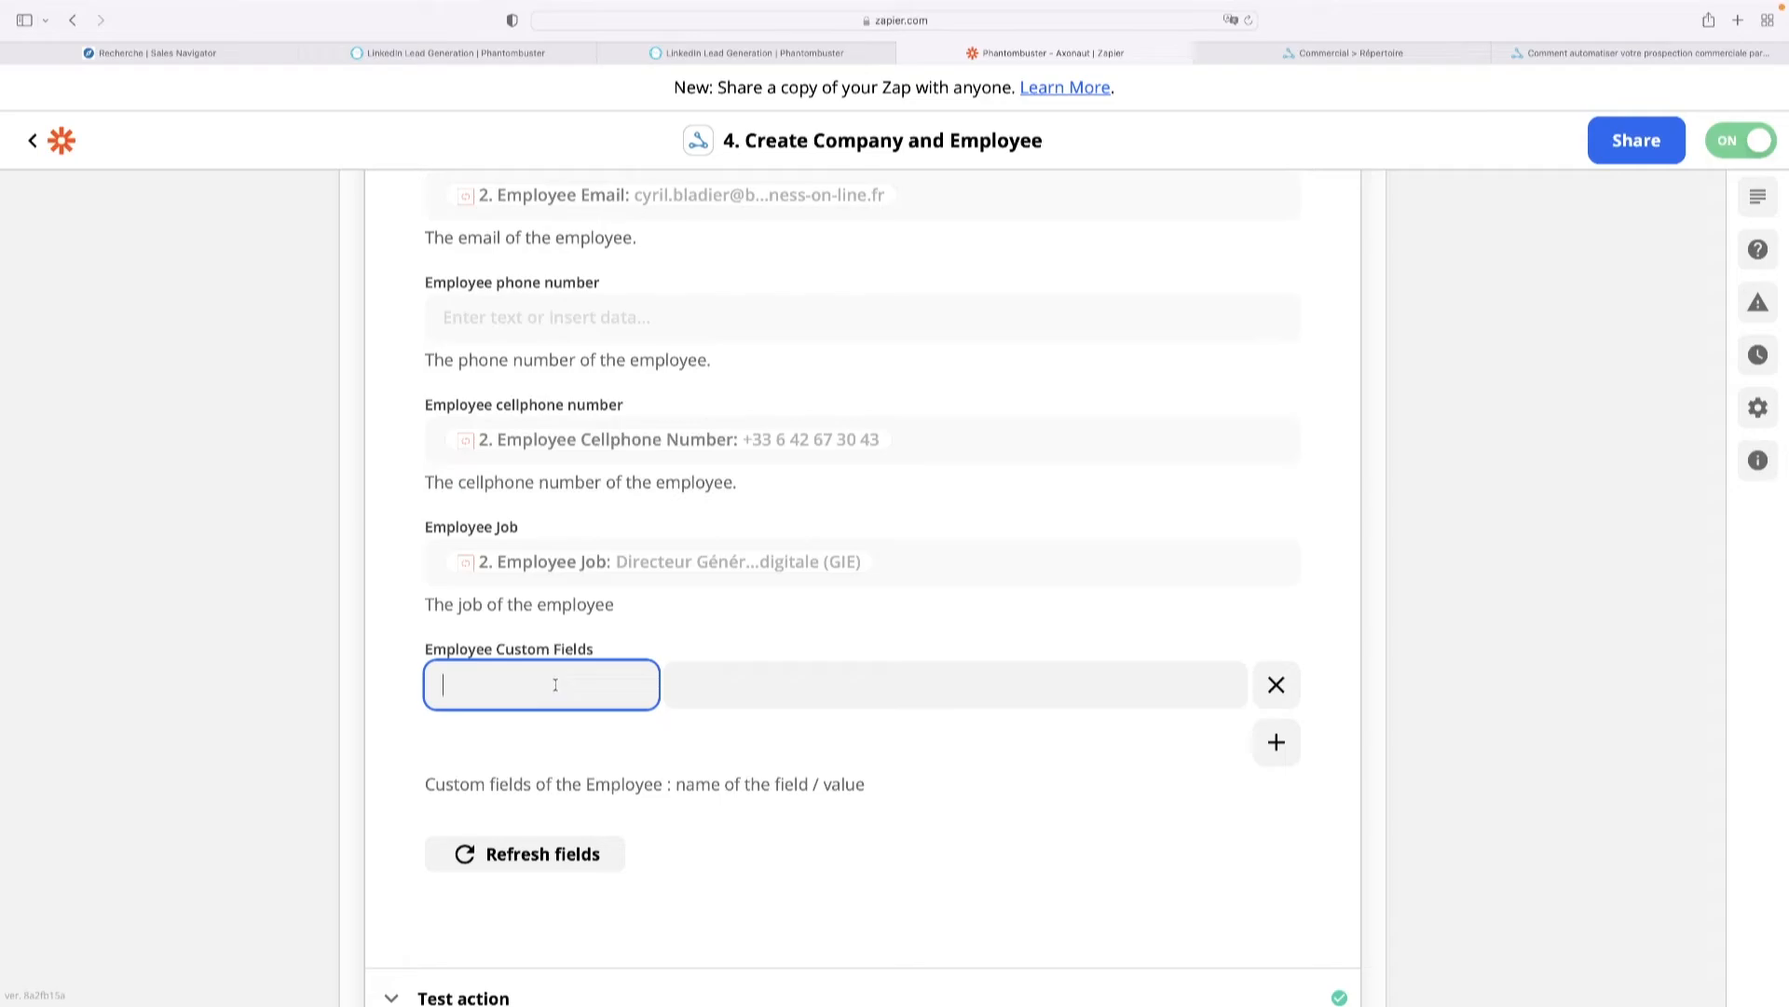
pyautogui.click(727, 686)
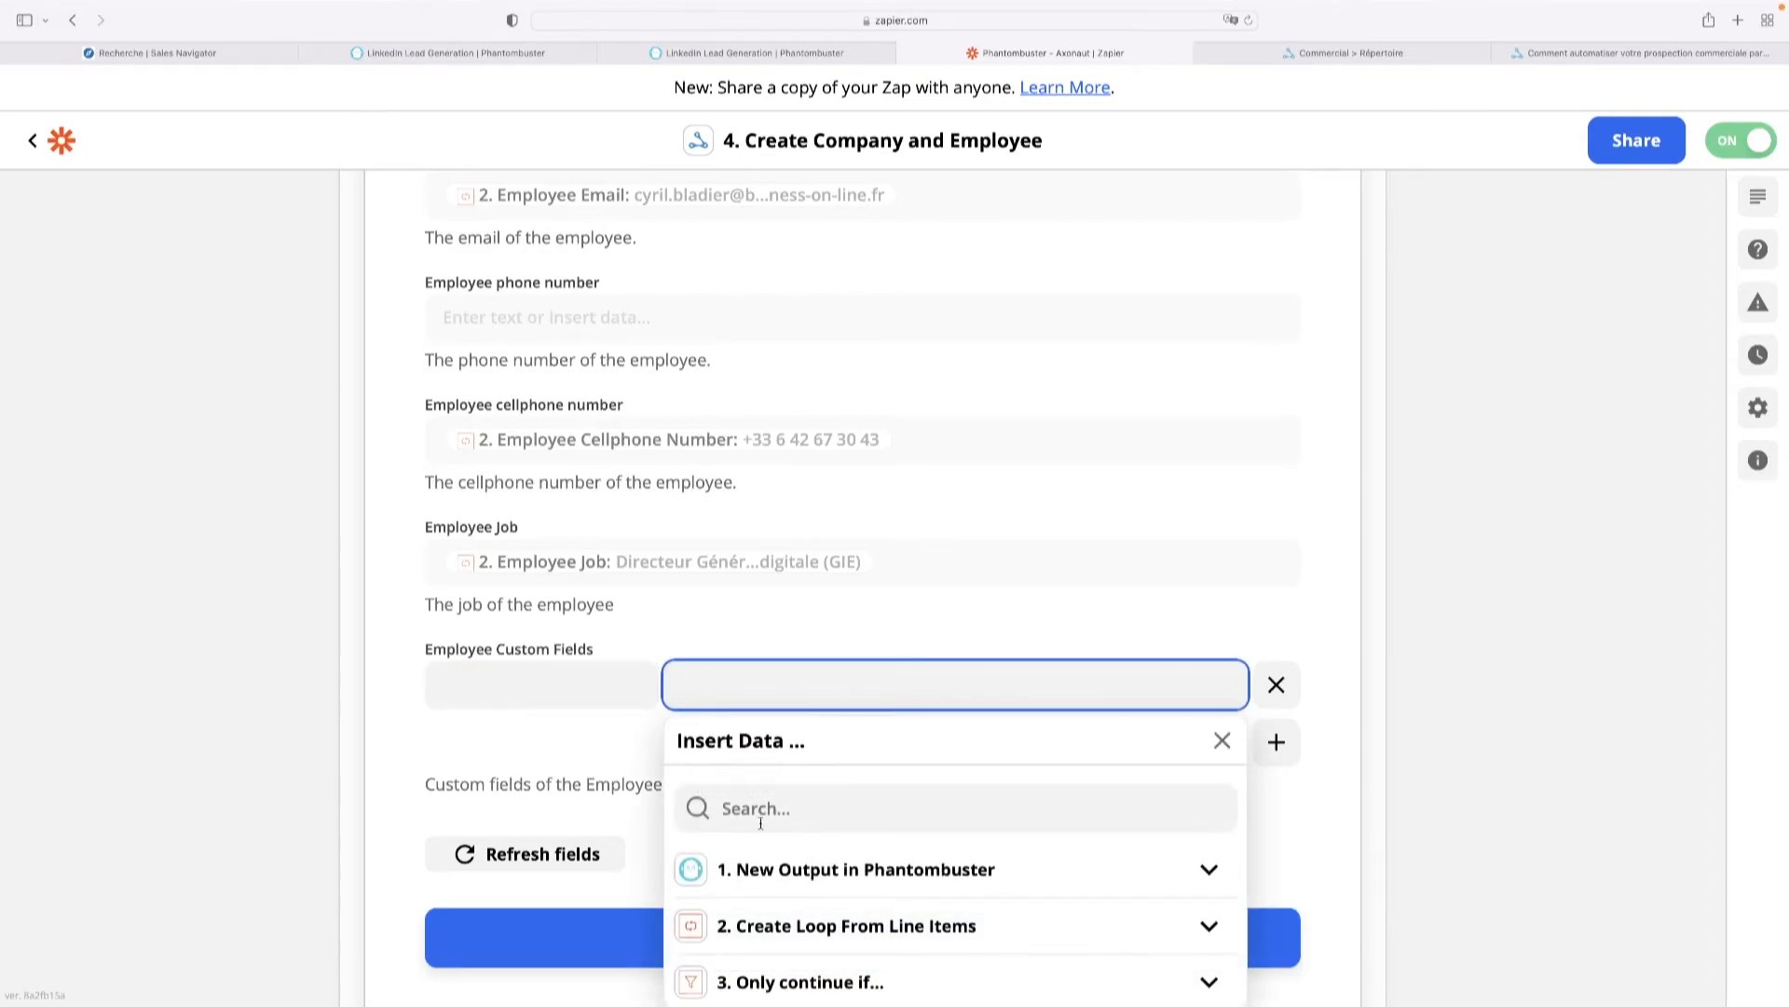
pyautogui.click(816, 881)
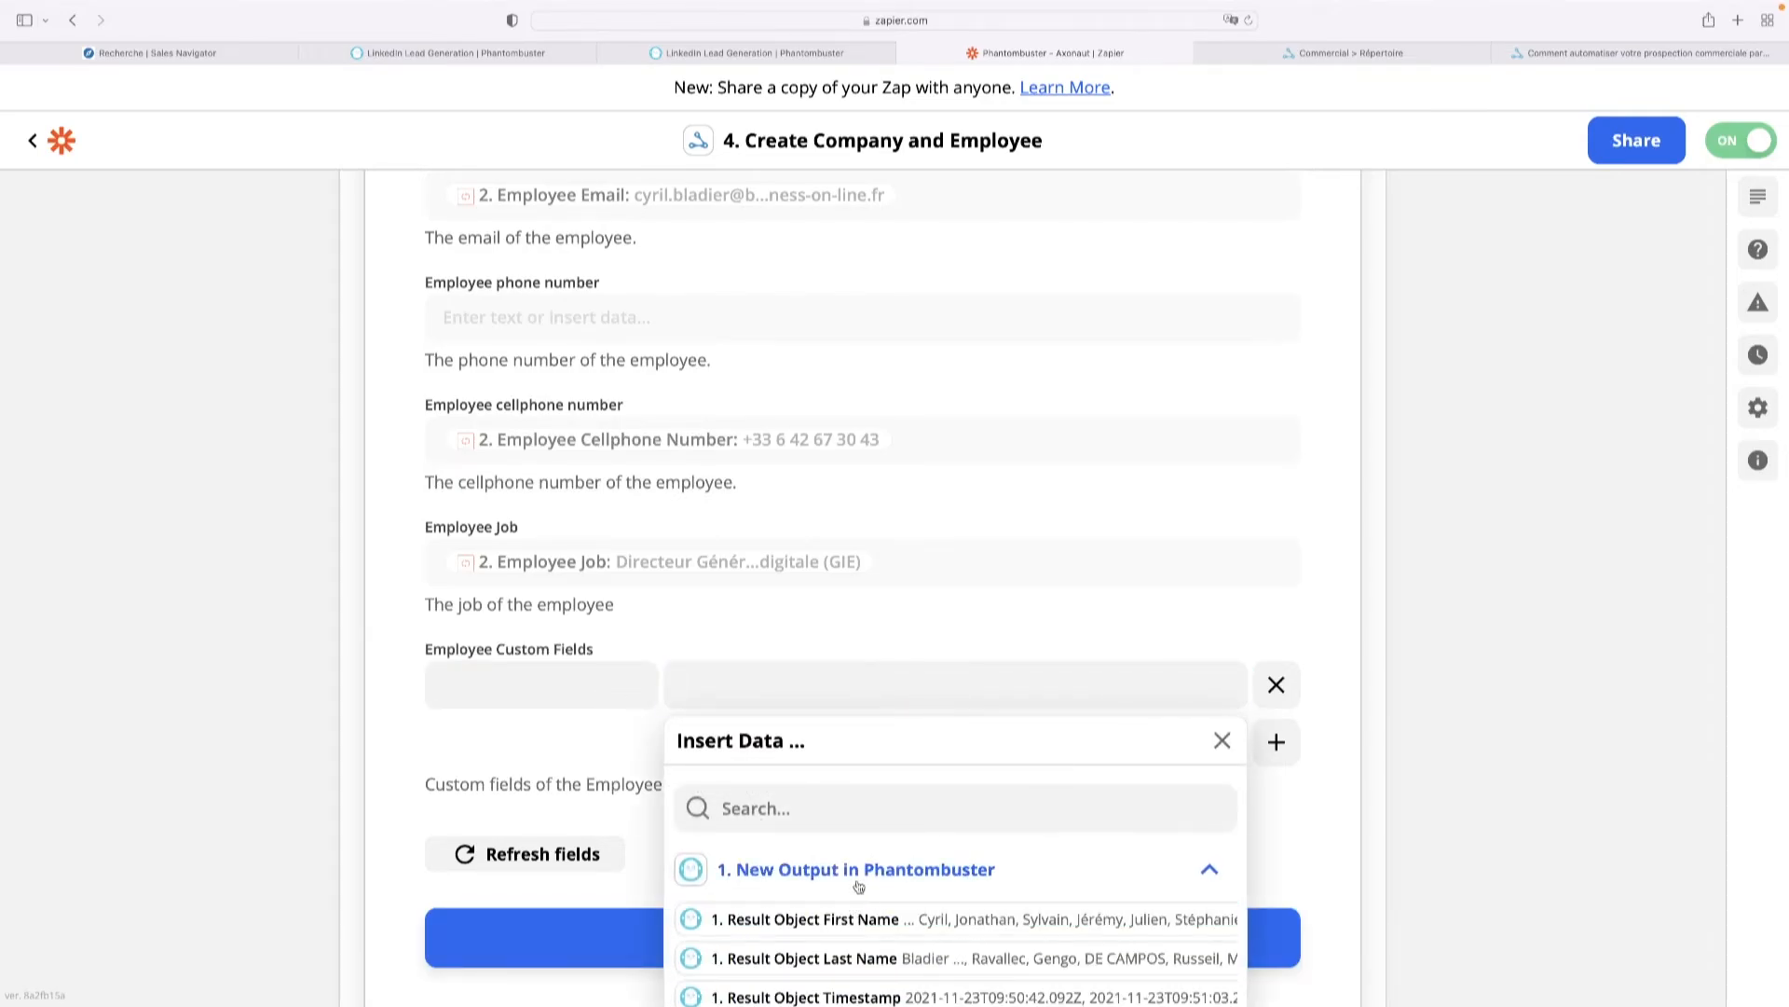
pyautogui.click(191, 825)
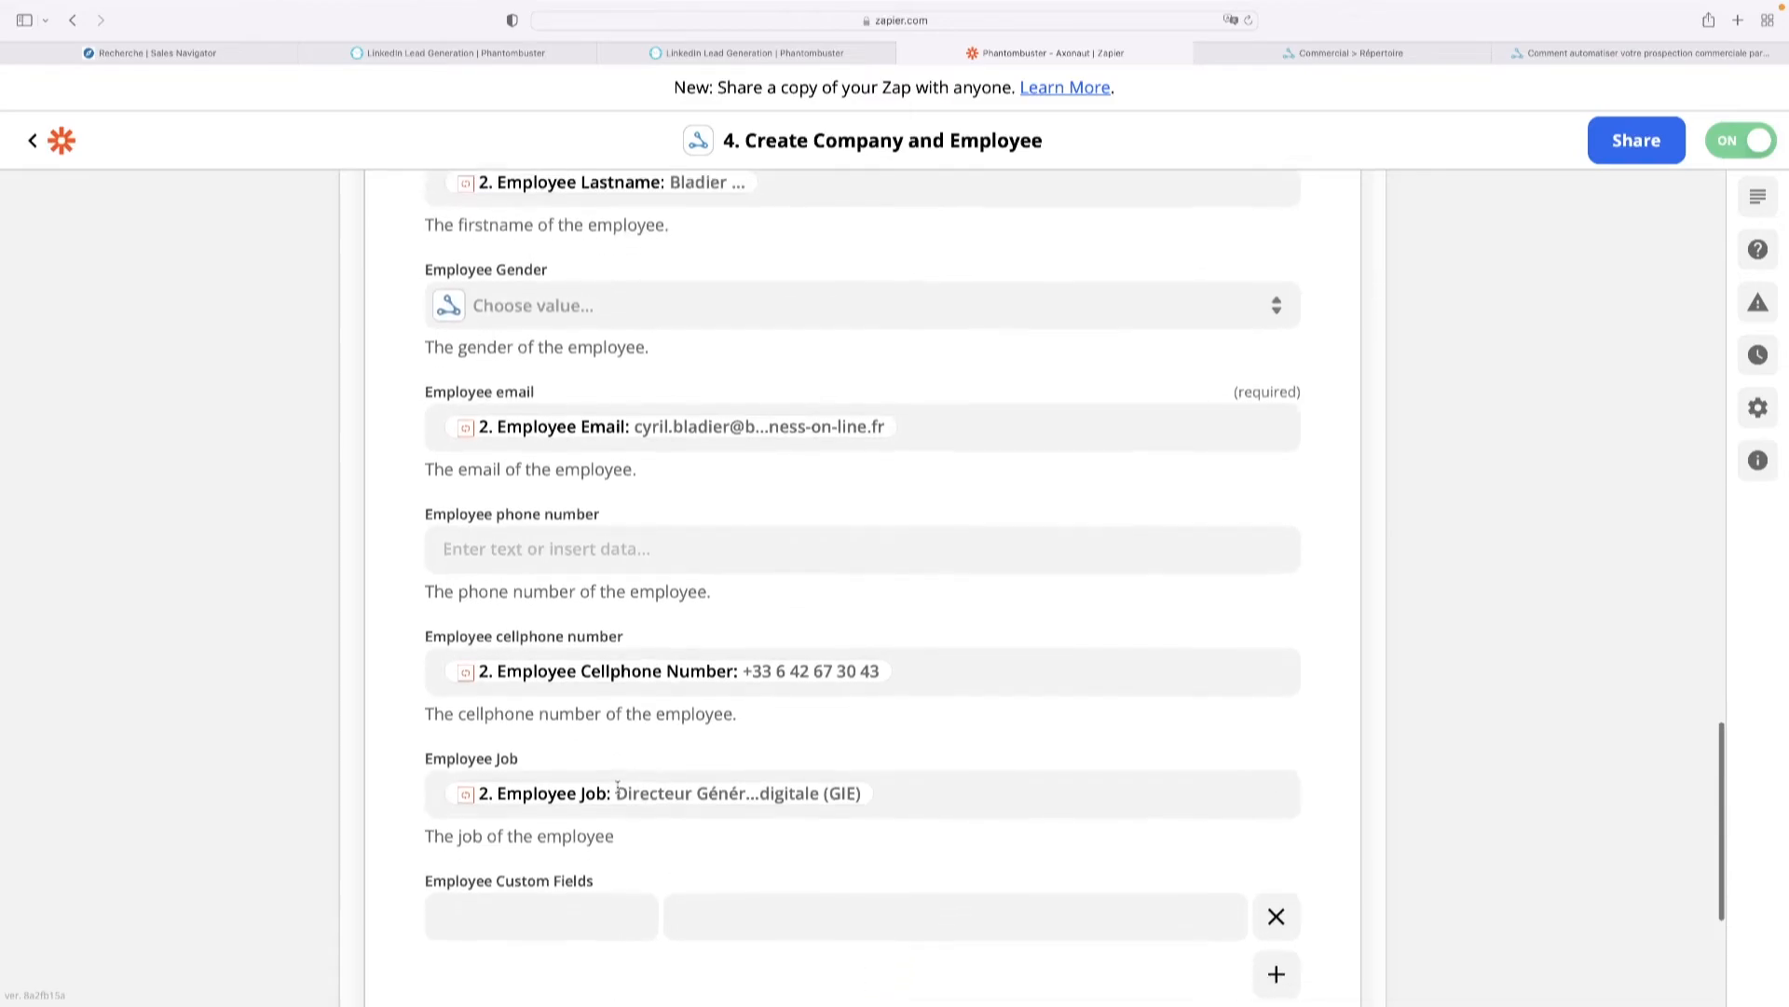
# Continue to the Axonaut action's test section, check its result, and return to the overview of the Zap's steps.
pyautogui.scroll(-5, 797, 627)
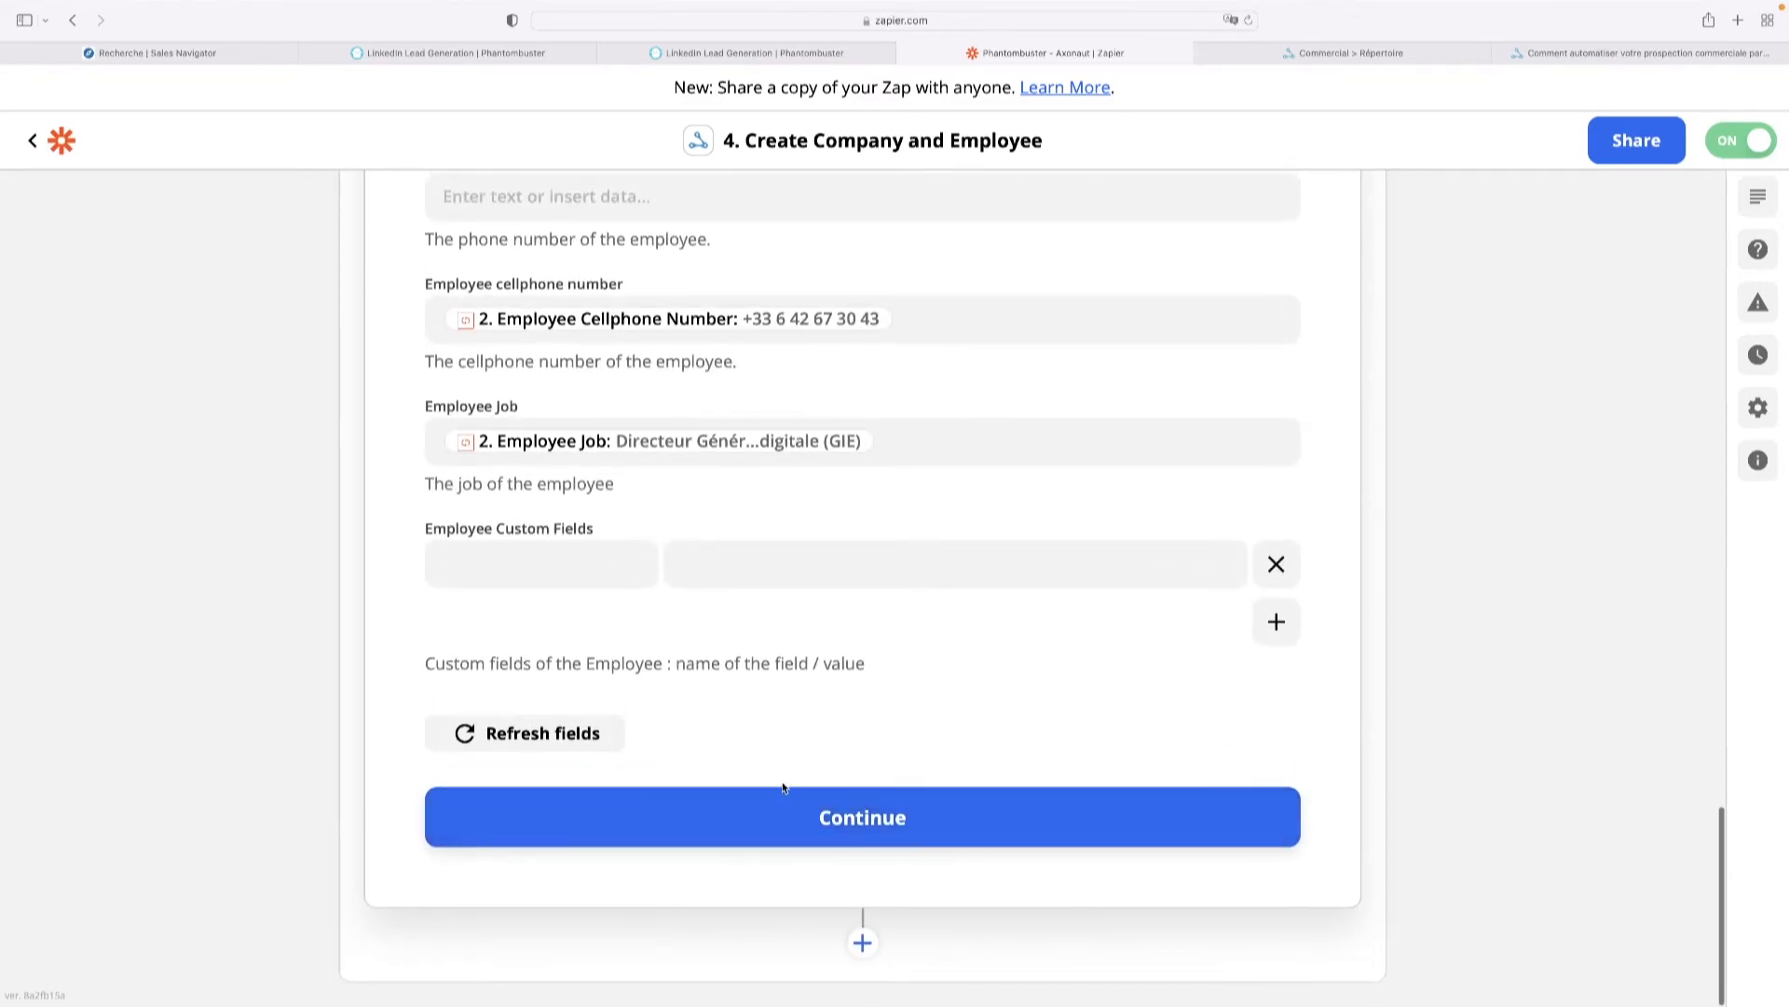
pyautogui.click(767, 819)
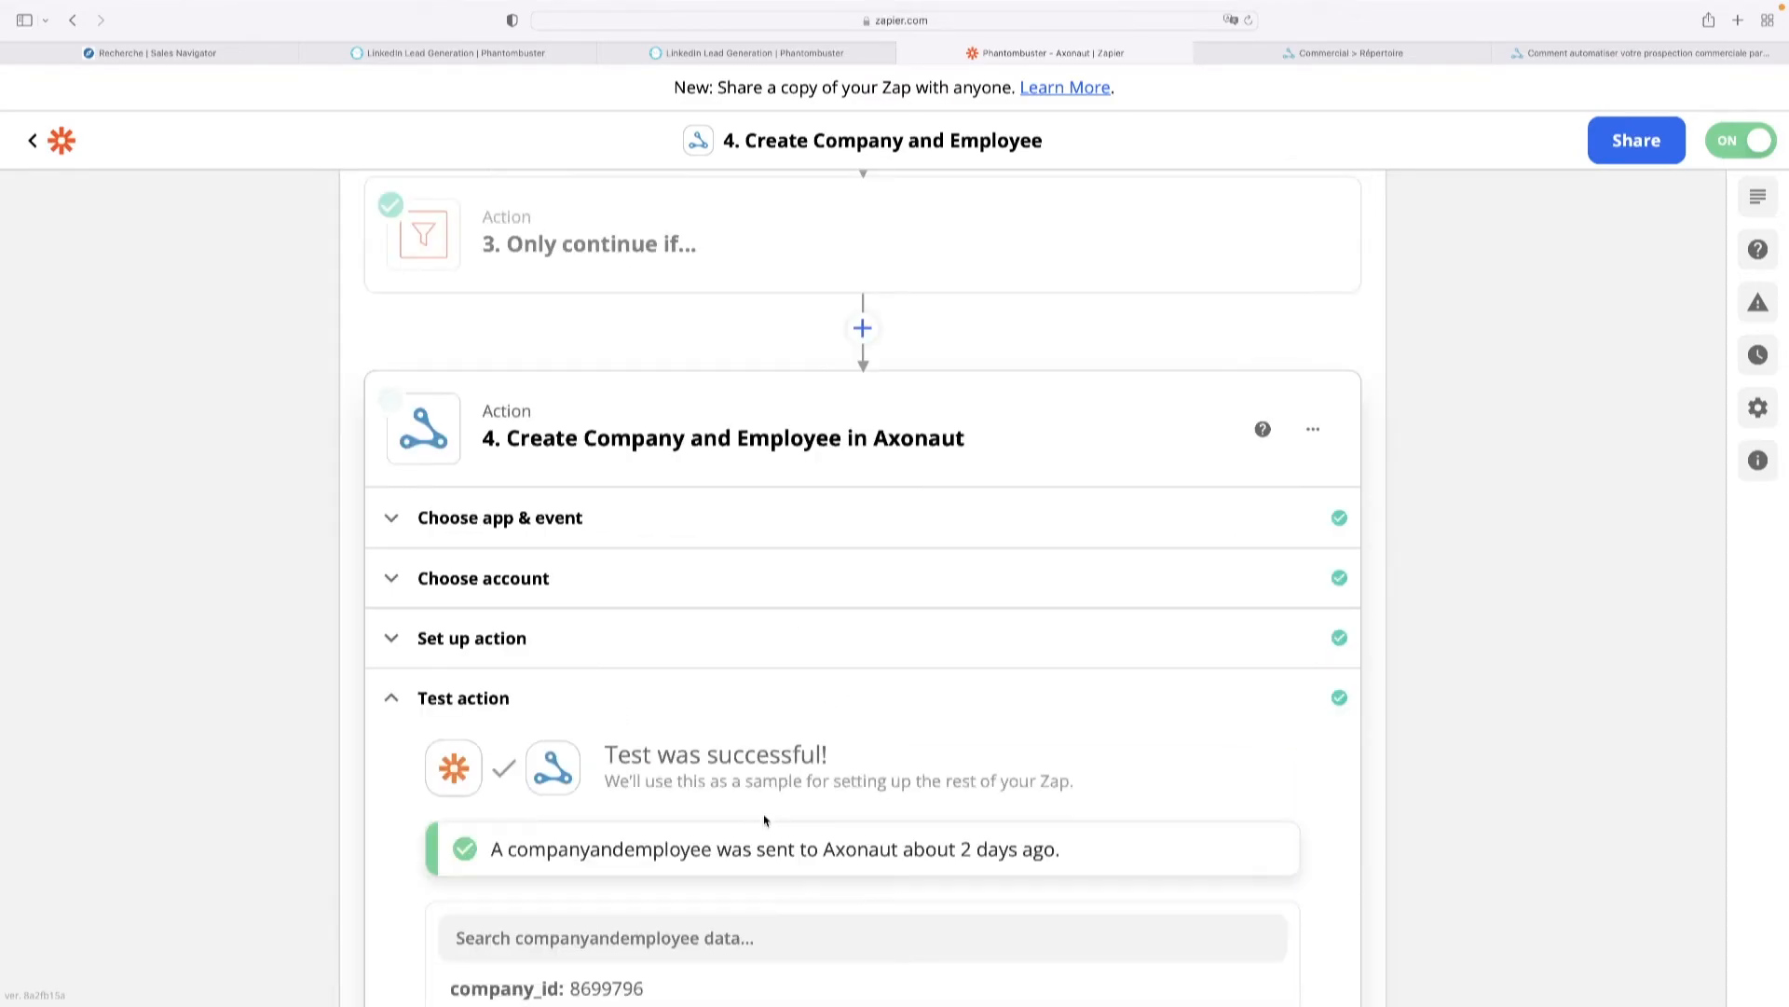
pyautogui.scroll(-4, 762, 819)
pyautogui.scroll(12, 786, 799)
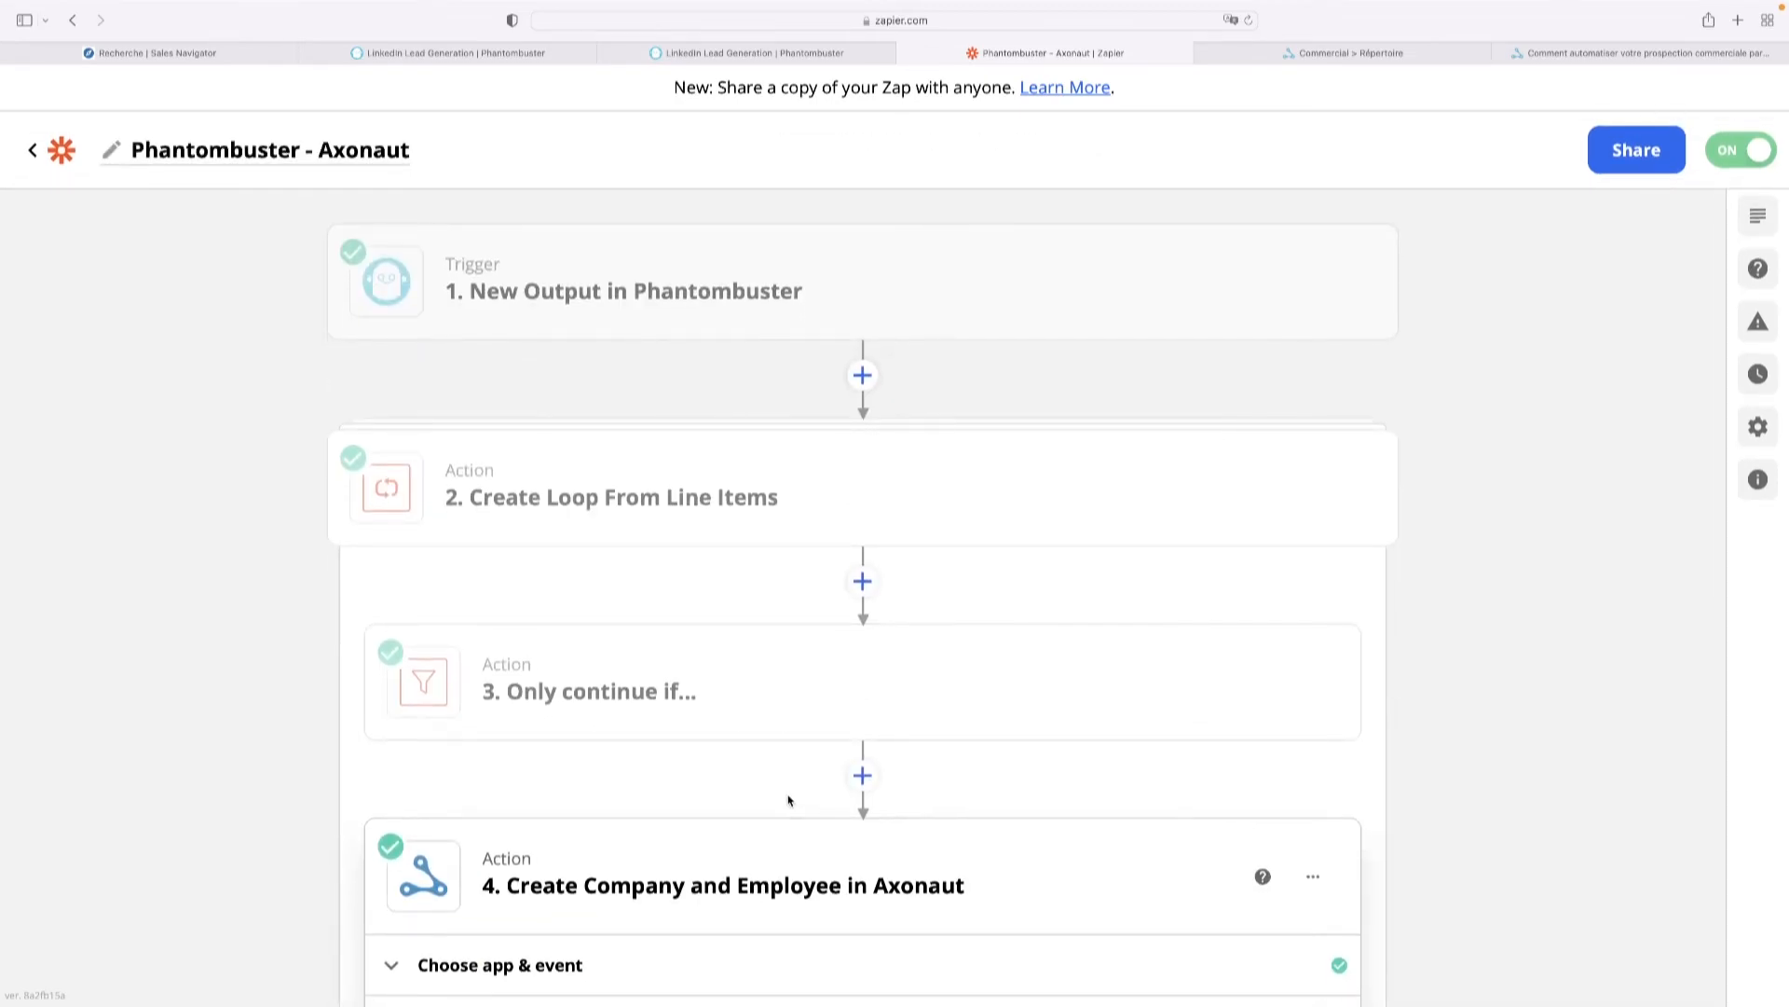
# Switch to Phantombuster, show the console of the Scrap Agence marketing Phantom, and copy the last scraped lead's e-mail address.
pyautogui.click(719, 50)
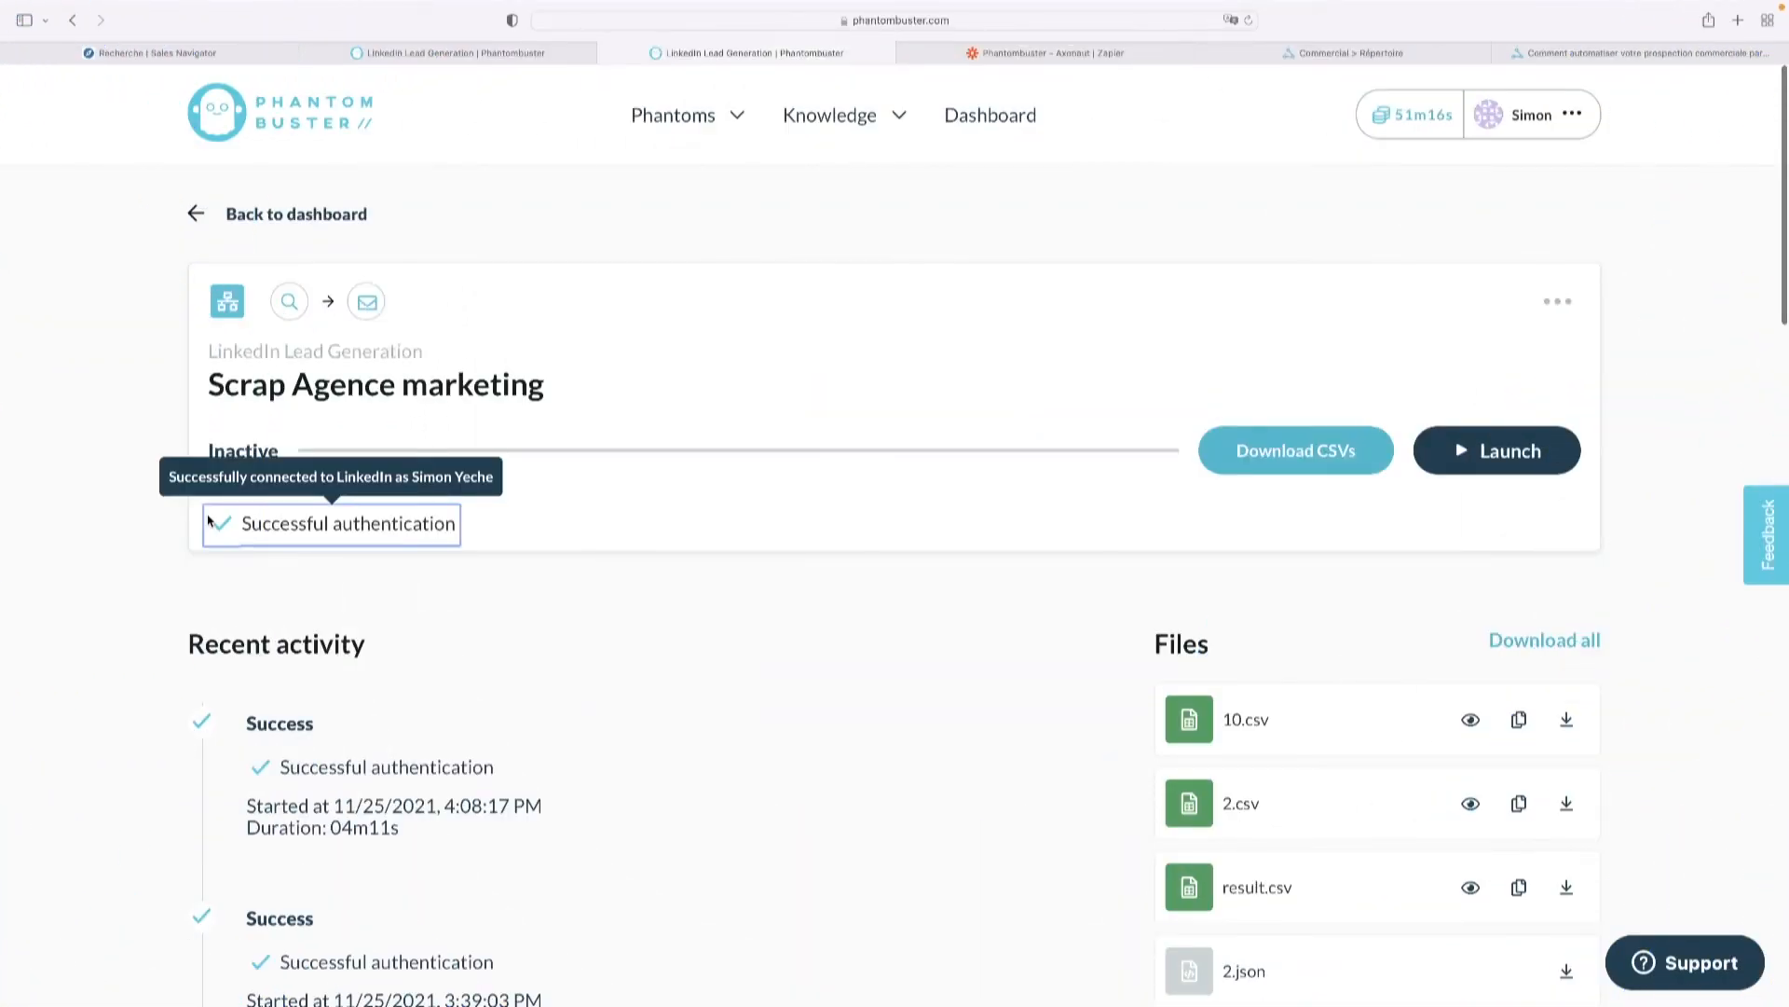
pyautogui.click(1565, 305)
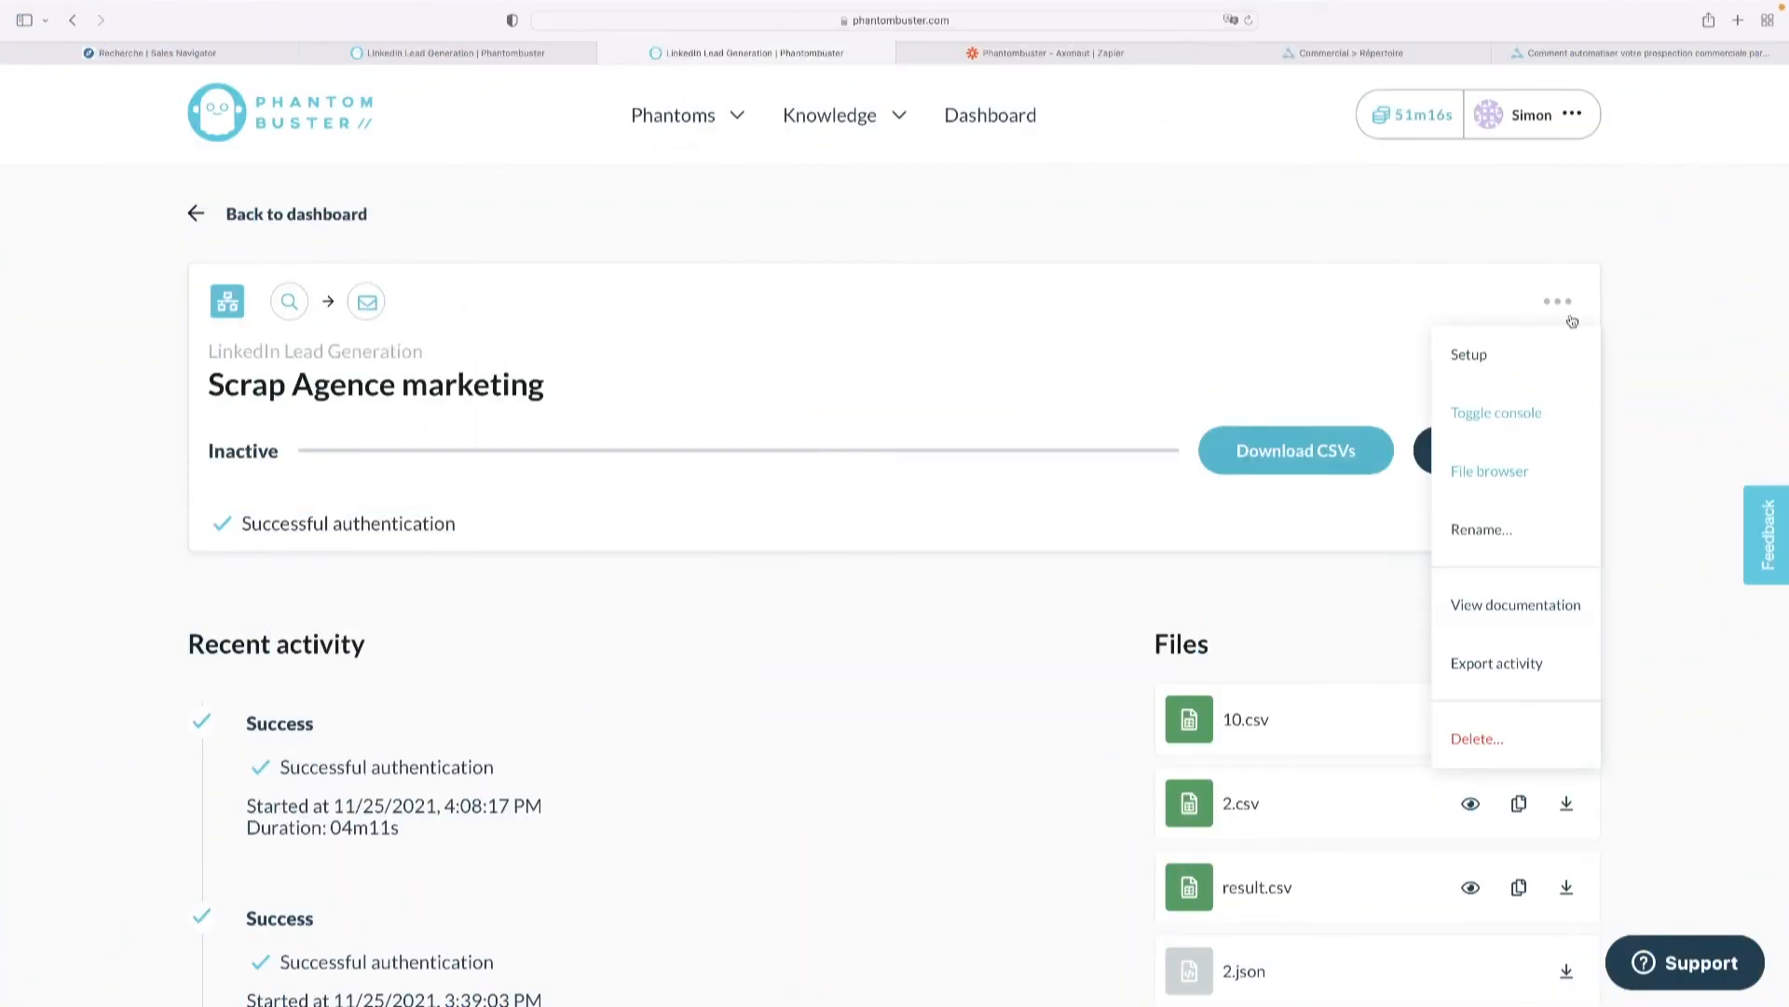
pyautogui.click(1514, 412)
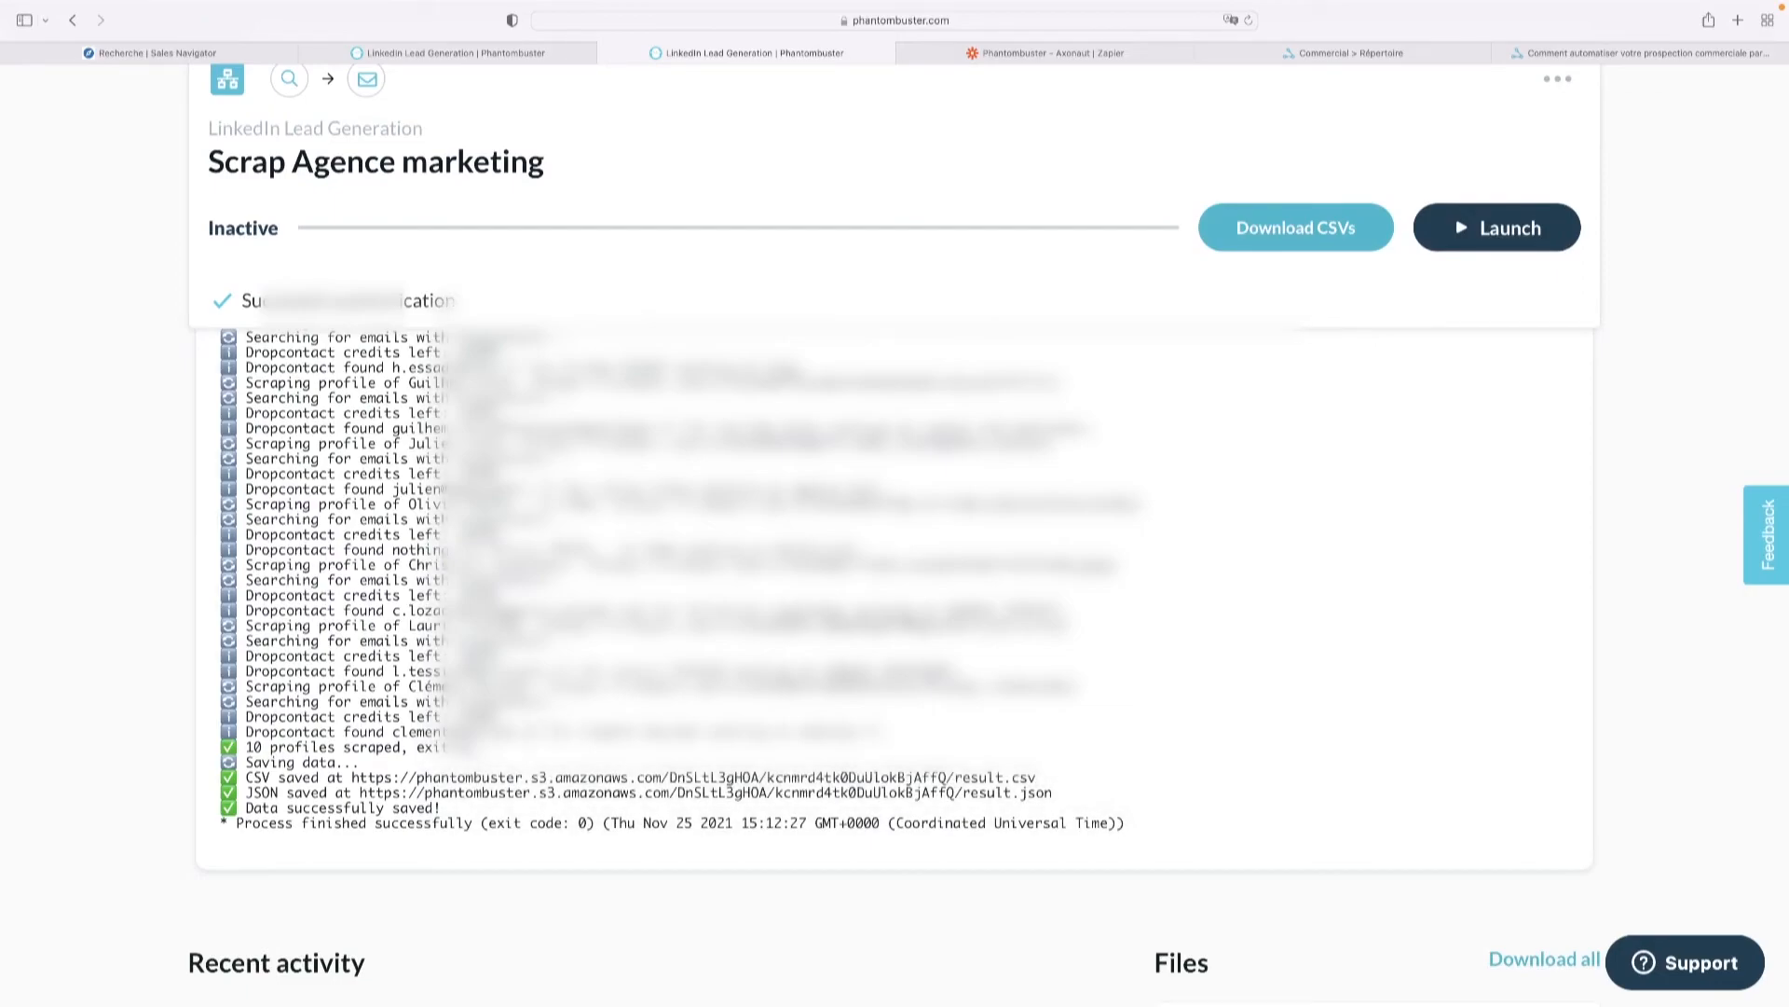
pyautogui.moveTo(540, 734); pyautogui.dragTo(391, 734)
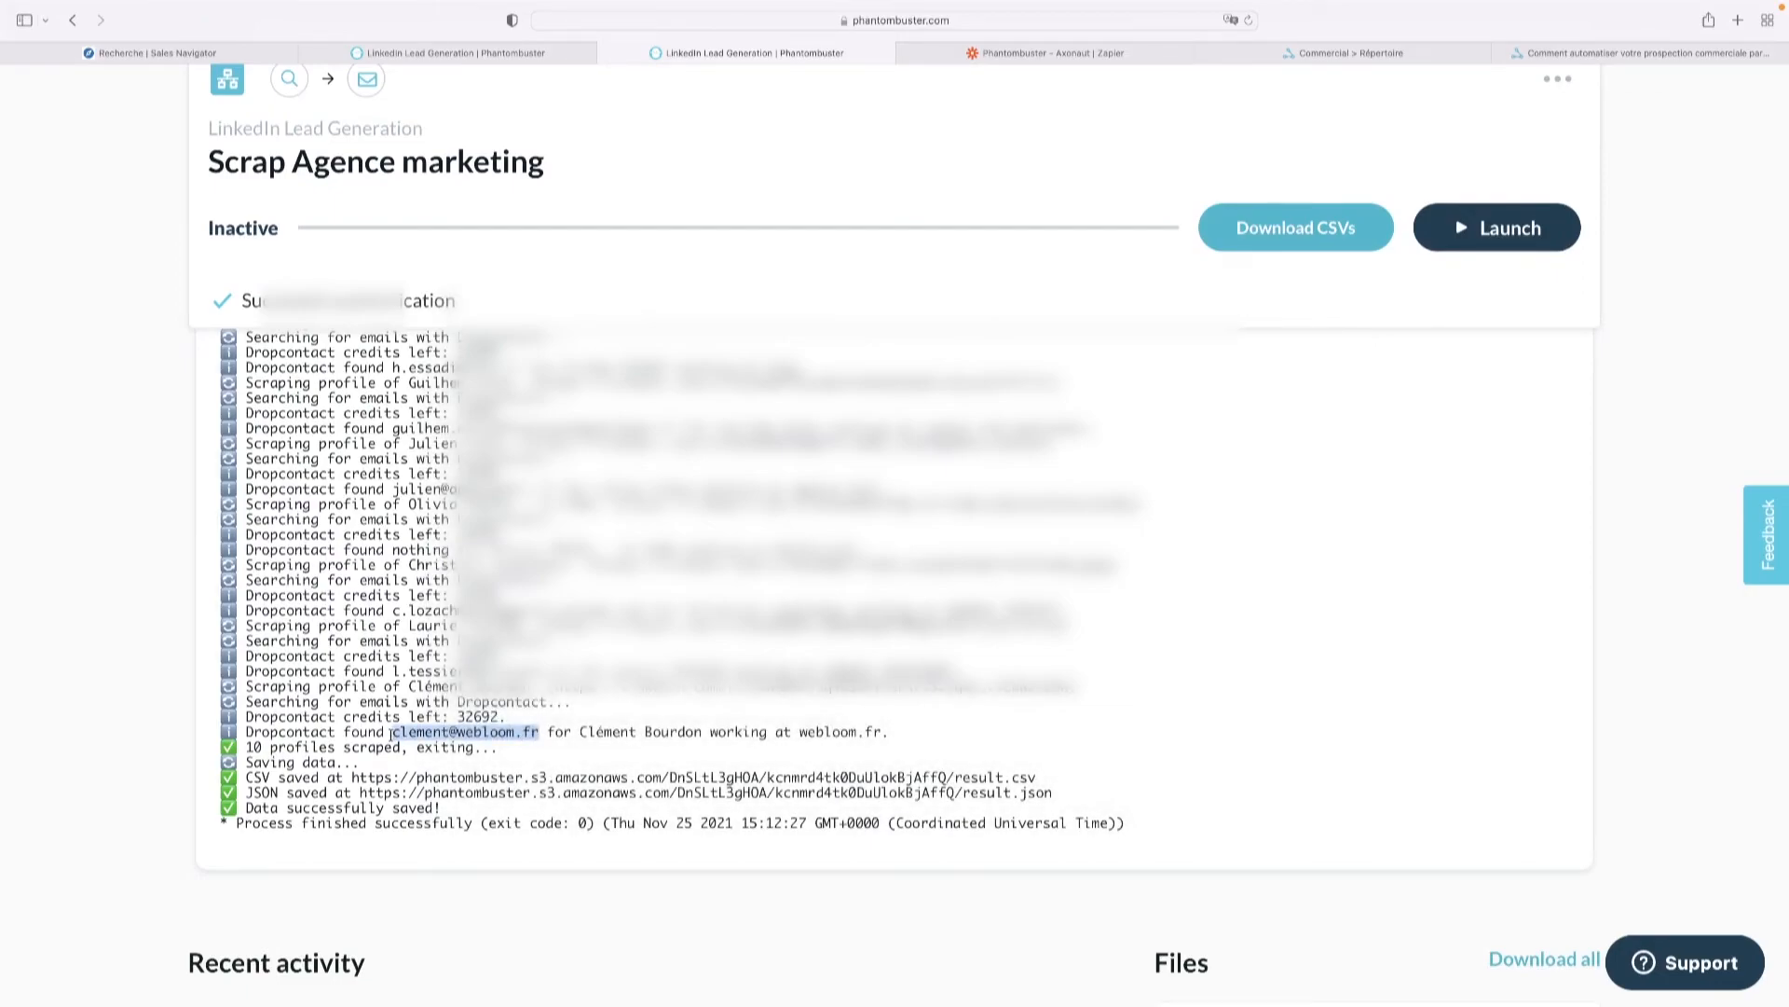
# Switch to Axonaut, look through the Prospects list, search for the copied e-mail address, and open the matching prospect.
pyautogui.click(1238, 51)
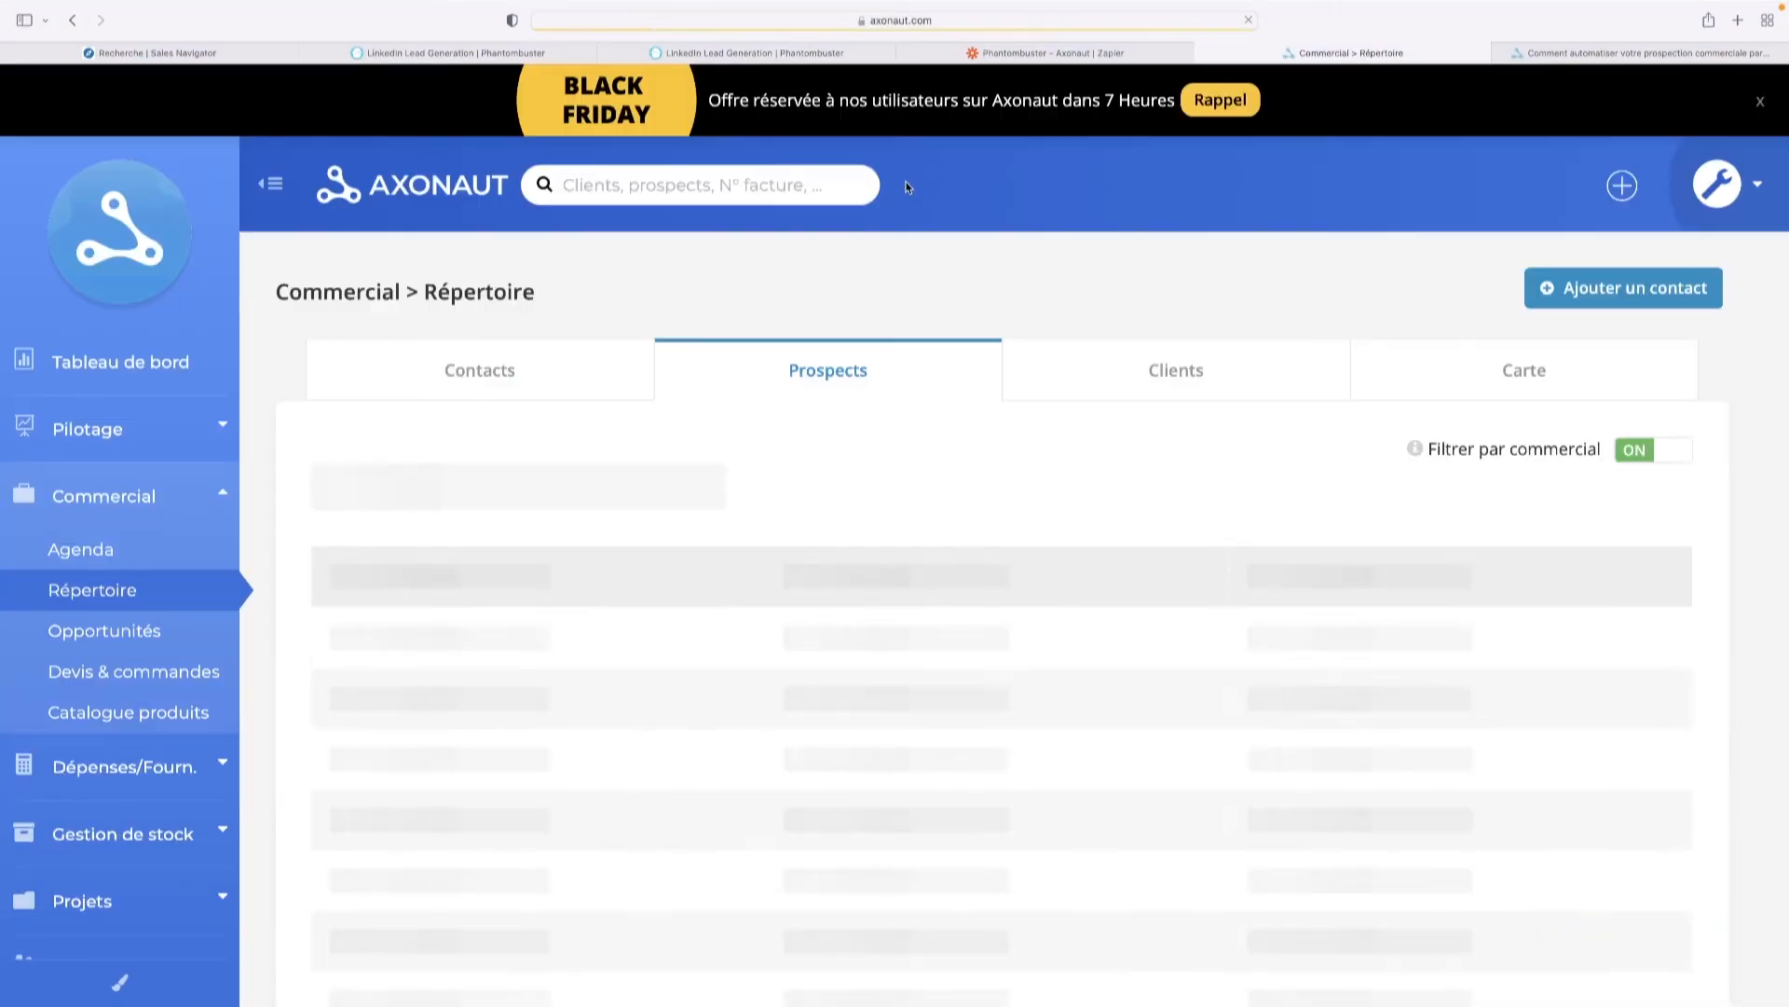
pyautogui.scroll(-2, 683, 177)
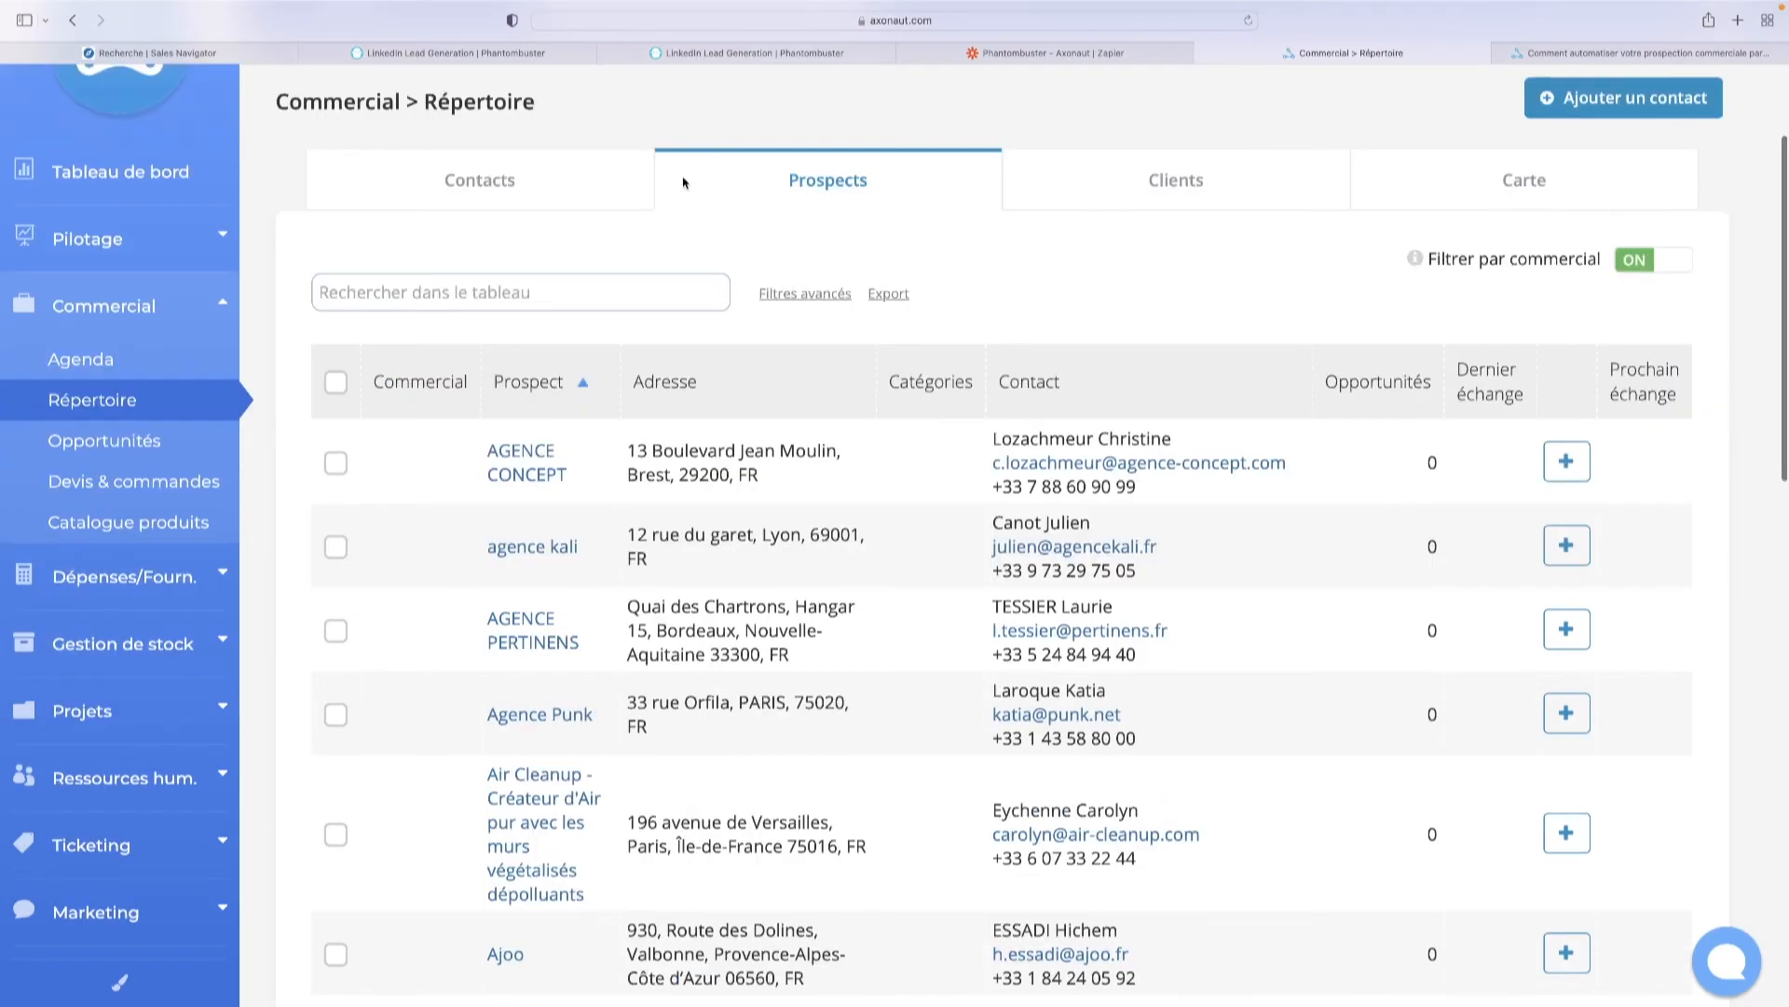
pyautogui.scroll(-7, 733, 216)
pyautogui.scroll(9, 736, 216)
pyautogui.click(751, 198)
pyautogui.press('super+v')
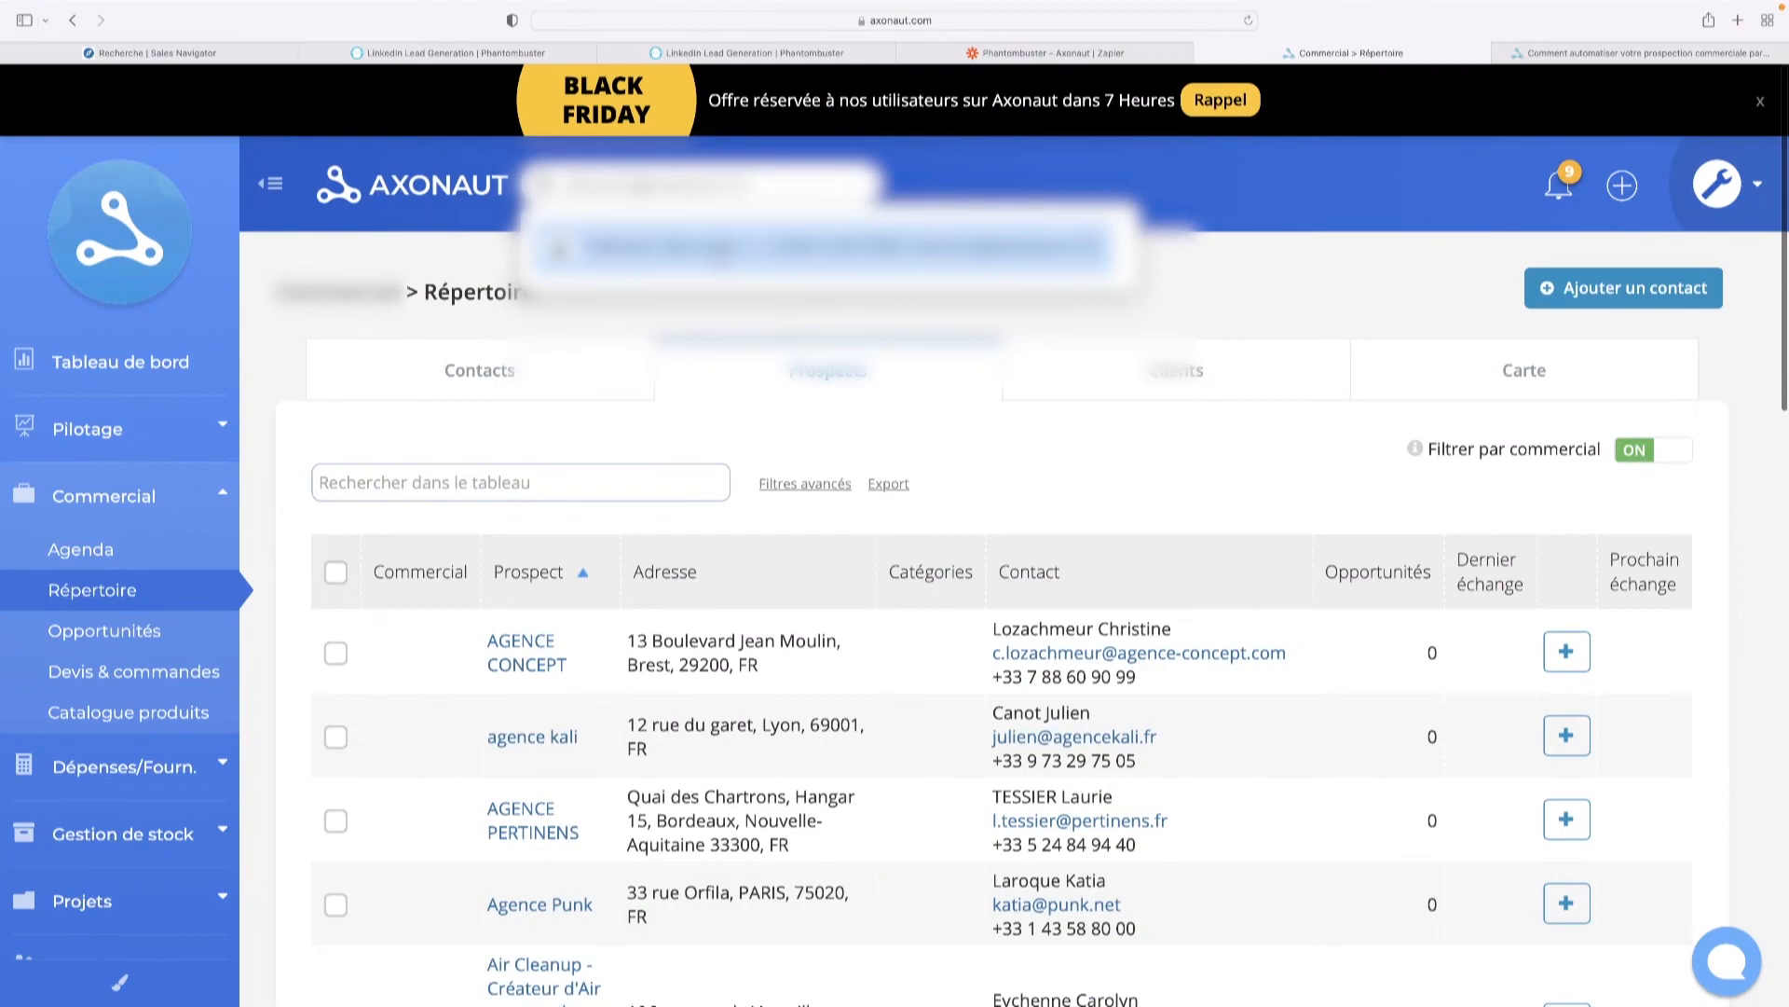
pyautogui.click(717, 250)
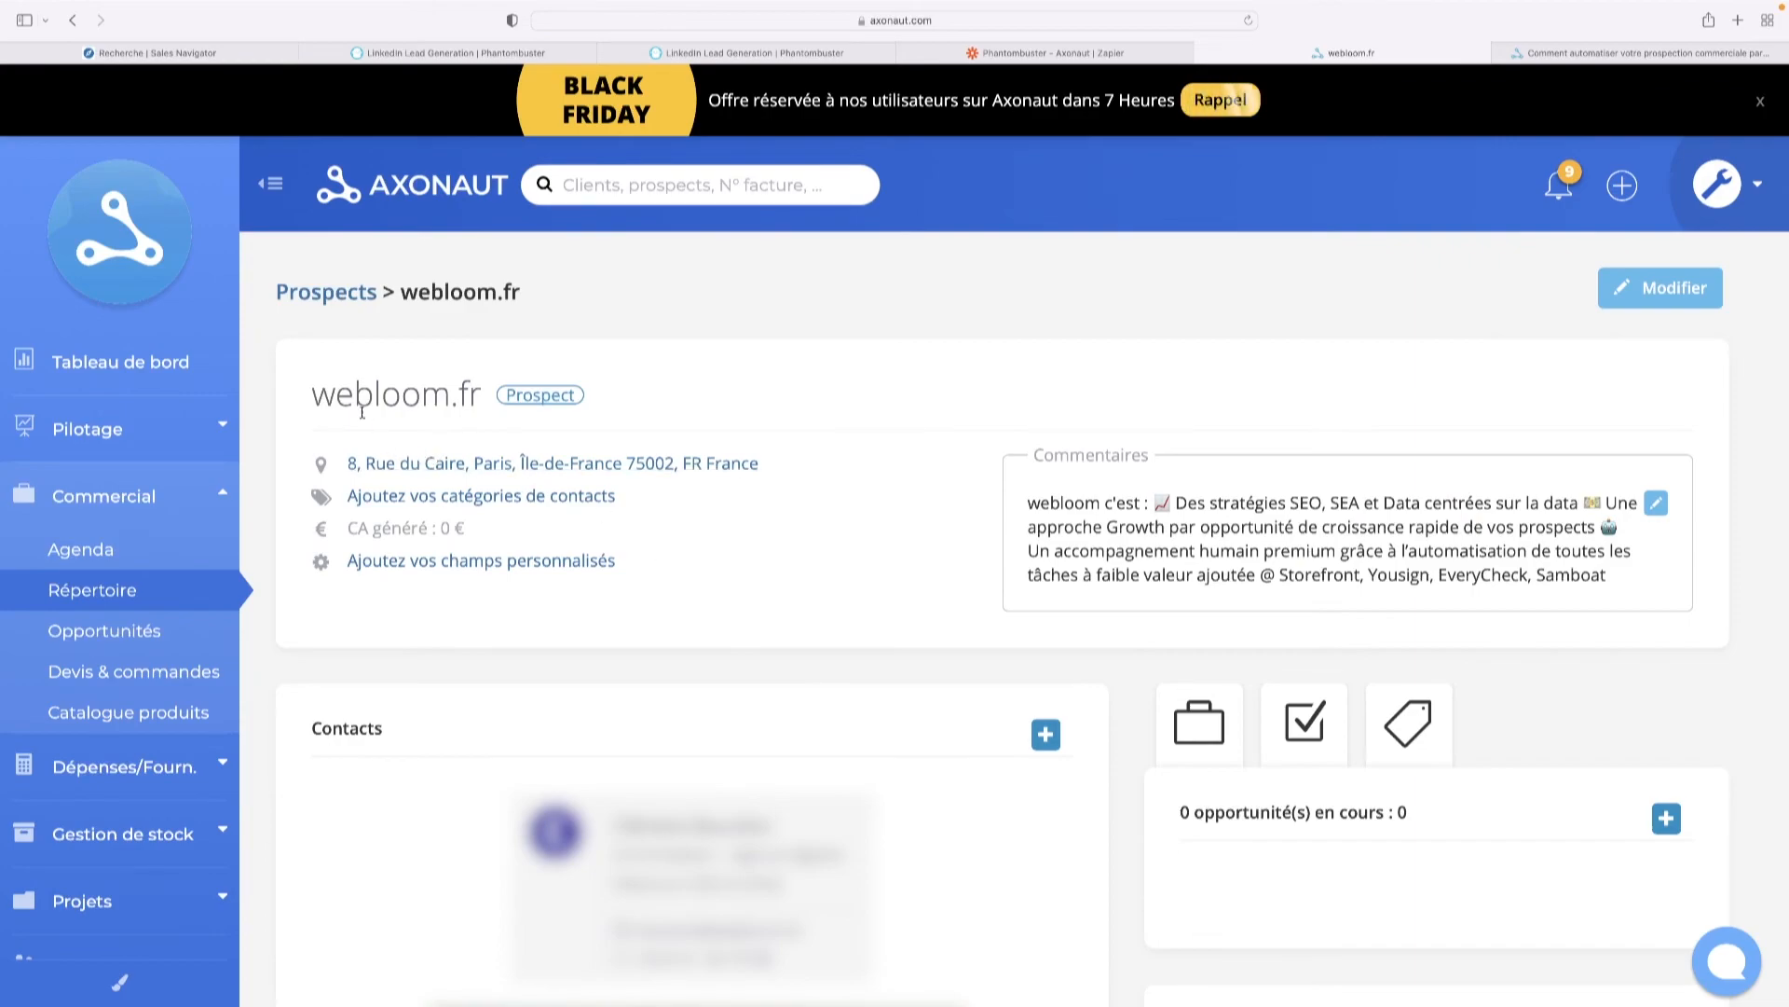
# Examine the address, comments and contact details on the webloom.fr prospect record.
pyautogui.moveTo(825, 467); pyautogui.dragTo(345, 469)
pyautogui.click(971, 465)
pyautogui.scroll(-5, 1026, 483)
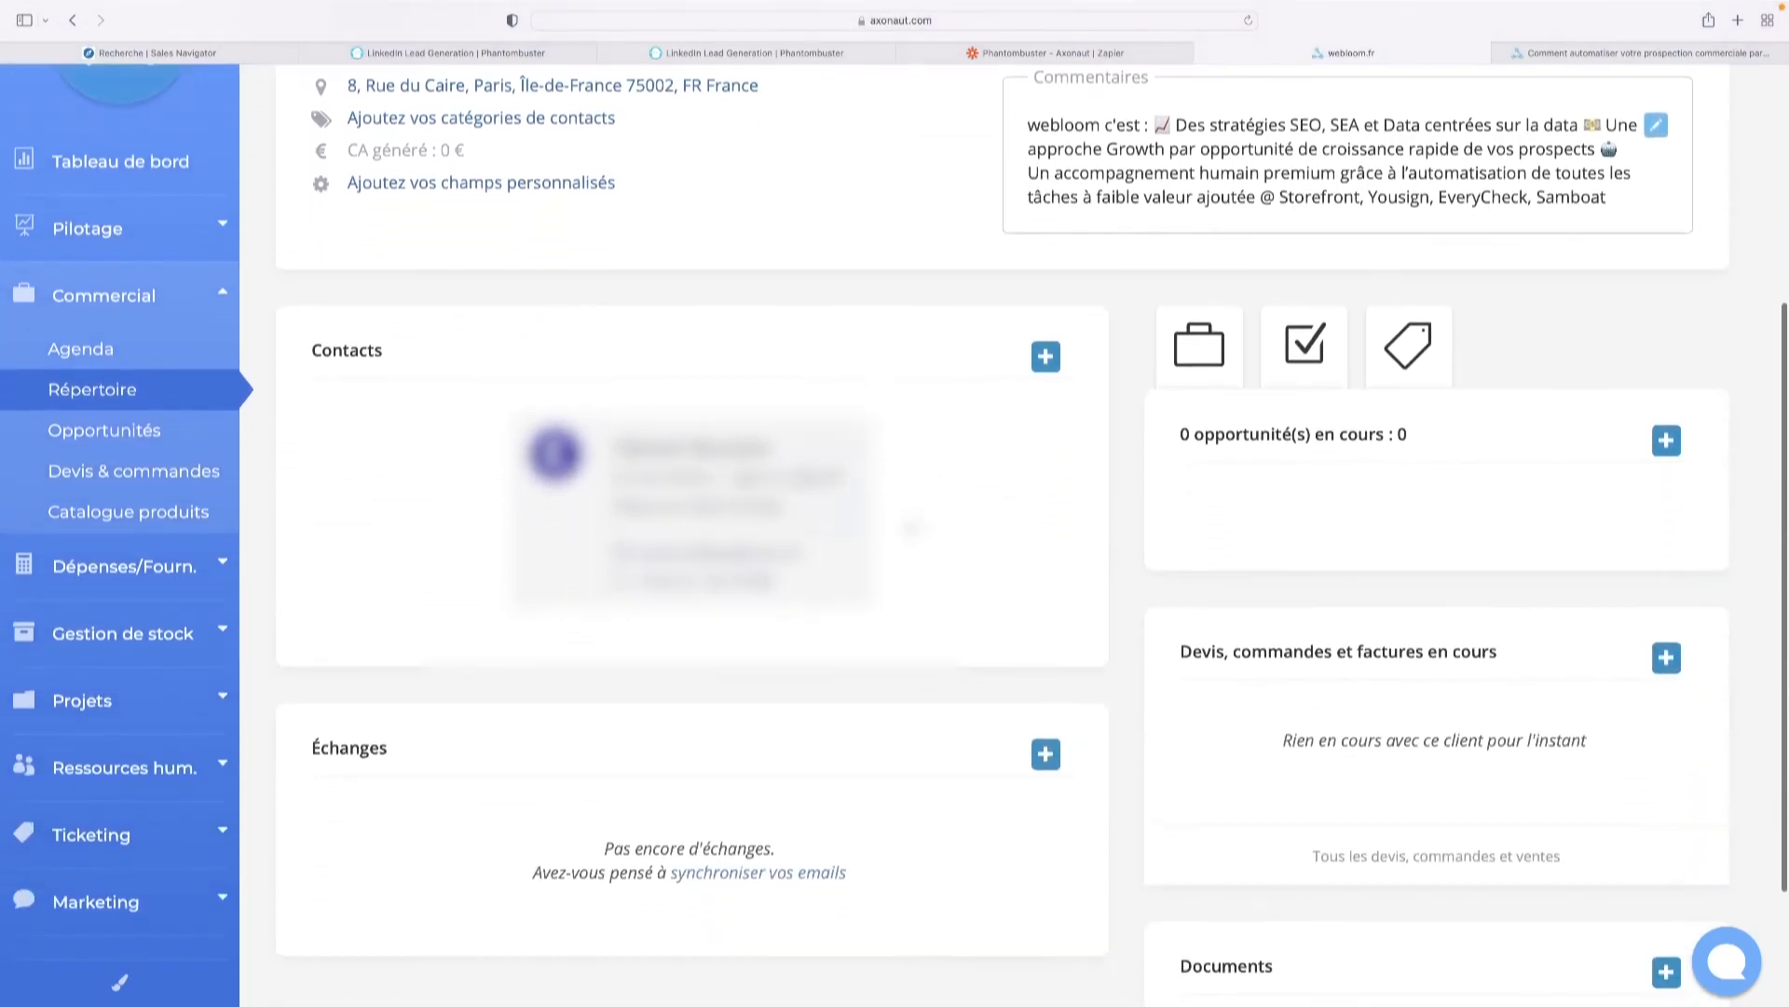
pyautogui.scroll(5, 939, 562)
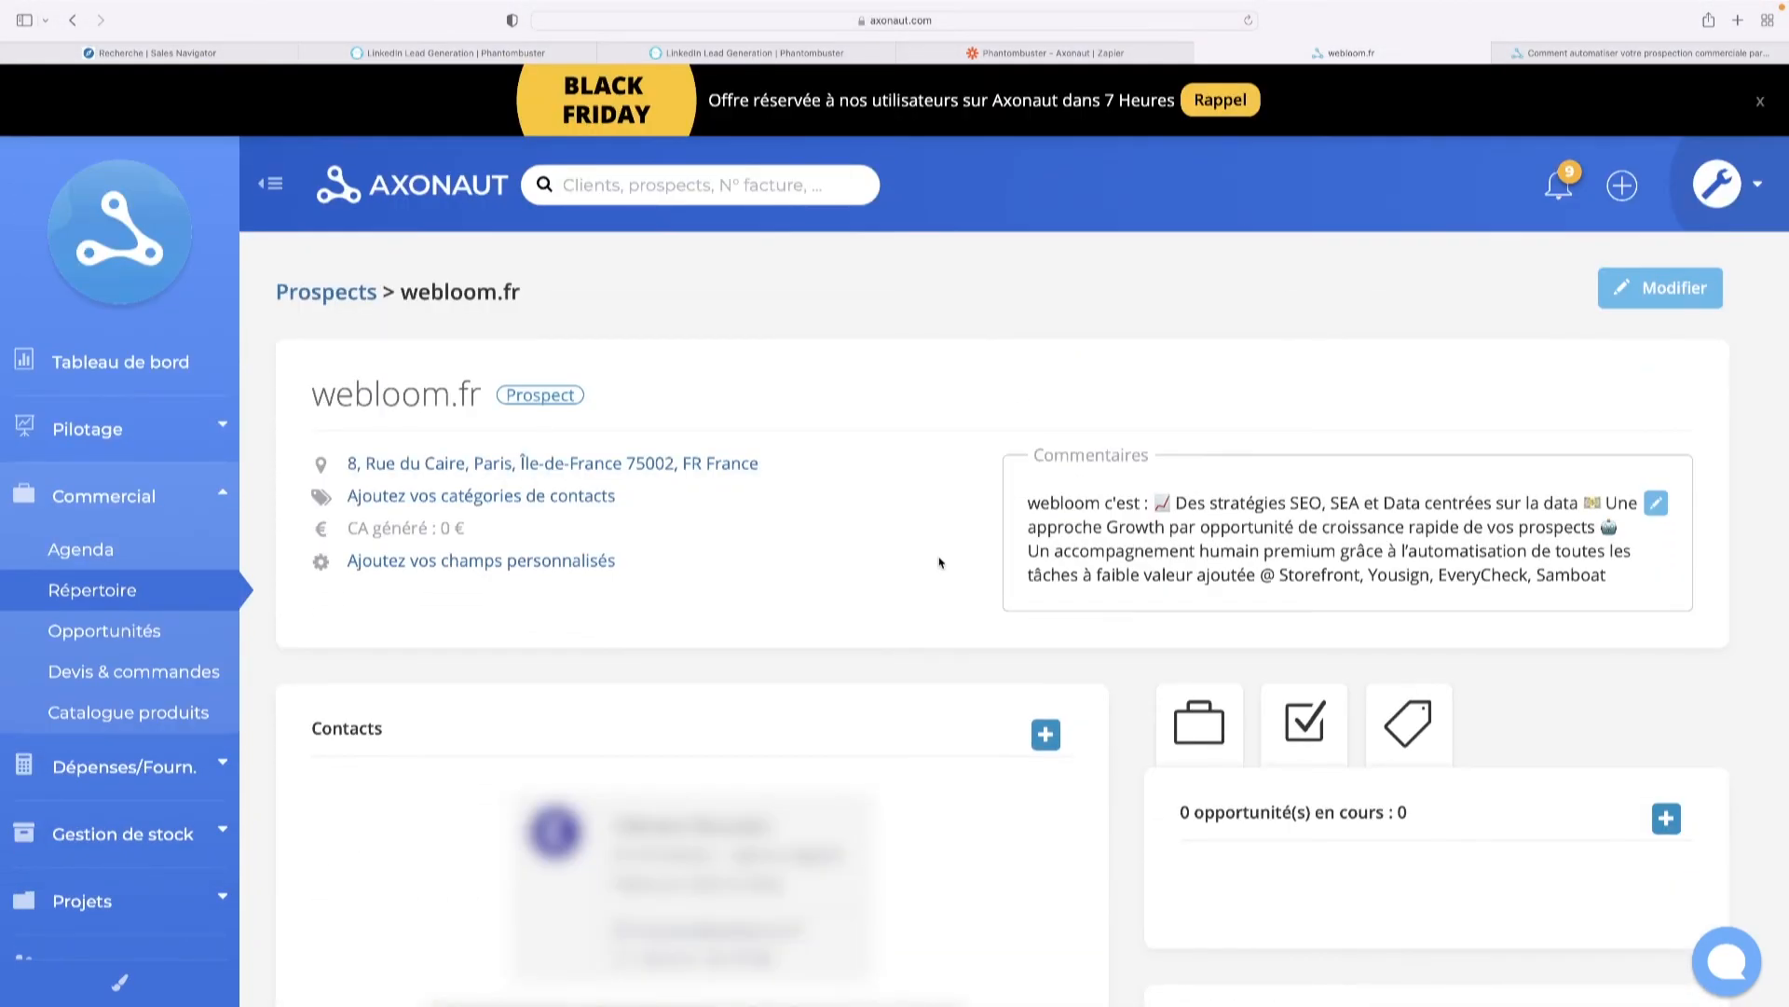